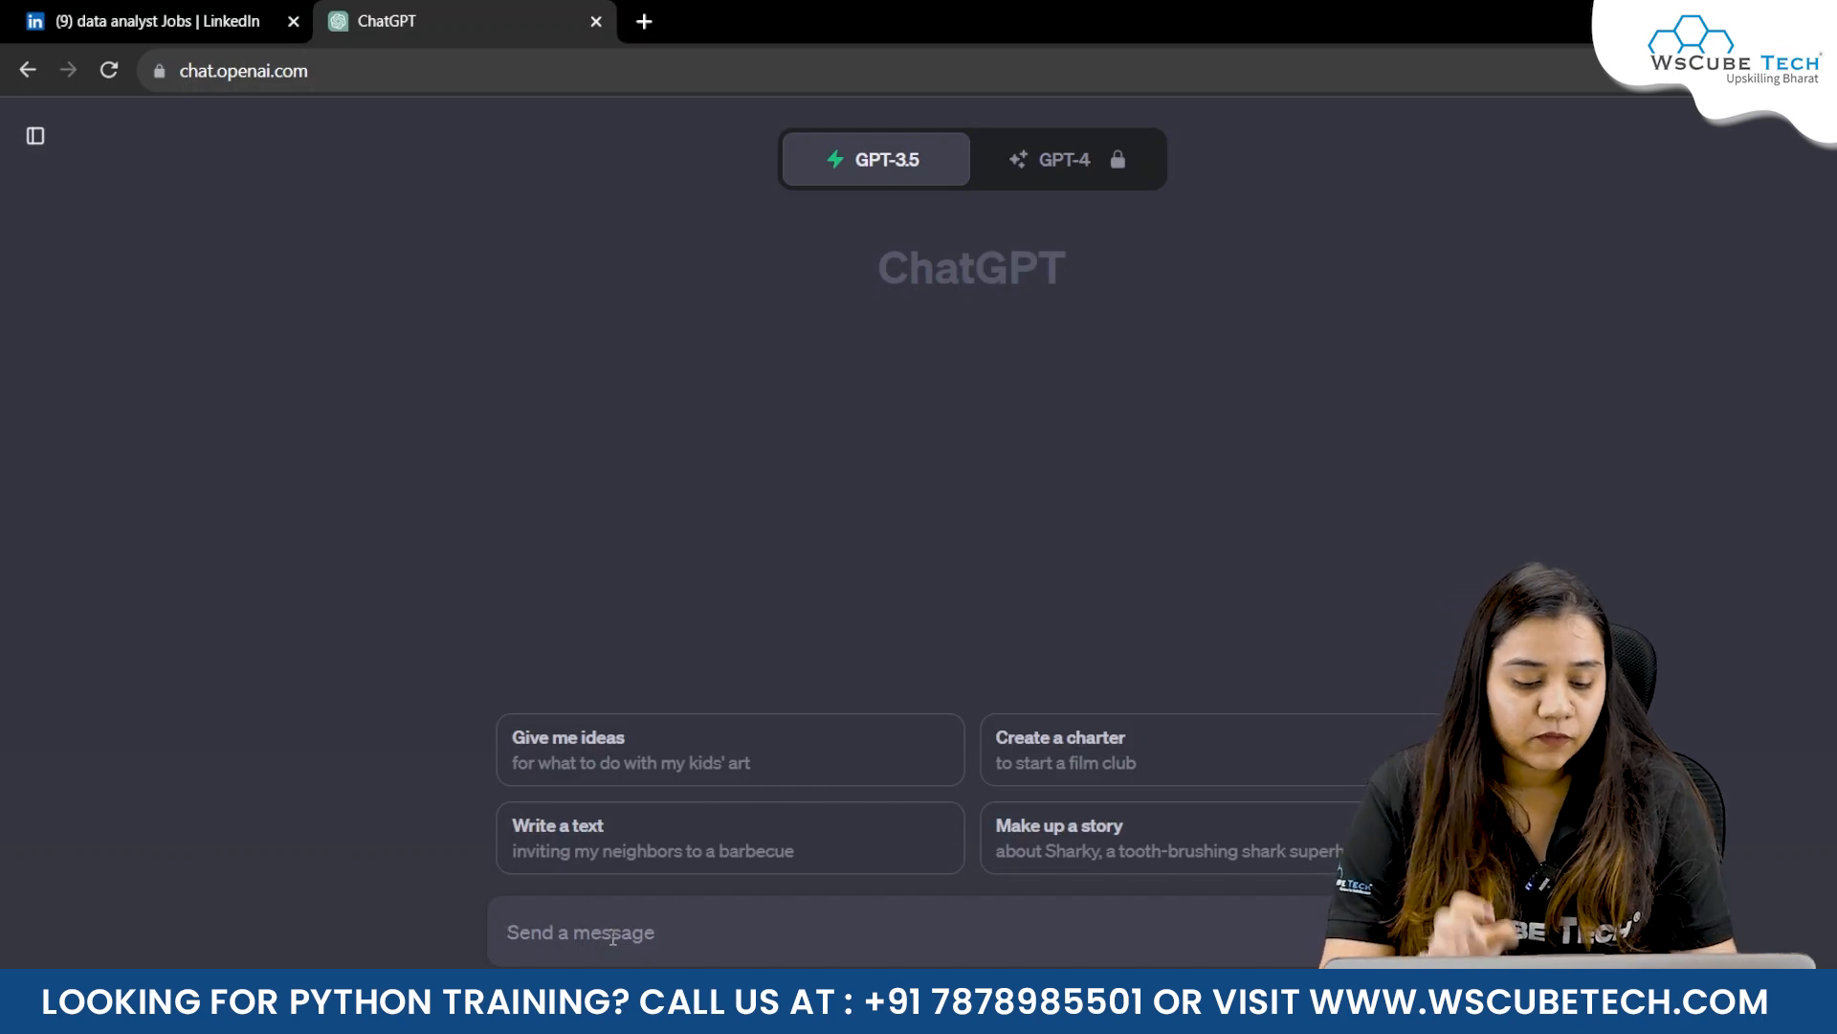
Start the ChatGPT prompt with "i want to create a resume with a job title of Data Analyst and givern below".
{"action": "type", "text": "i w"}
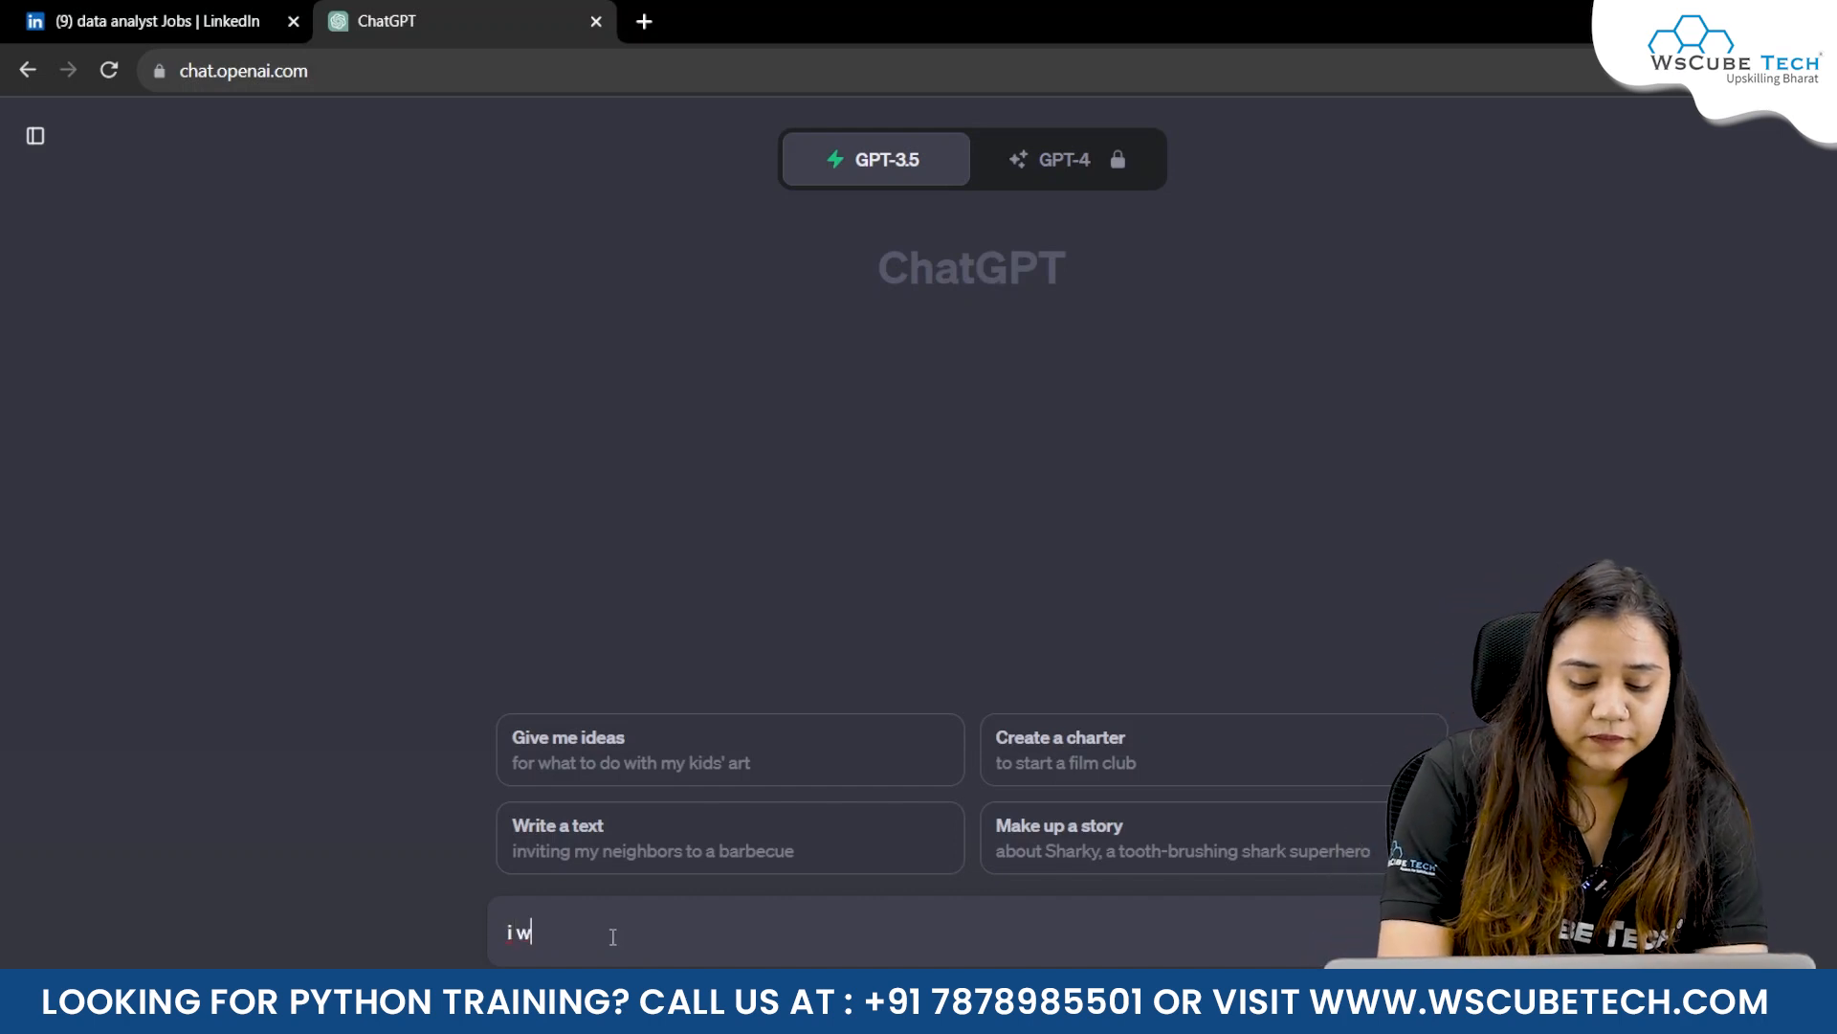
{"action": "type", "text": "ant to crea"}
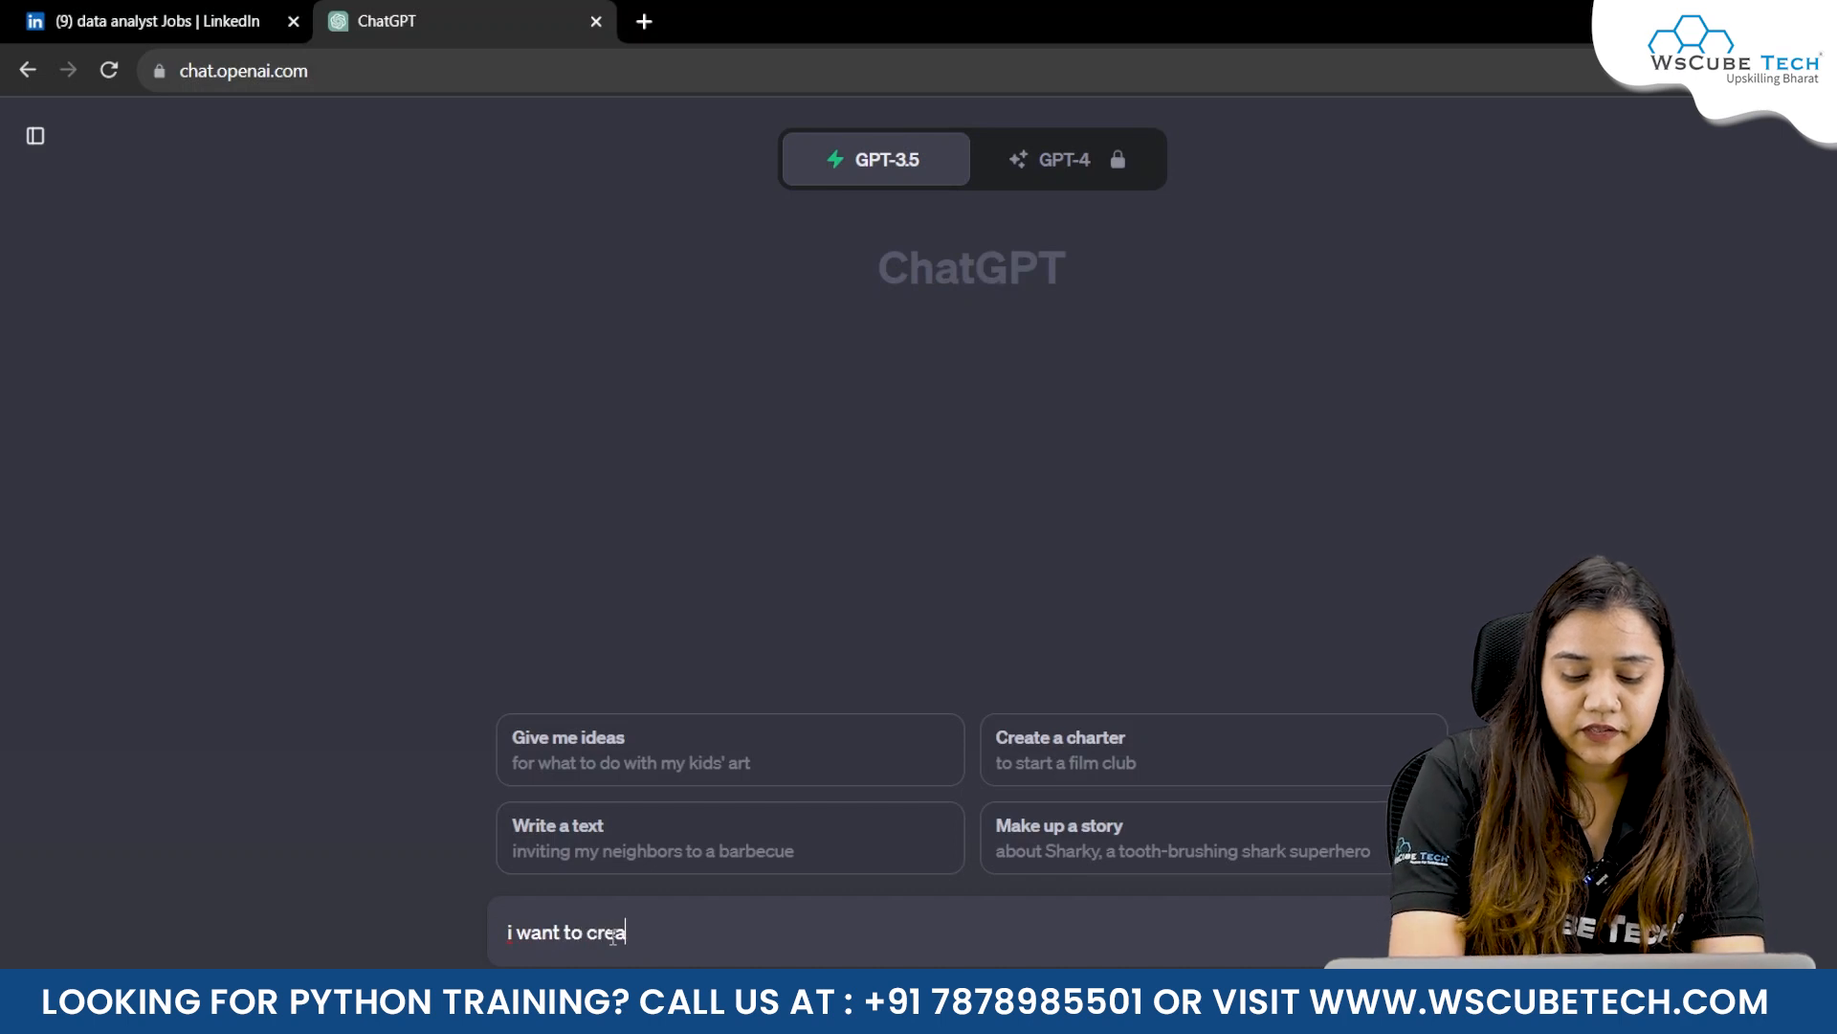
{"action": "type", "text": "te a resume with"}
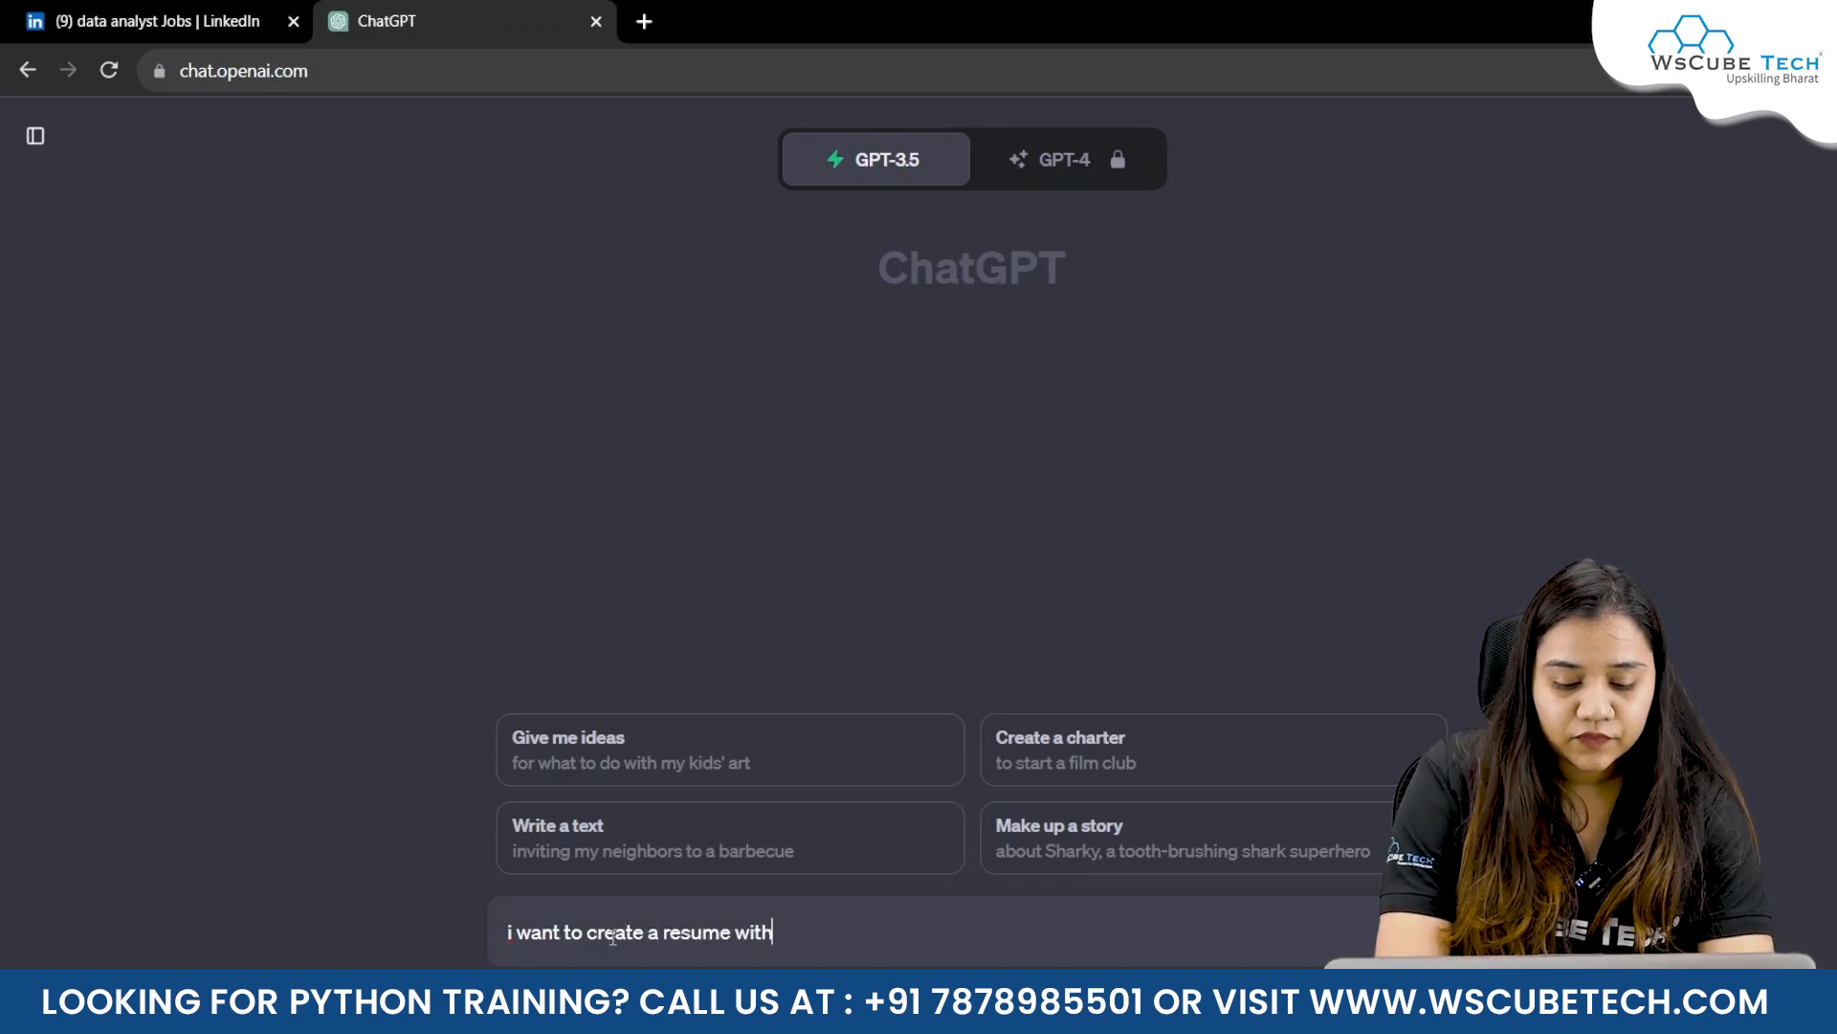
{"action": "type", "text": " a jo"}
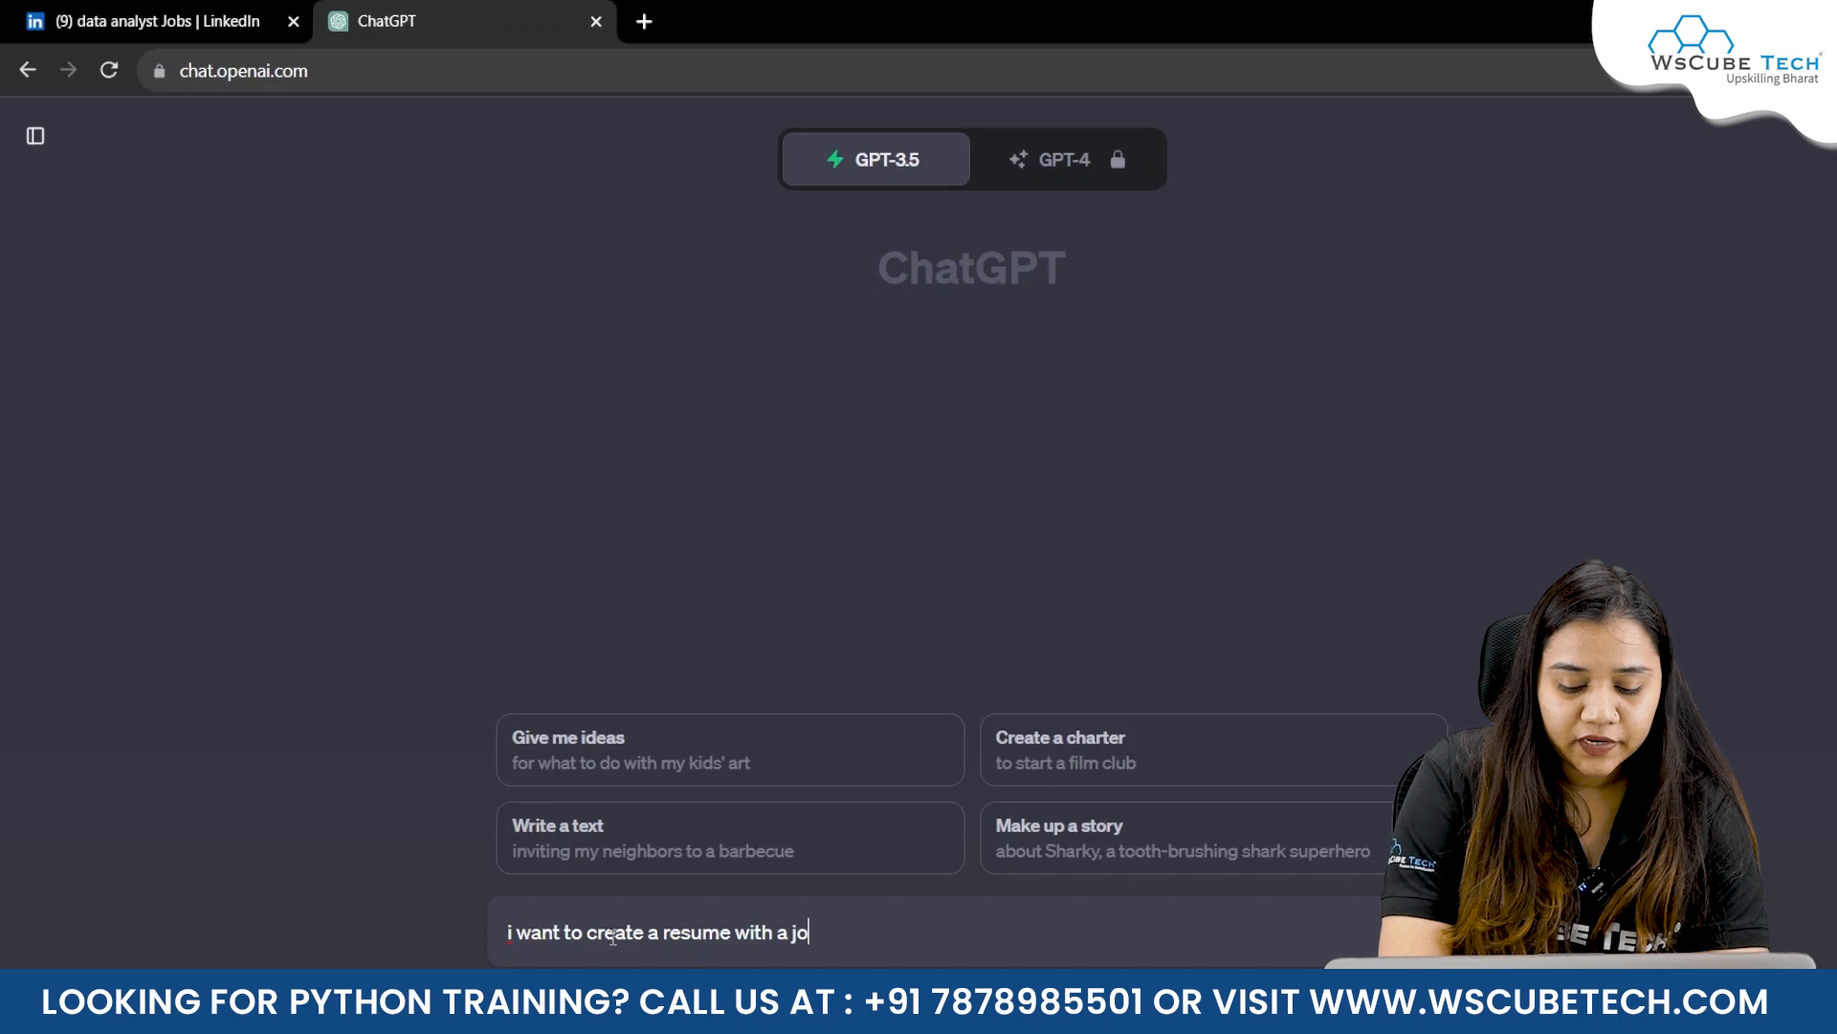
{"action": "type", "text": "b title of Data "}
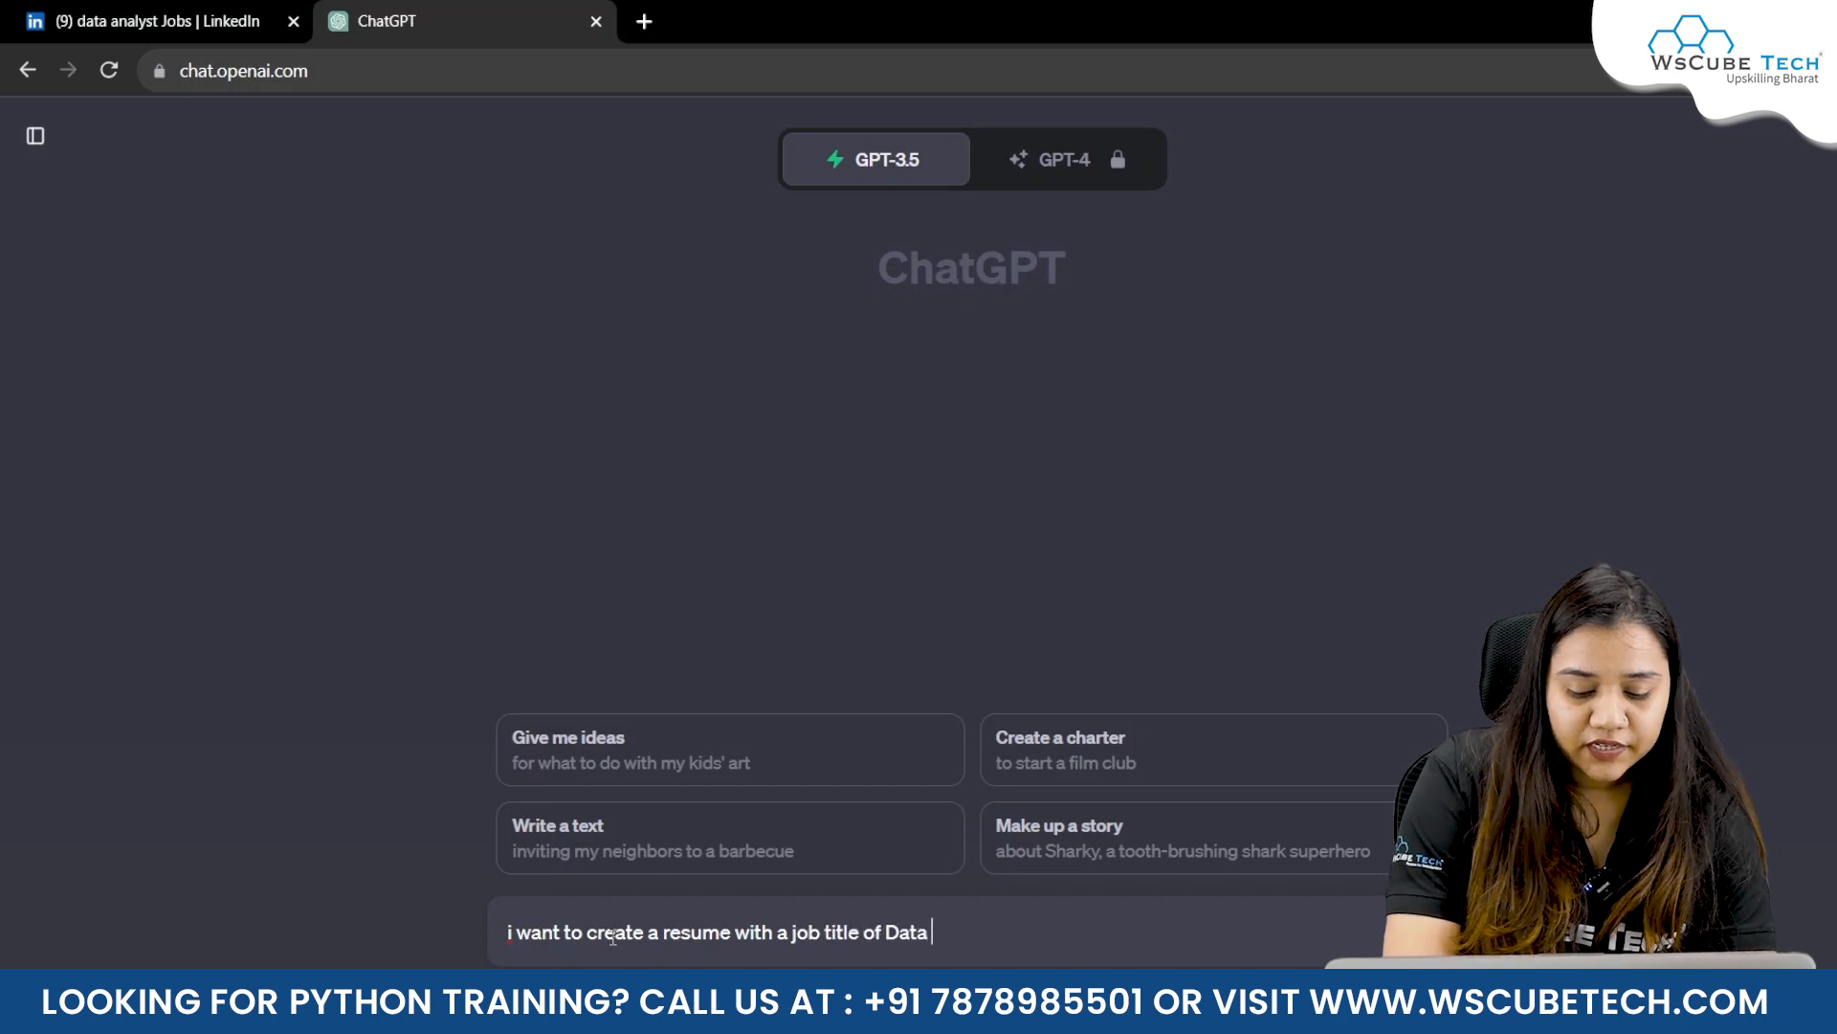
{"action": "type", "text": "Analyst and "}
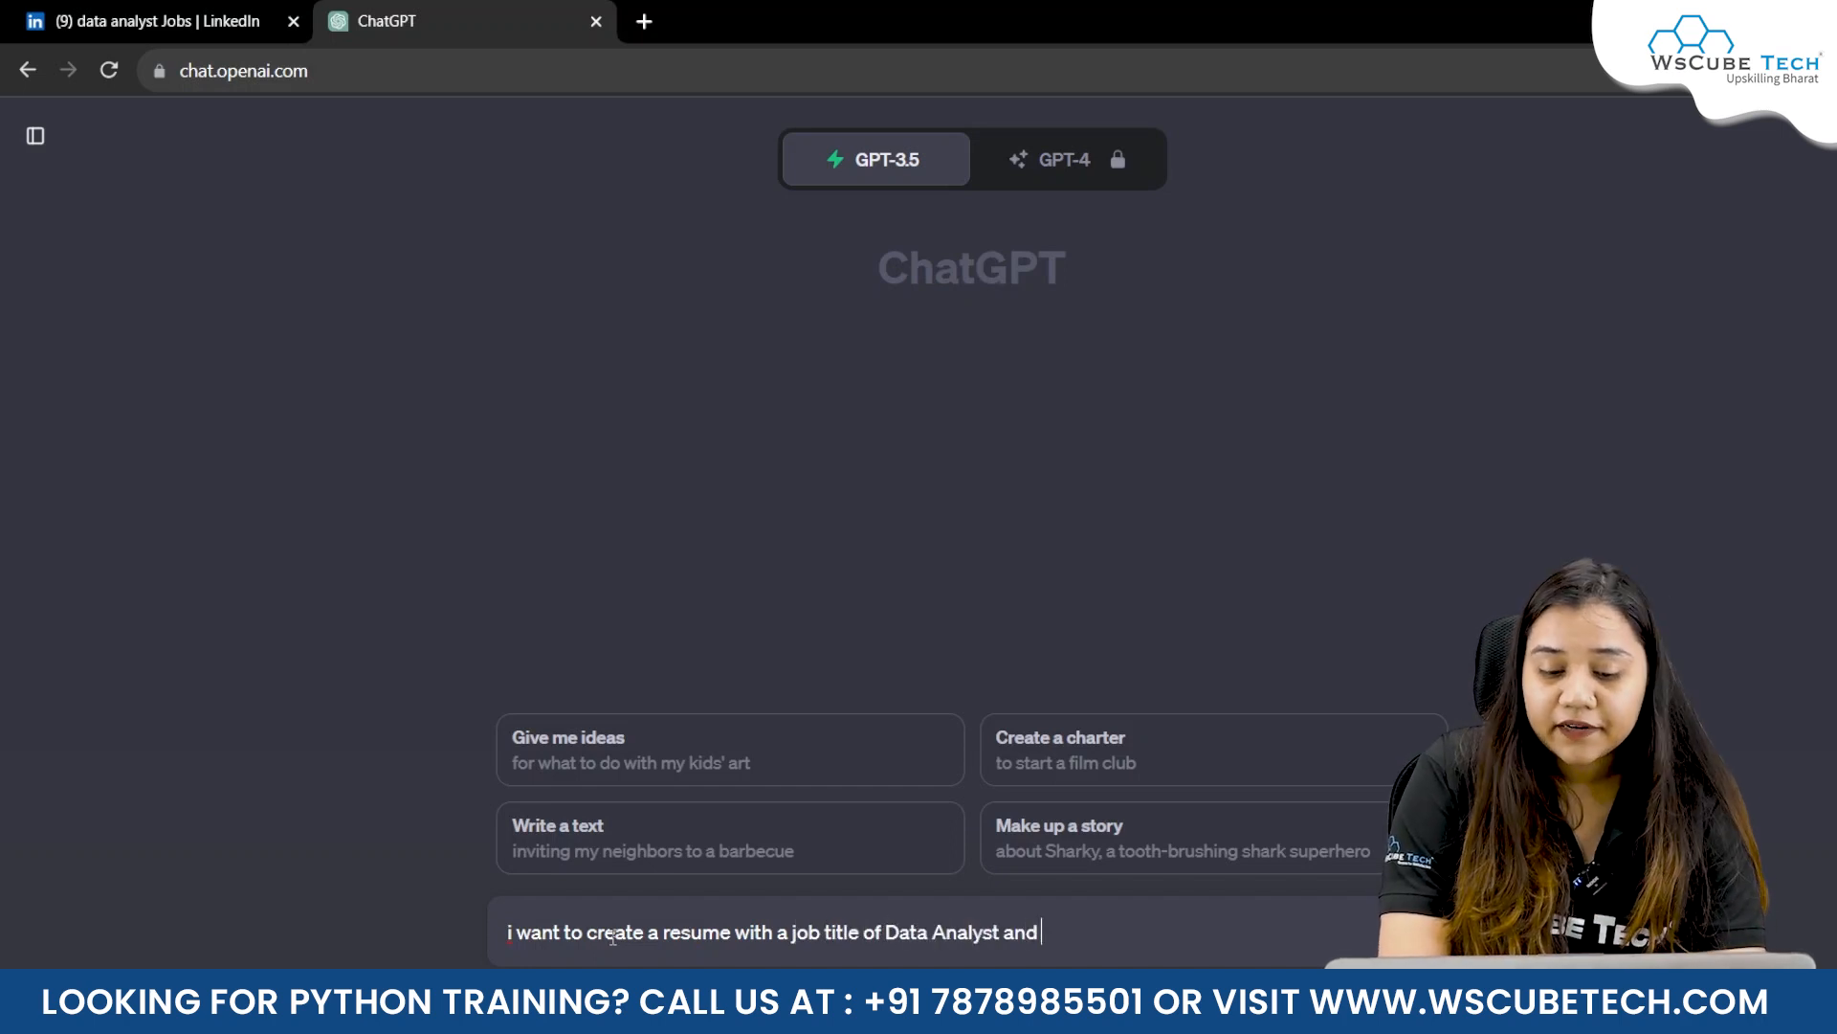
{"action": "type", "text": "givern below"}
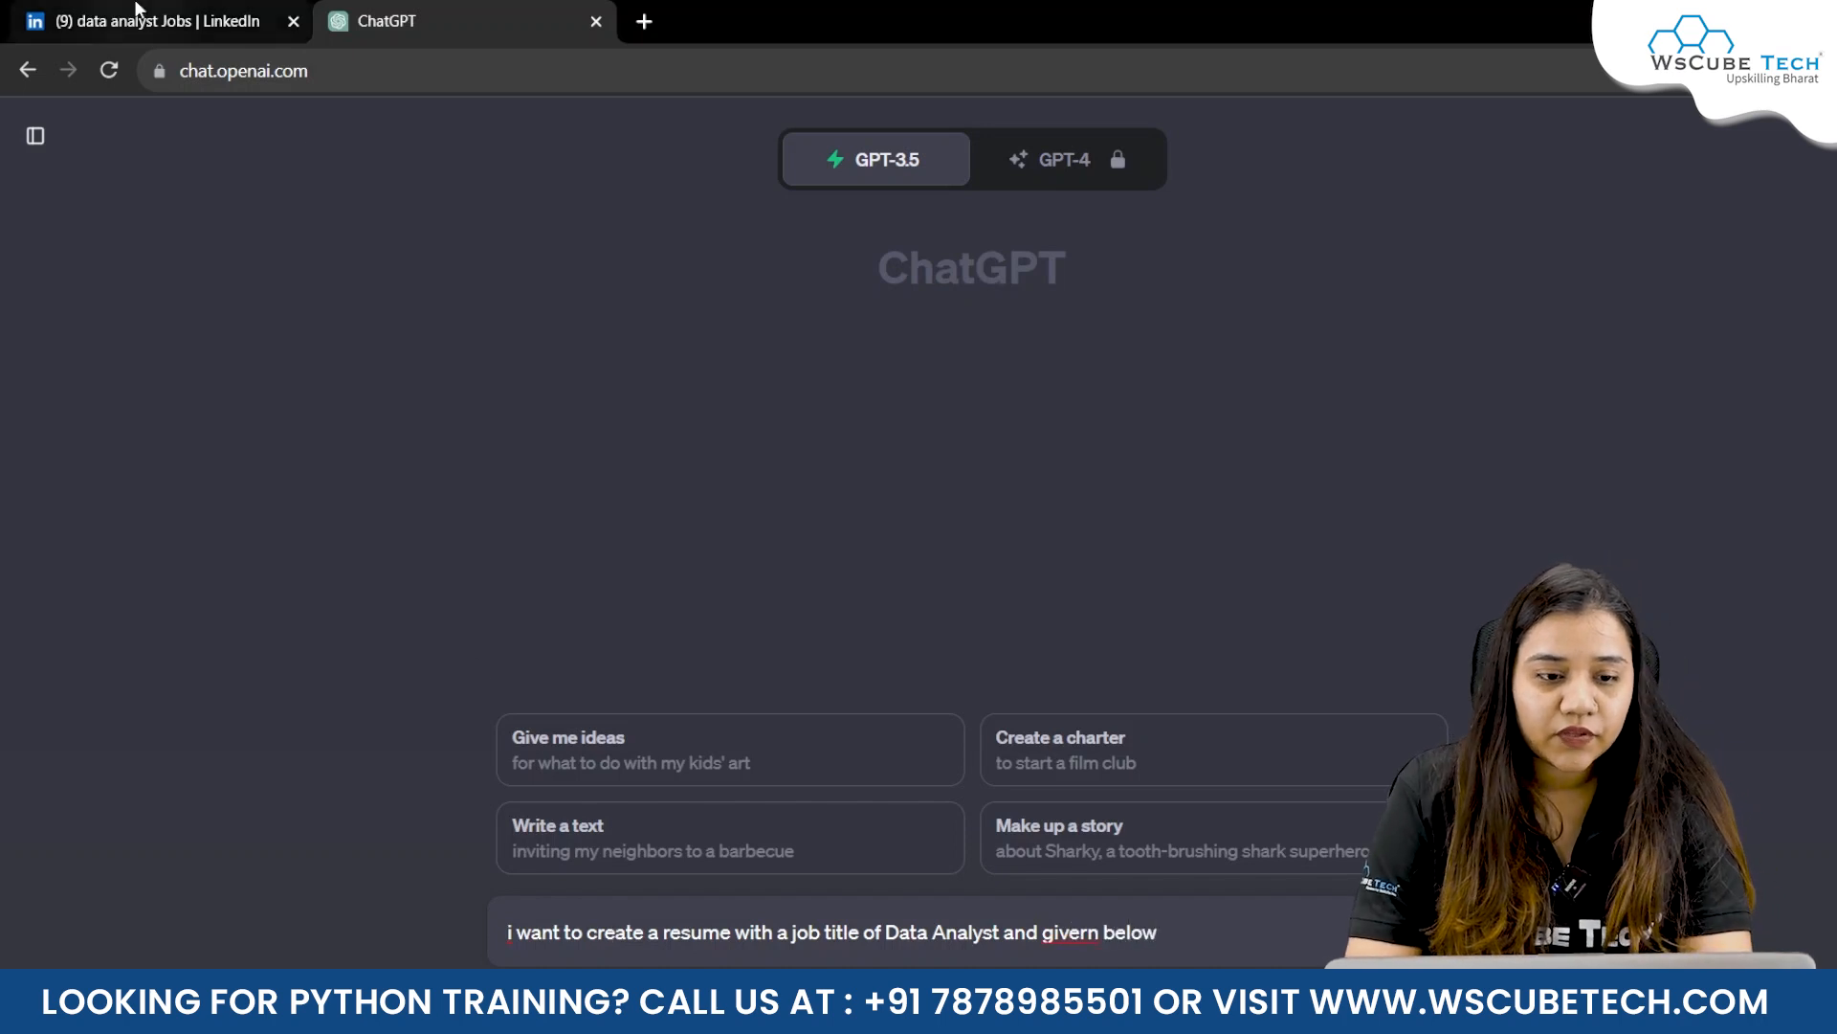
Continue the prompt with "are the job responsibilities and Job requirements -", checking the section names in the LinkedIn posting.
{"action": "left_click", "coordinate": [158, 21]}
{"action": "left_click", "coordinate": [447, 12]}
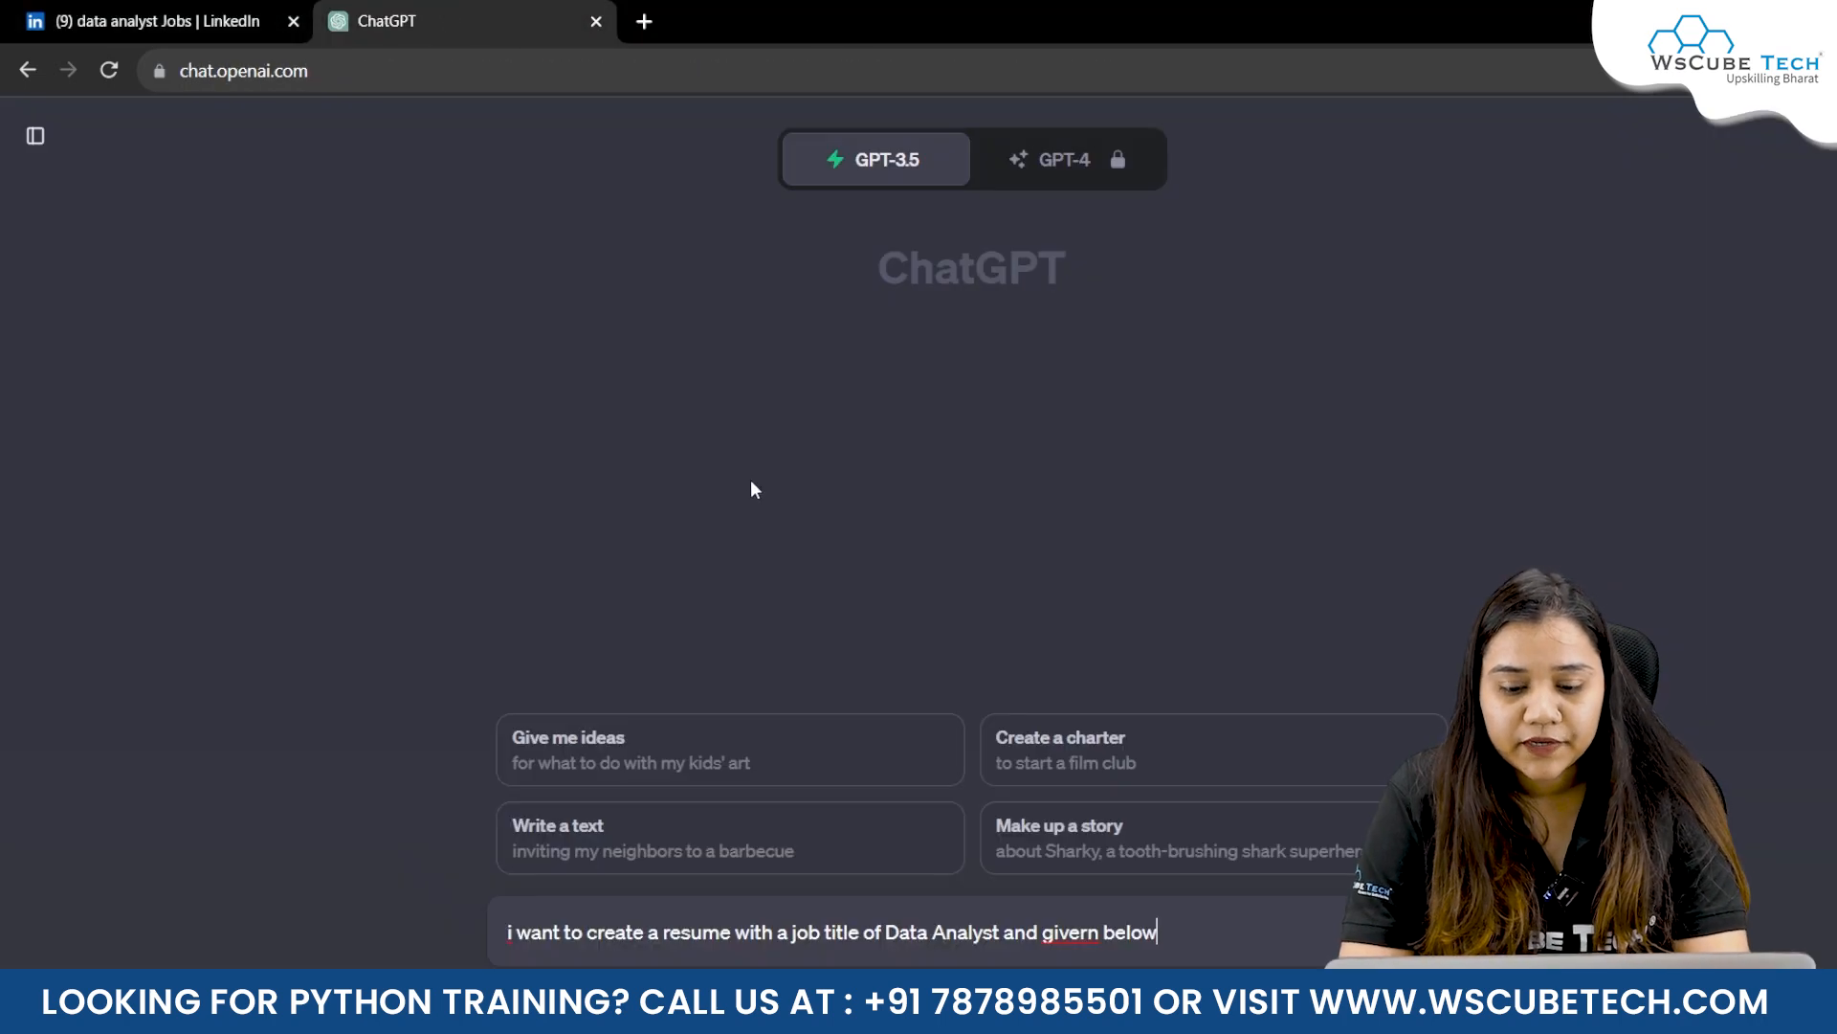
{"action": "type", "text": "are the job responsib"}
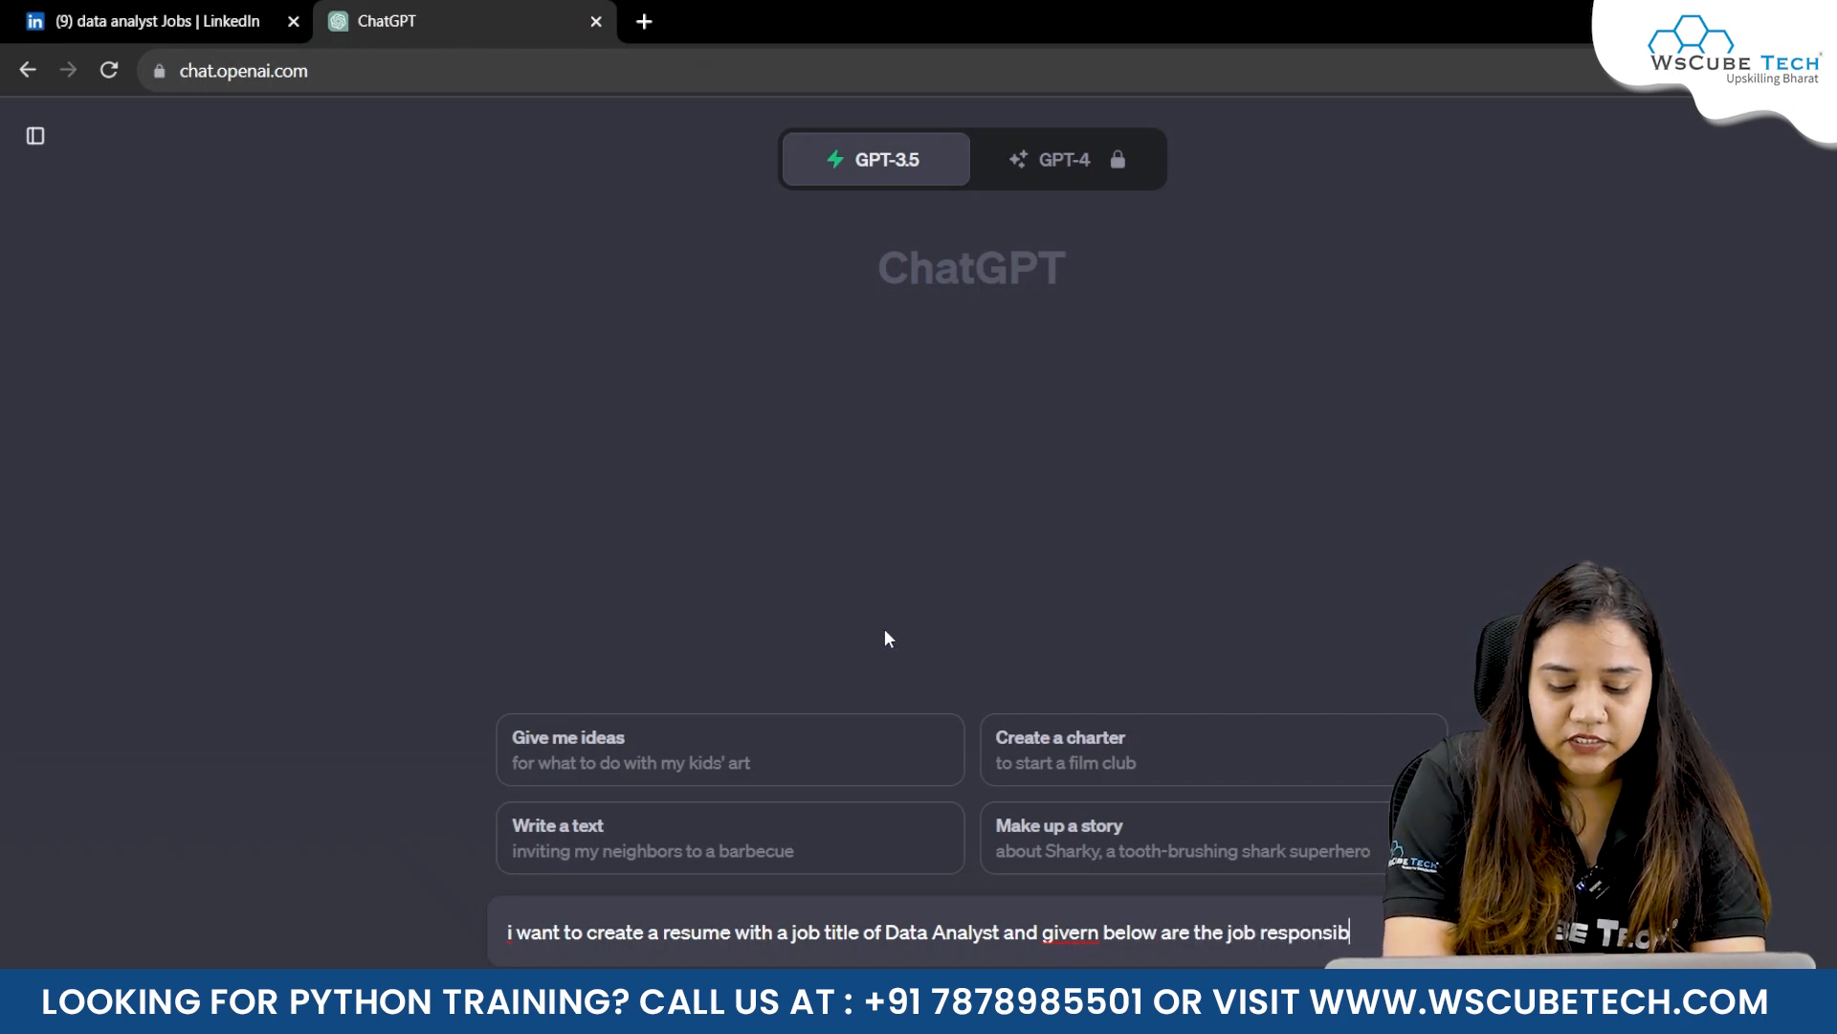
{"action": "type", "text": "ilities and"}
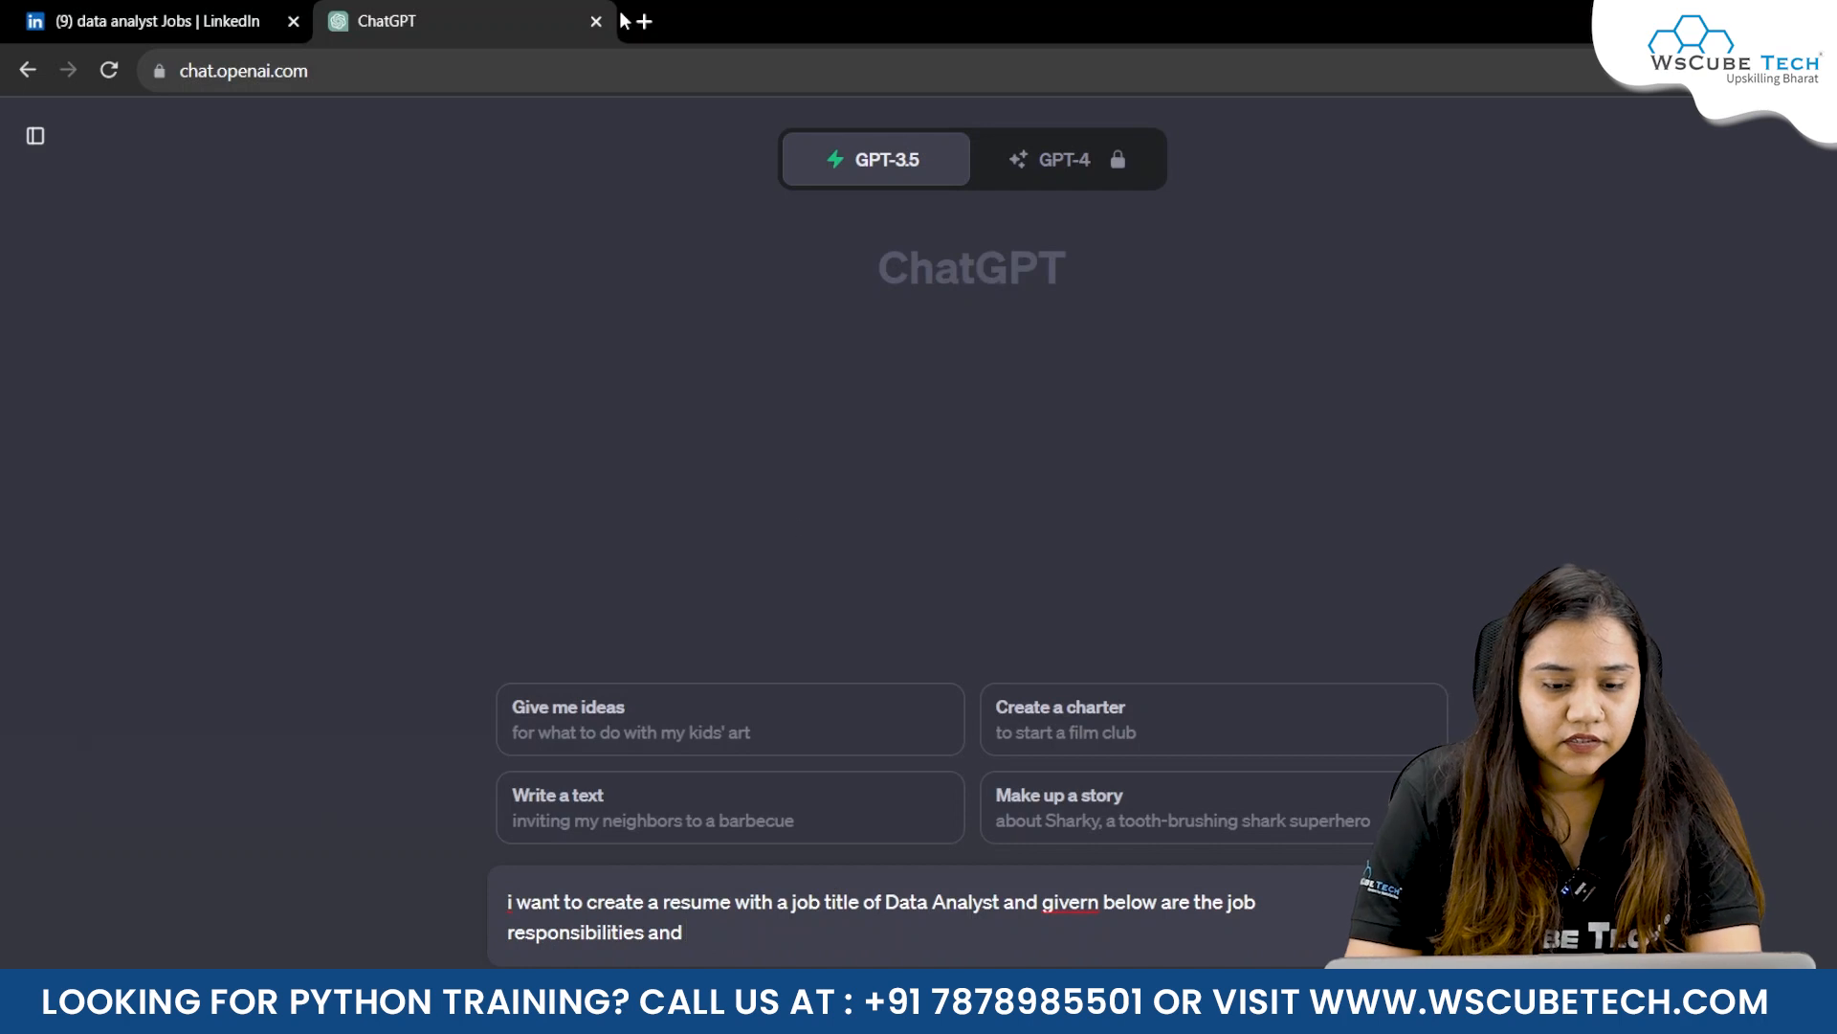
{"action": "left_click", "coordinate": [191, 13]}
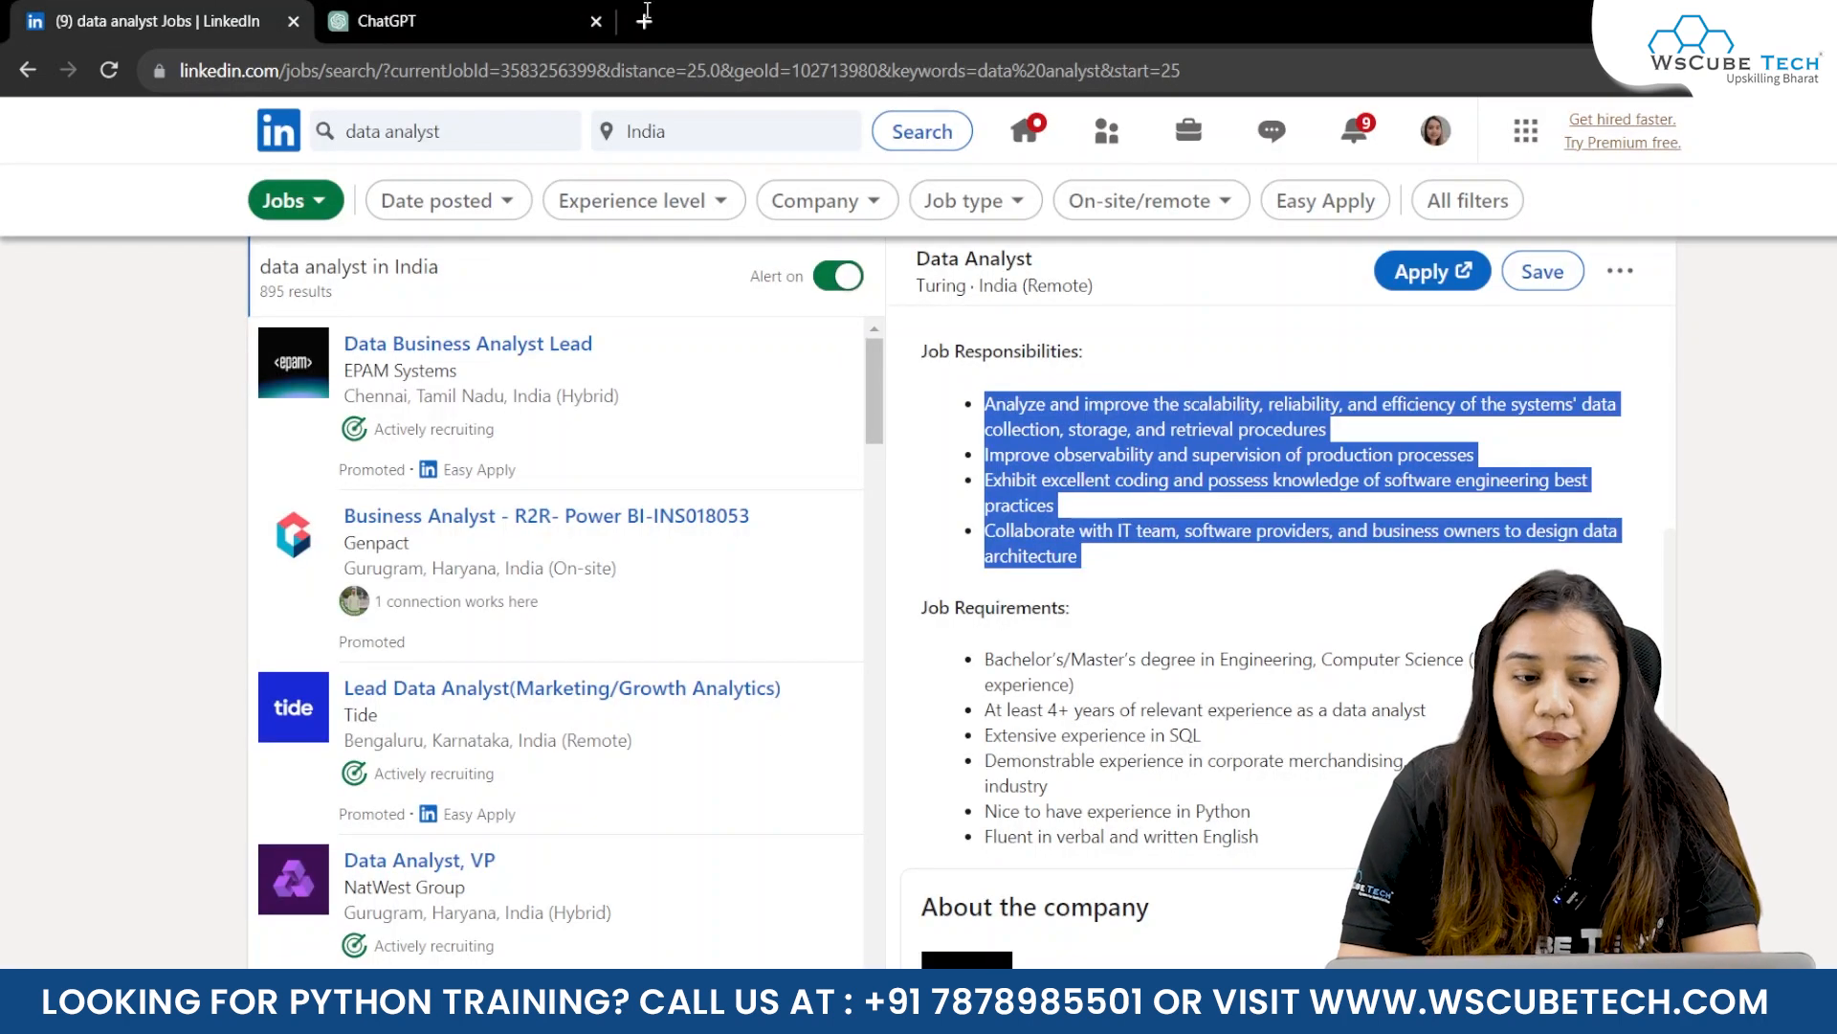
{"action": "left_click", "coordinate": [447, 21]}
{"action": "type", "text": "Job requirements -"}
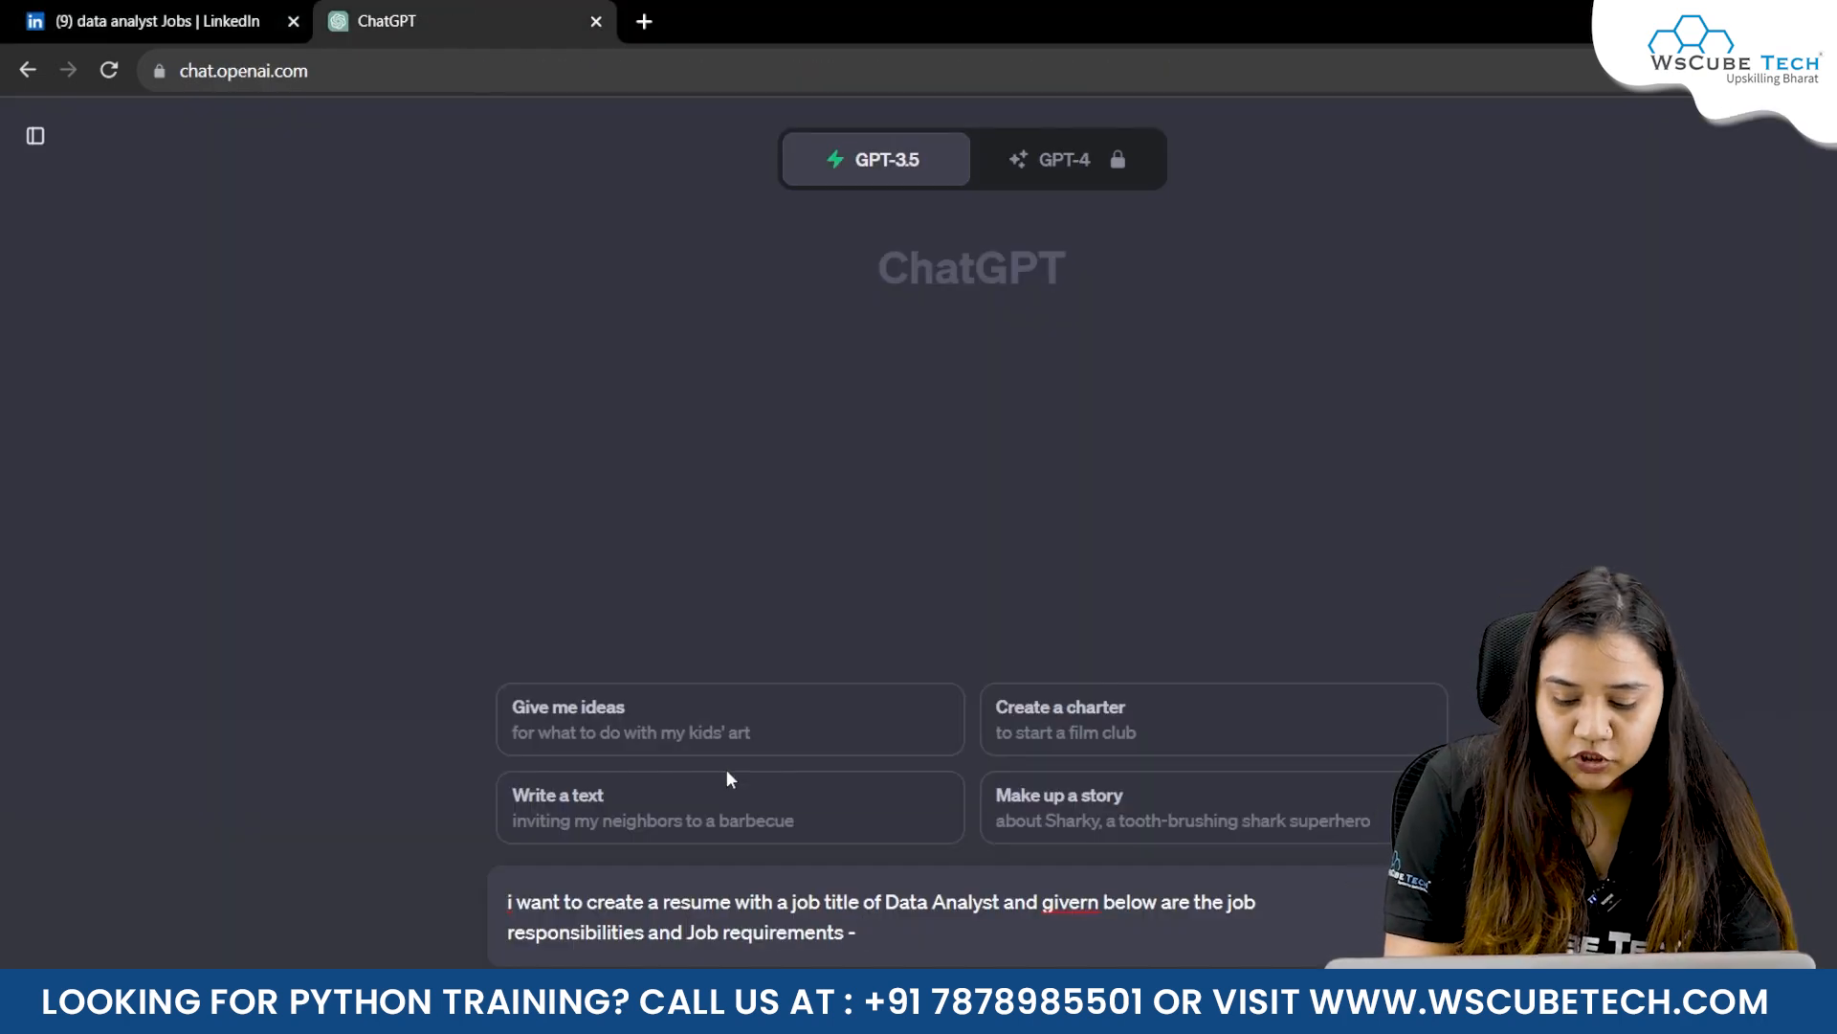
Paste the four copied job responsibilities from Turing's LinkedIn Data Analyst posting on a new line of the prompt.
{"action": "key", "text": "shift+Return"}
{"action": "left_click", "coordinate": [82, 11]}
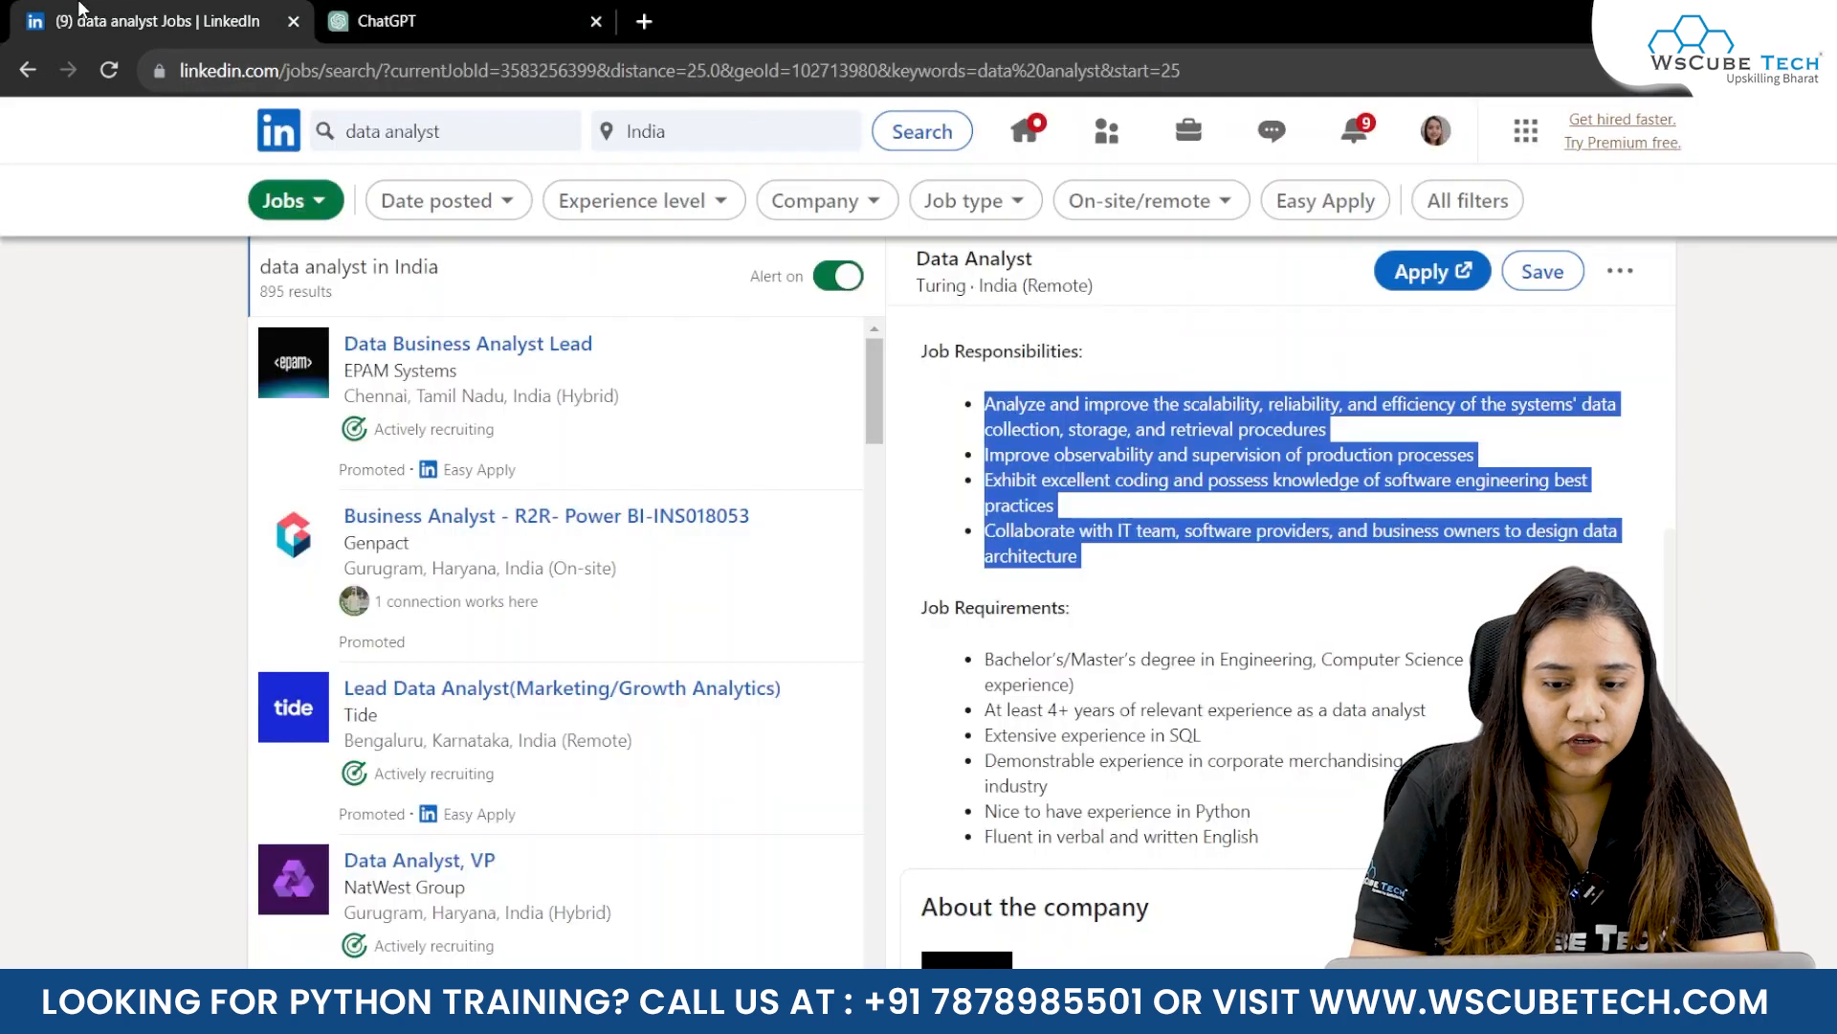
{"action": "left_click", "coordinate": [499, 19]}
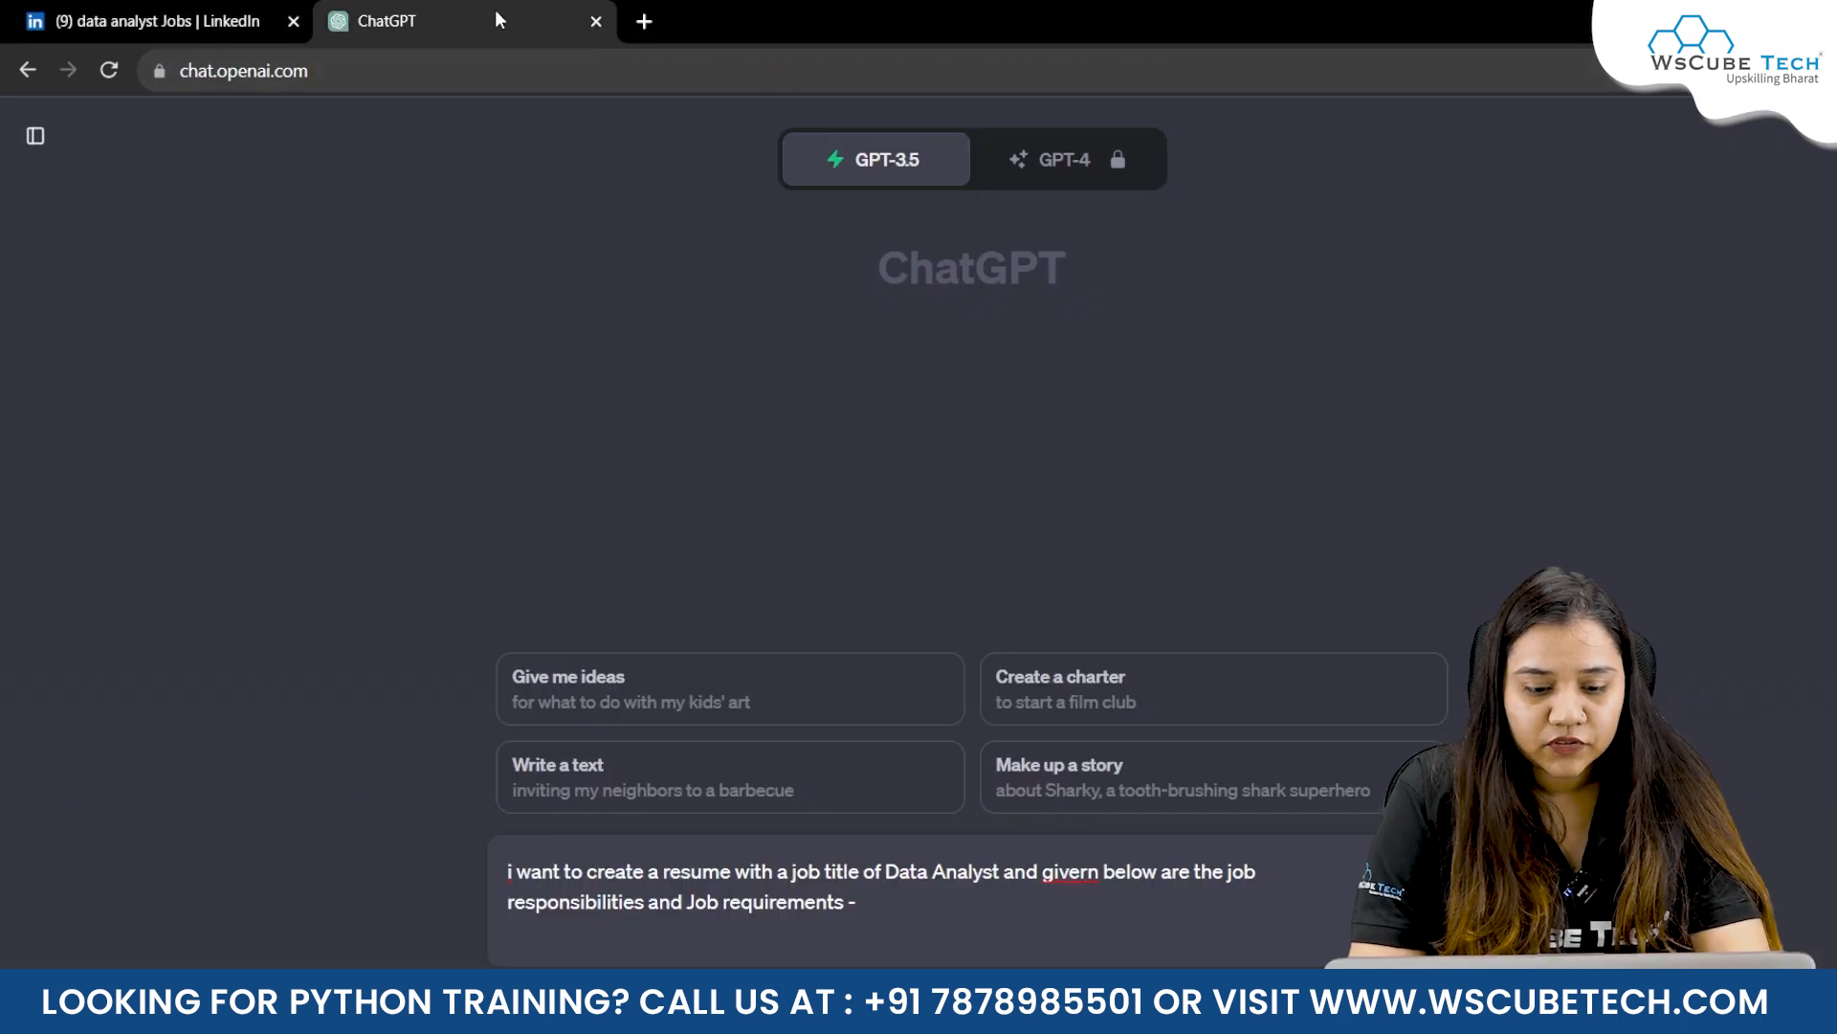
{"action": "left_click", "coordinate": [664, 934]}
{"action": "key", "text": "ctrl+v"}
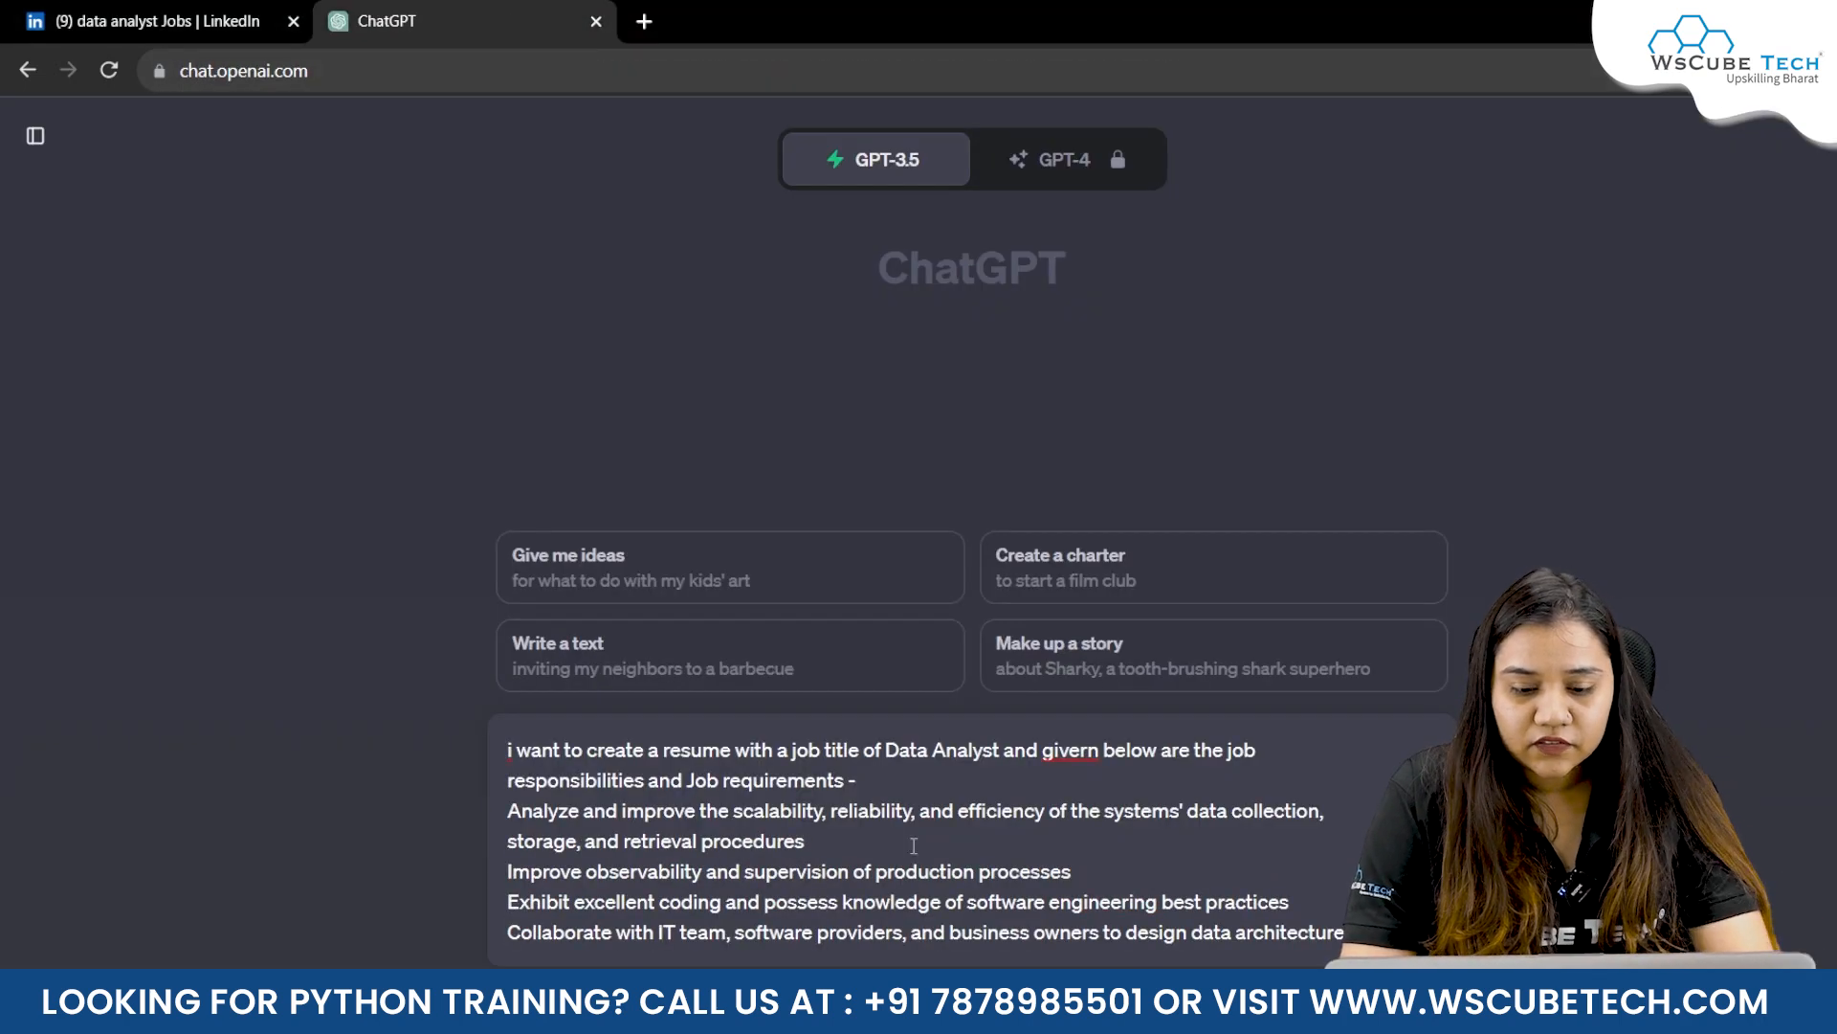
Copy the LinkedIn posting's Job Requirements section to the end of the prompt without blank lines under its heading, and send the message.
{"action": "key", "text": "shift+Return"}
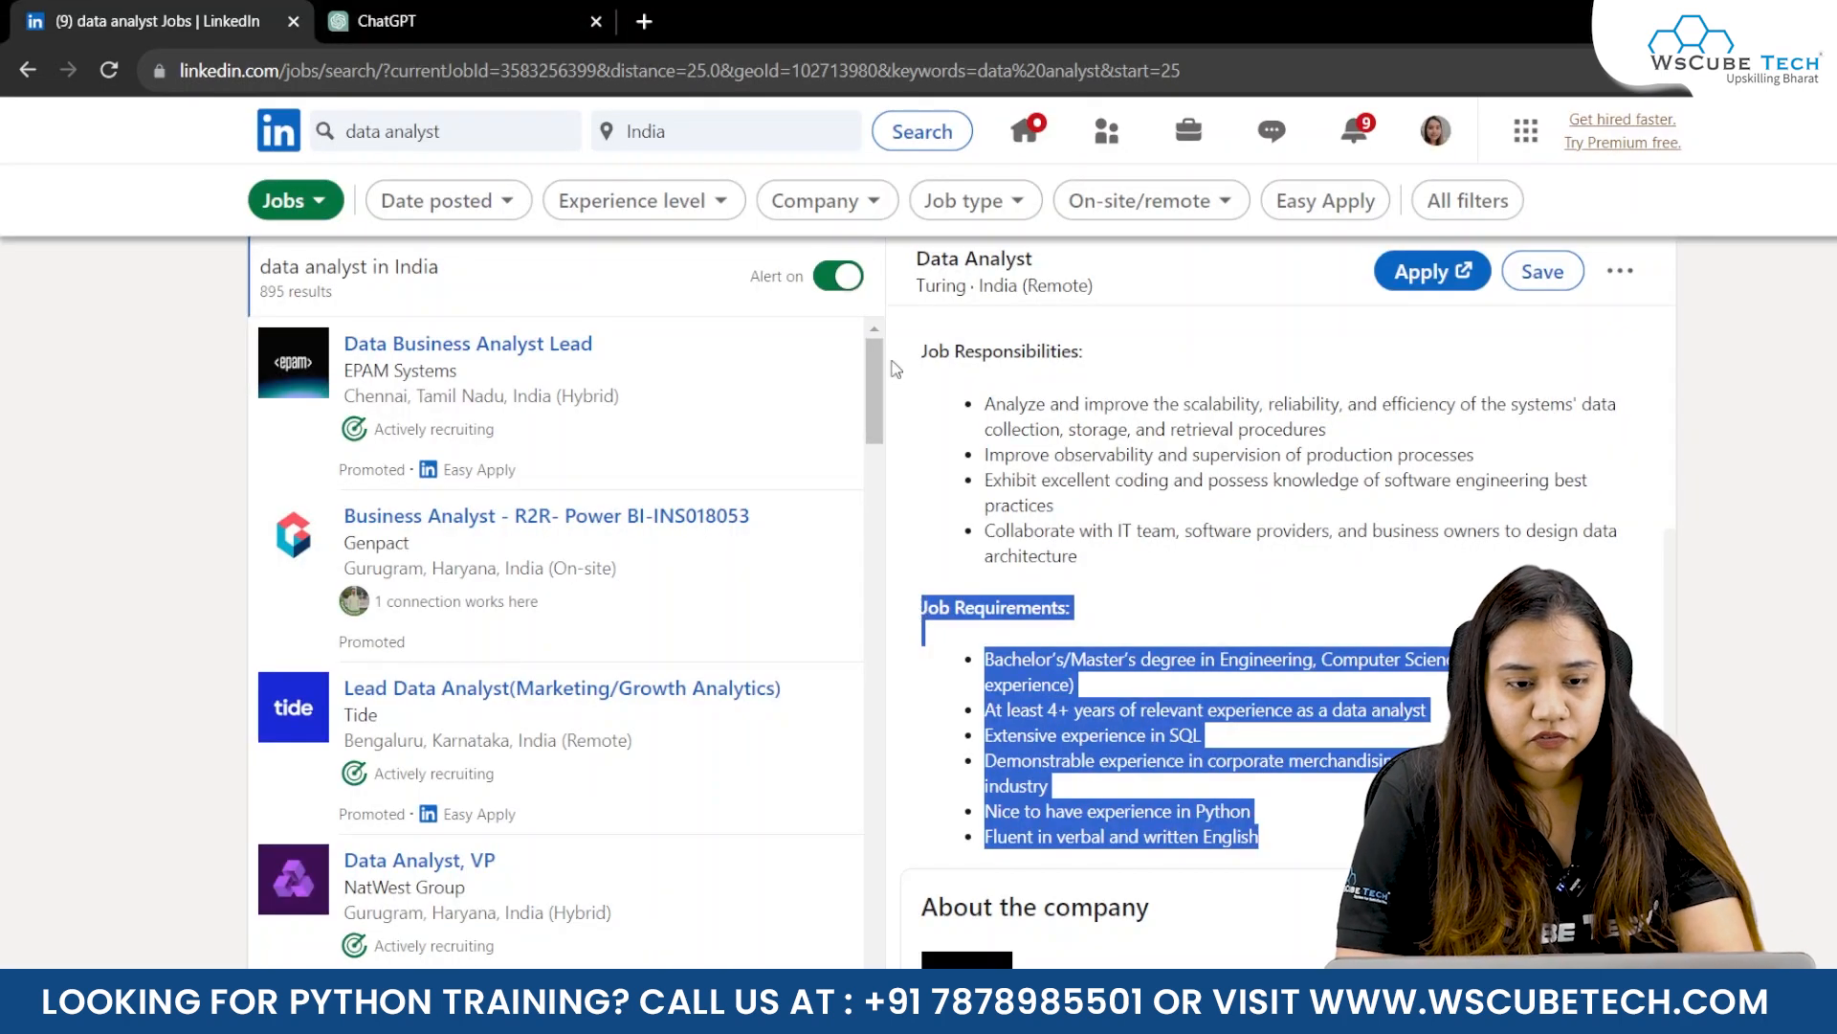
{"action": "left_click", "coordinate": [397, 21]}
{"action": "key", "text": "ctrl+v"}
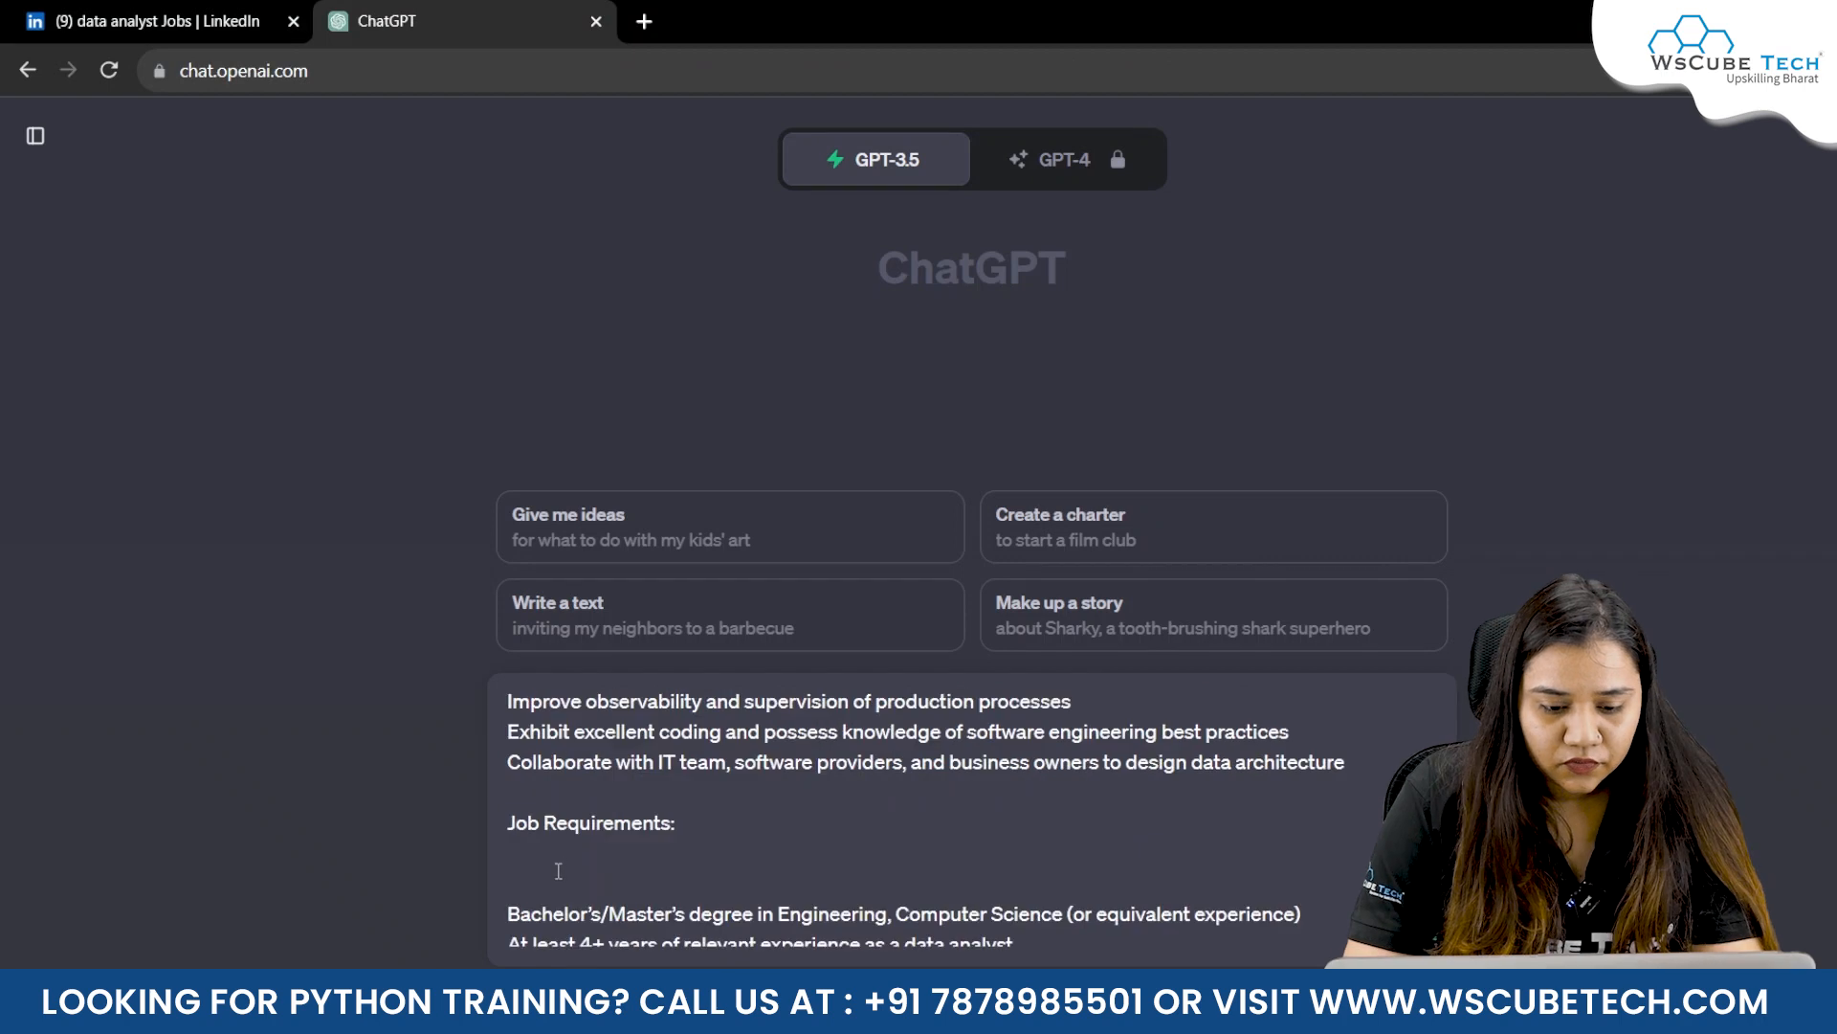
{"action": "key", "text": "BackSpace"}
{"action": "scroll", "coordinate": [558, 871], "scroll_direction": "down", "scroll_amount": 1}
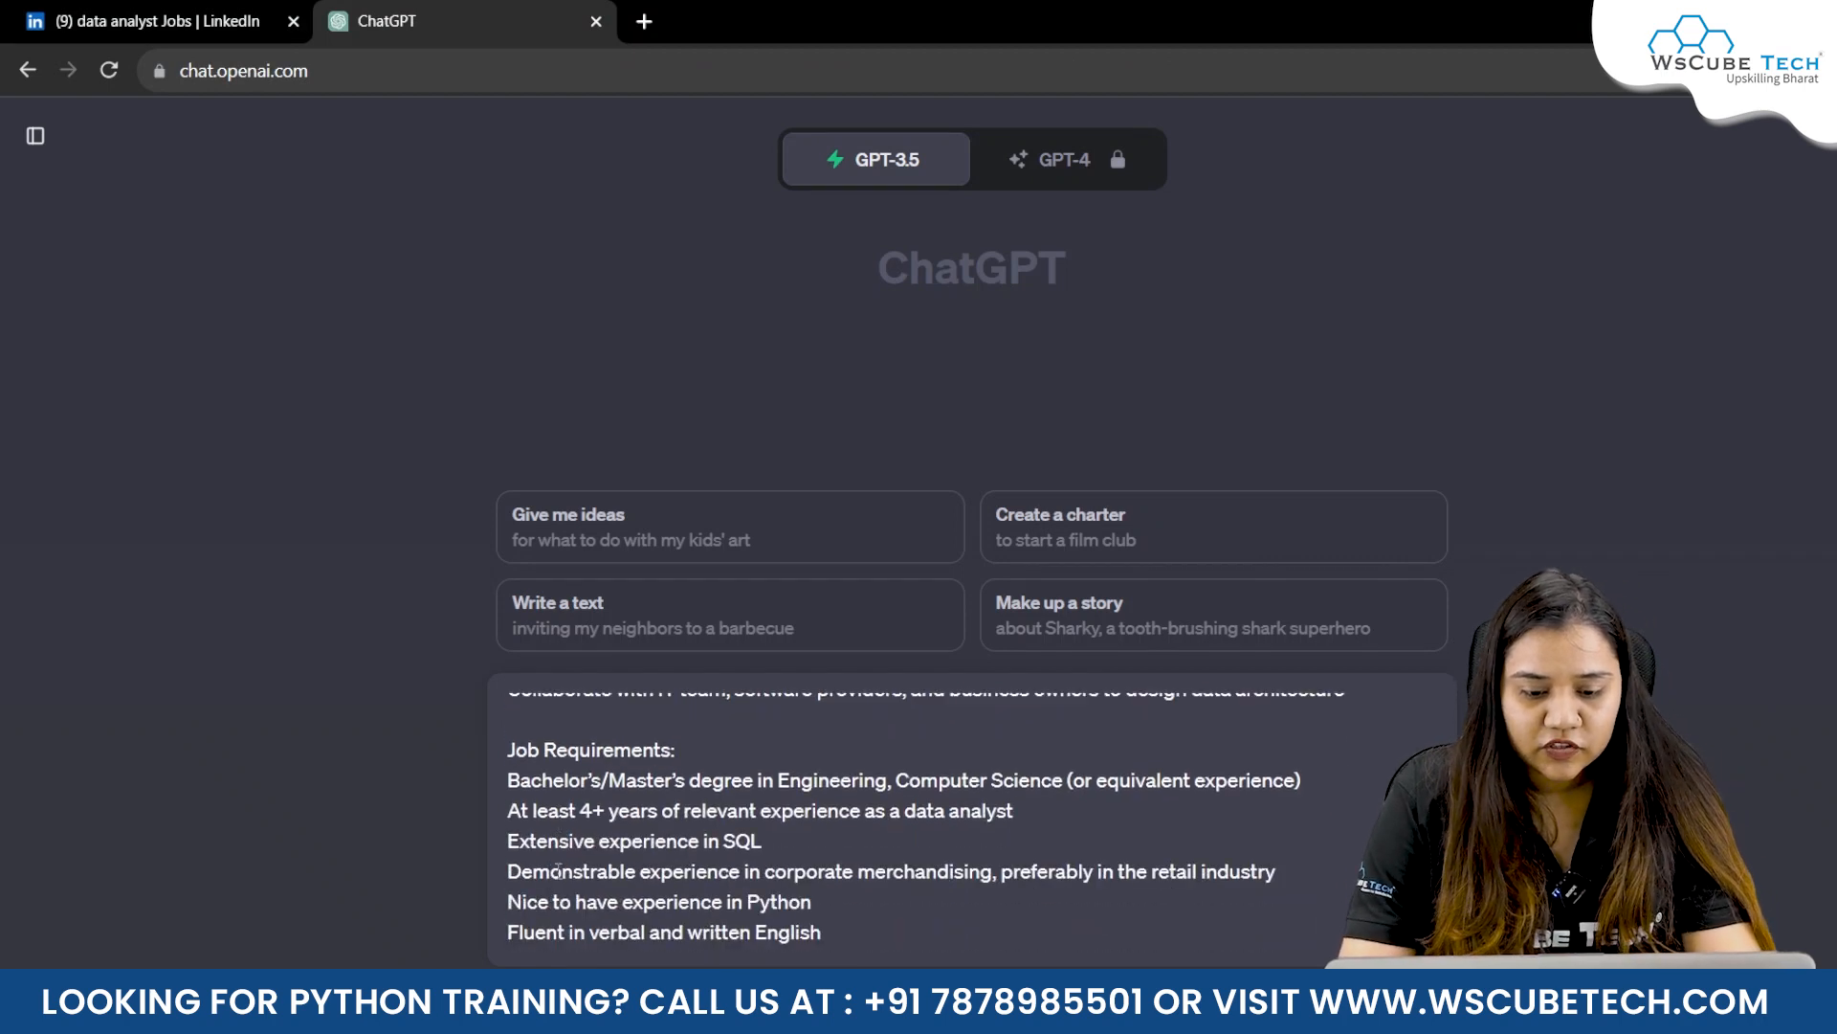
{"action": "left_click", "coordinate": [853, 946]}
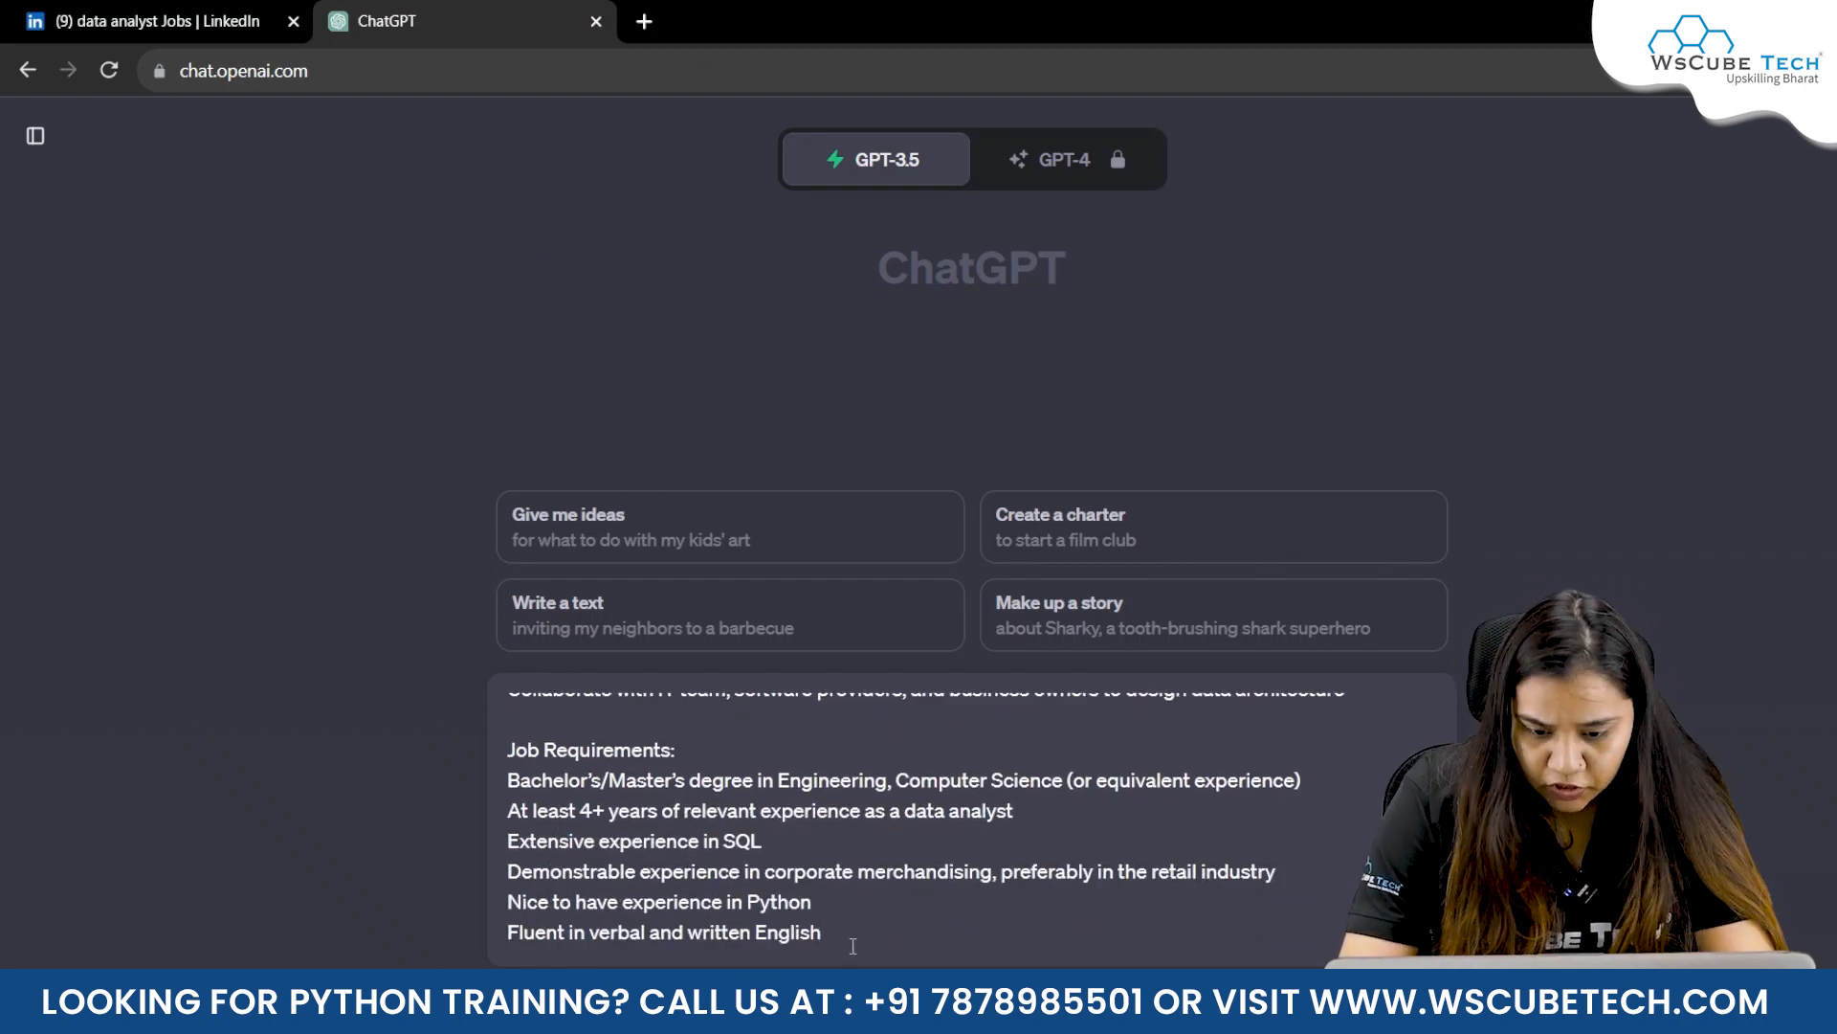
{"action": "key", "text": "Return"}
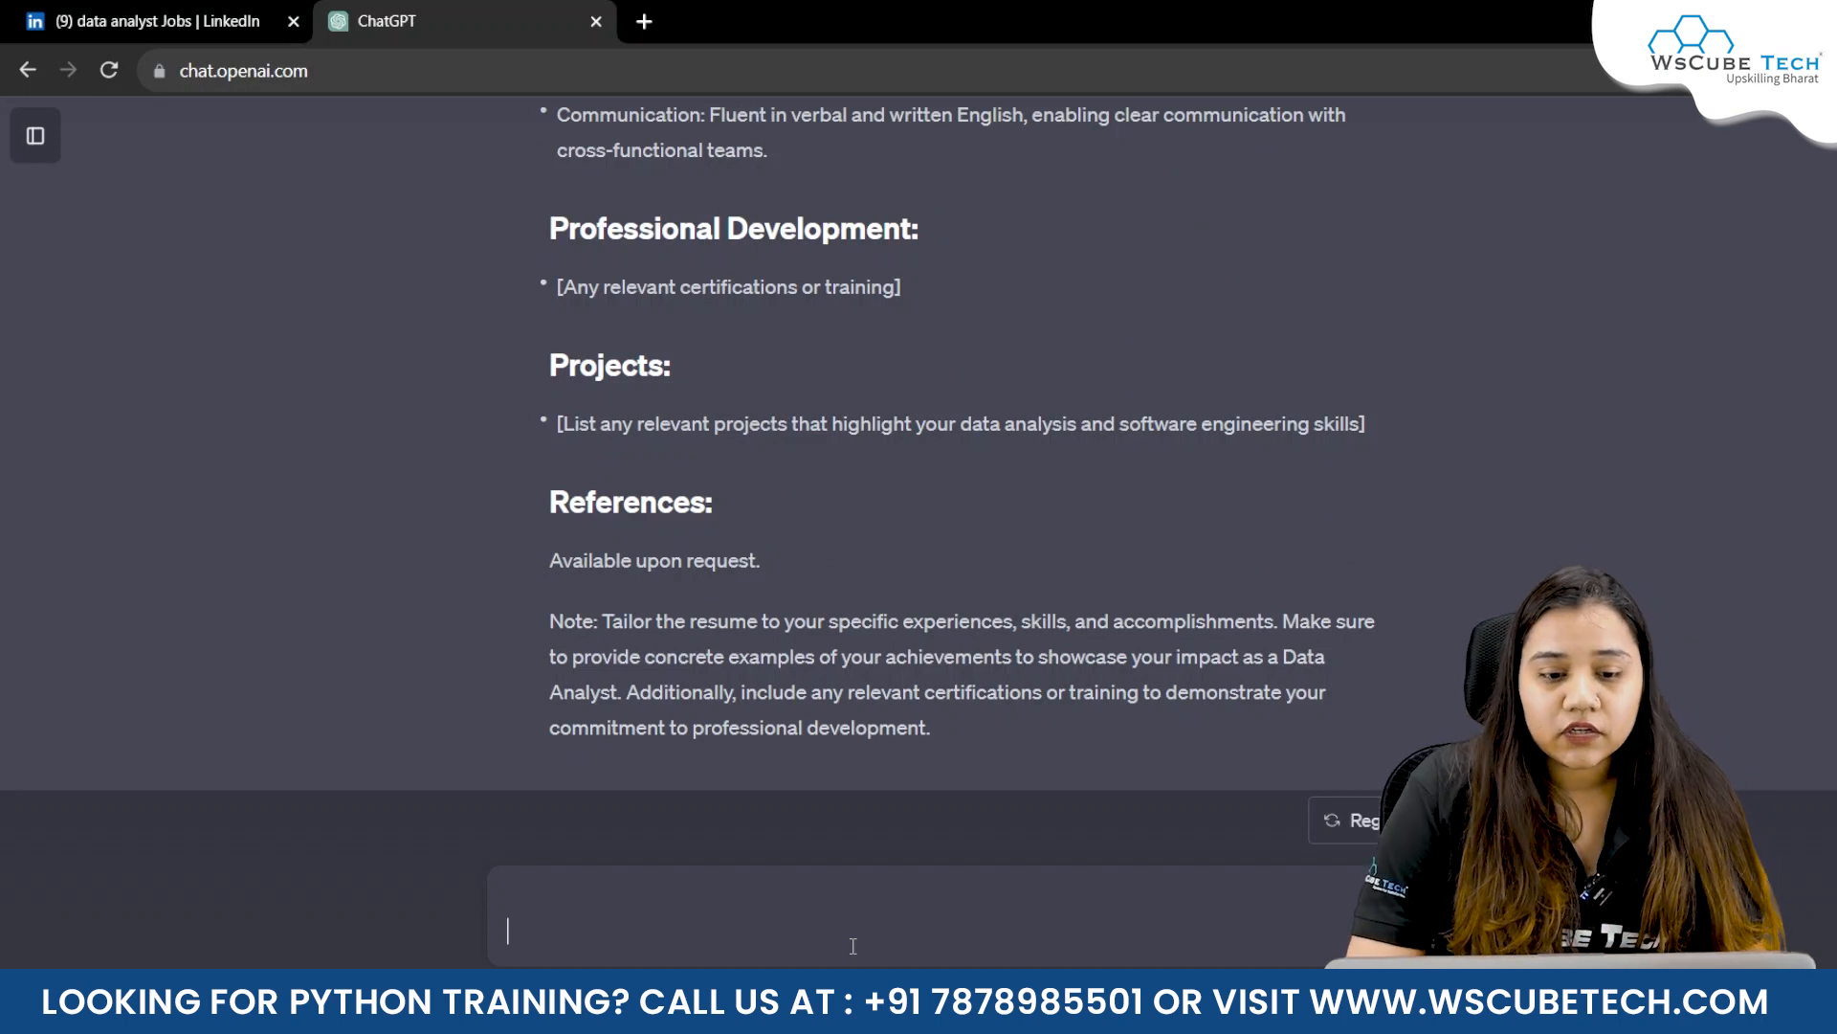
Review the generated Data Analyst resume, examining its work experience, education, skills, professional development and projects sections.
{"action": "scroll", "coordinate": [710, 473], "scroll_direction": "up", "scroll_amount": 10}
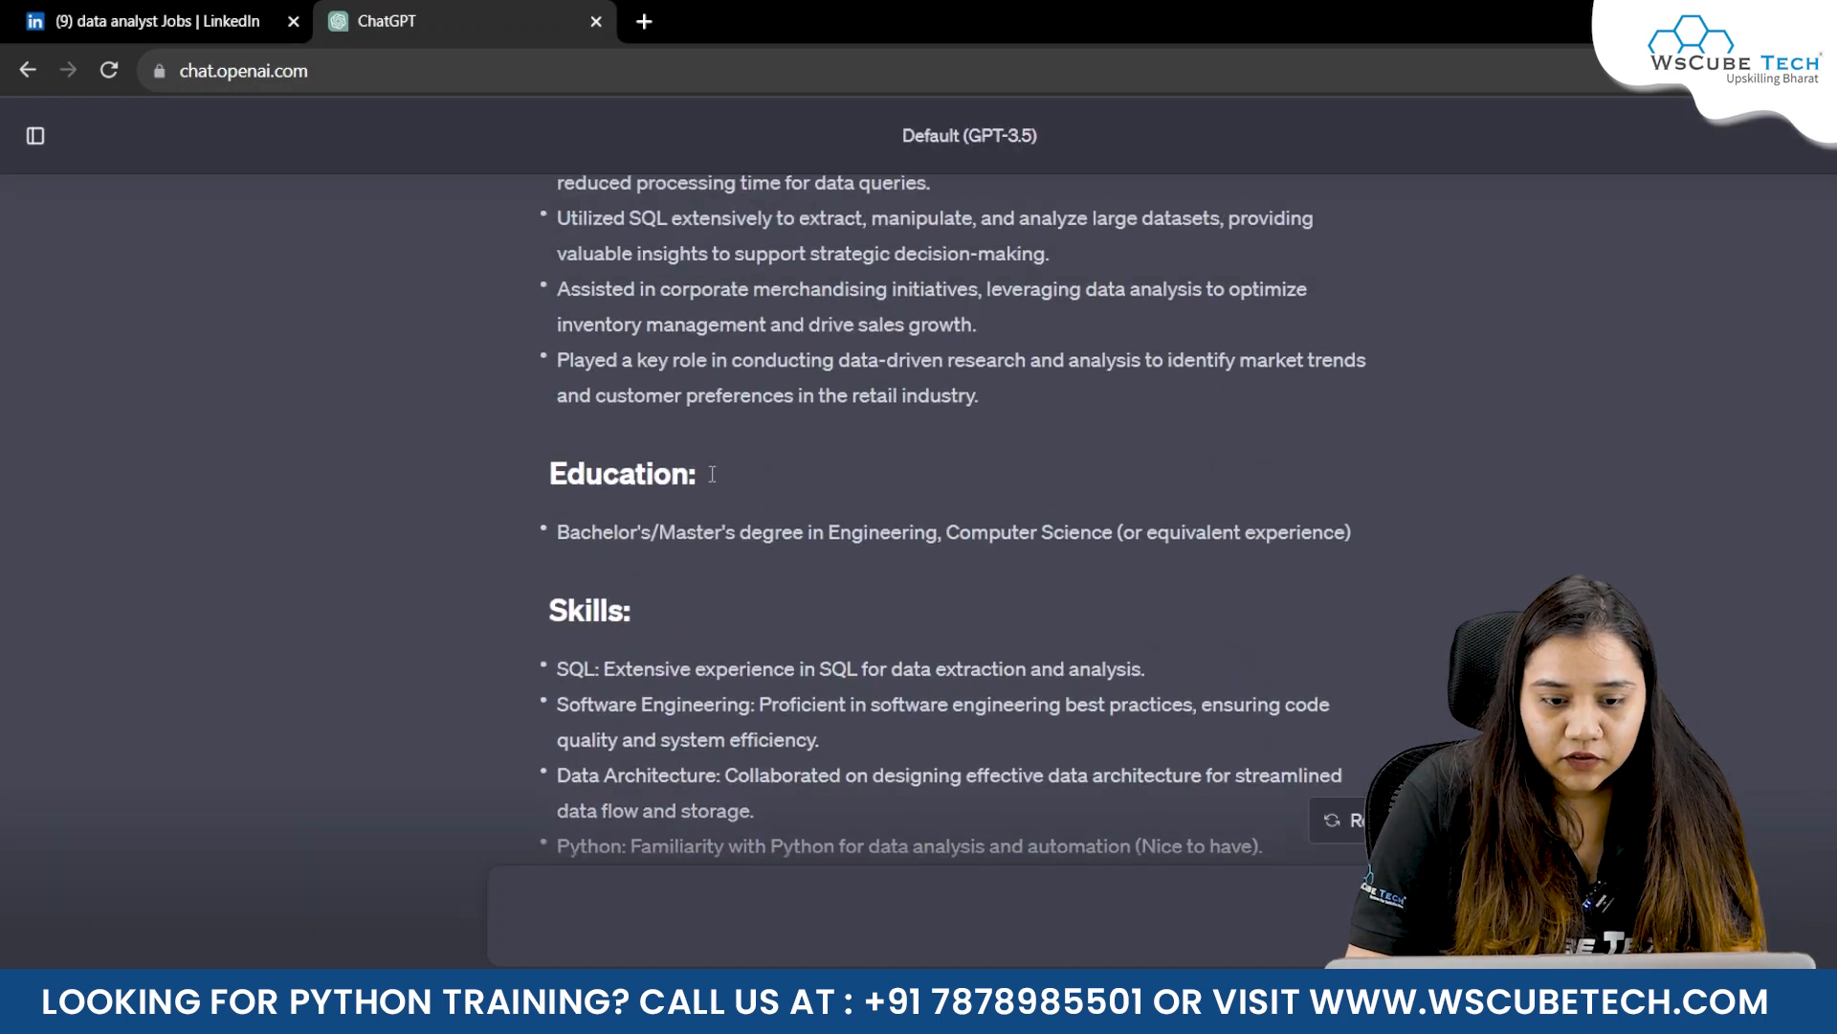
{"action": "scroll", "coordinate": [710, 473], "scroll_direction": "down", "scroll_amount": 3}
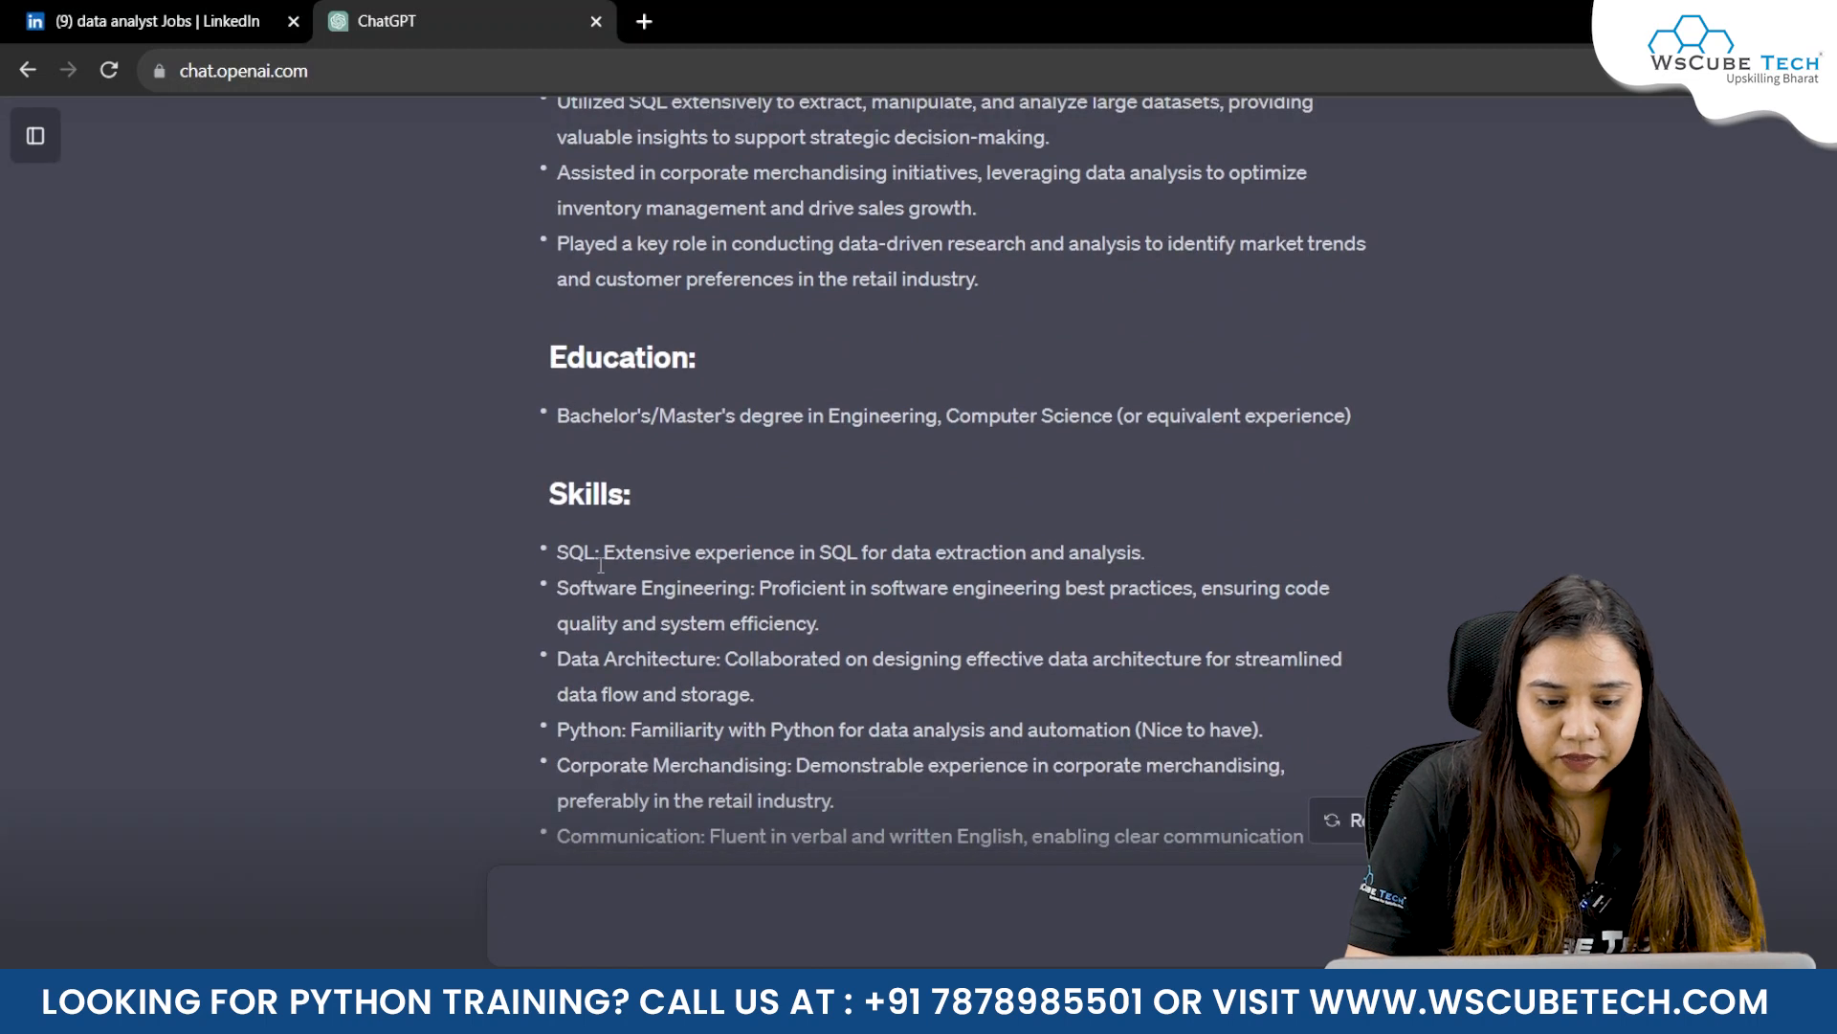
{"action": "scroll", "coordinate": [704, 600], "scroll_direction": "down", "scroll_amount": 2}
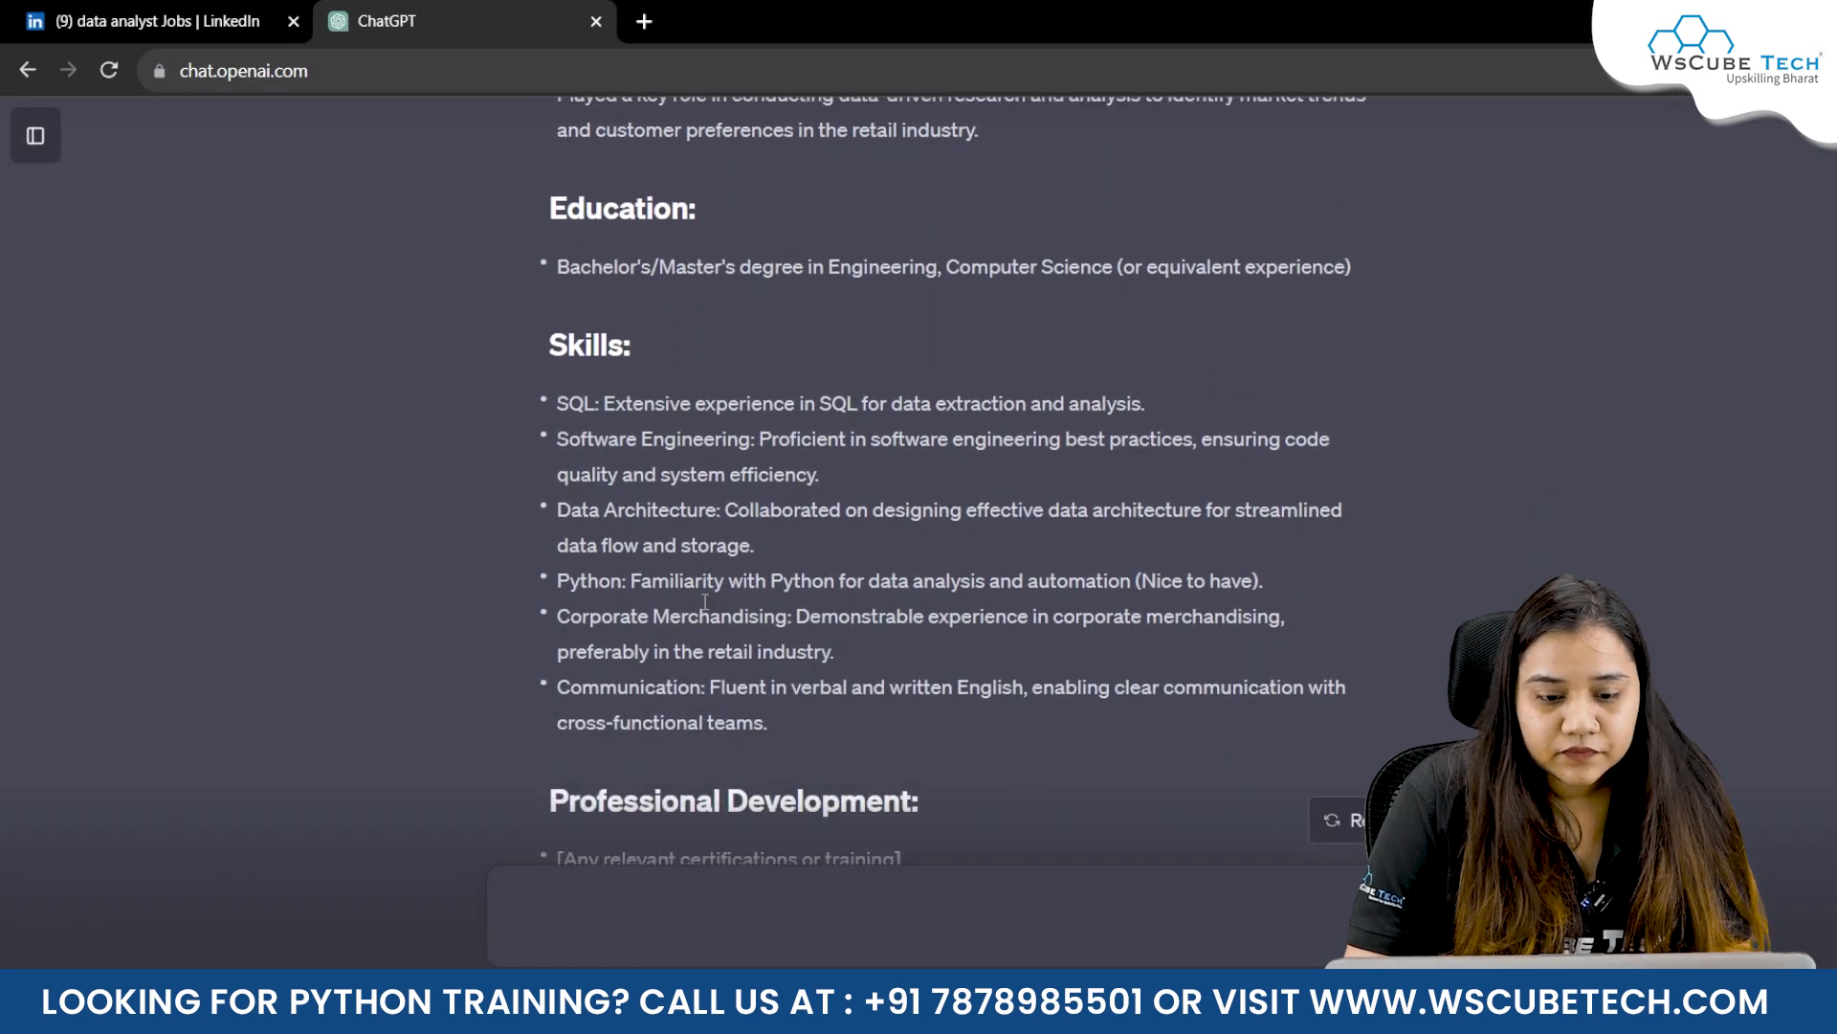
{"action": "scroll", "coordinate": [753, 628], "scroll_direction": "down", "scroll_amount": 2}
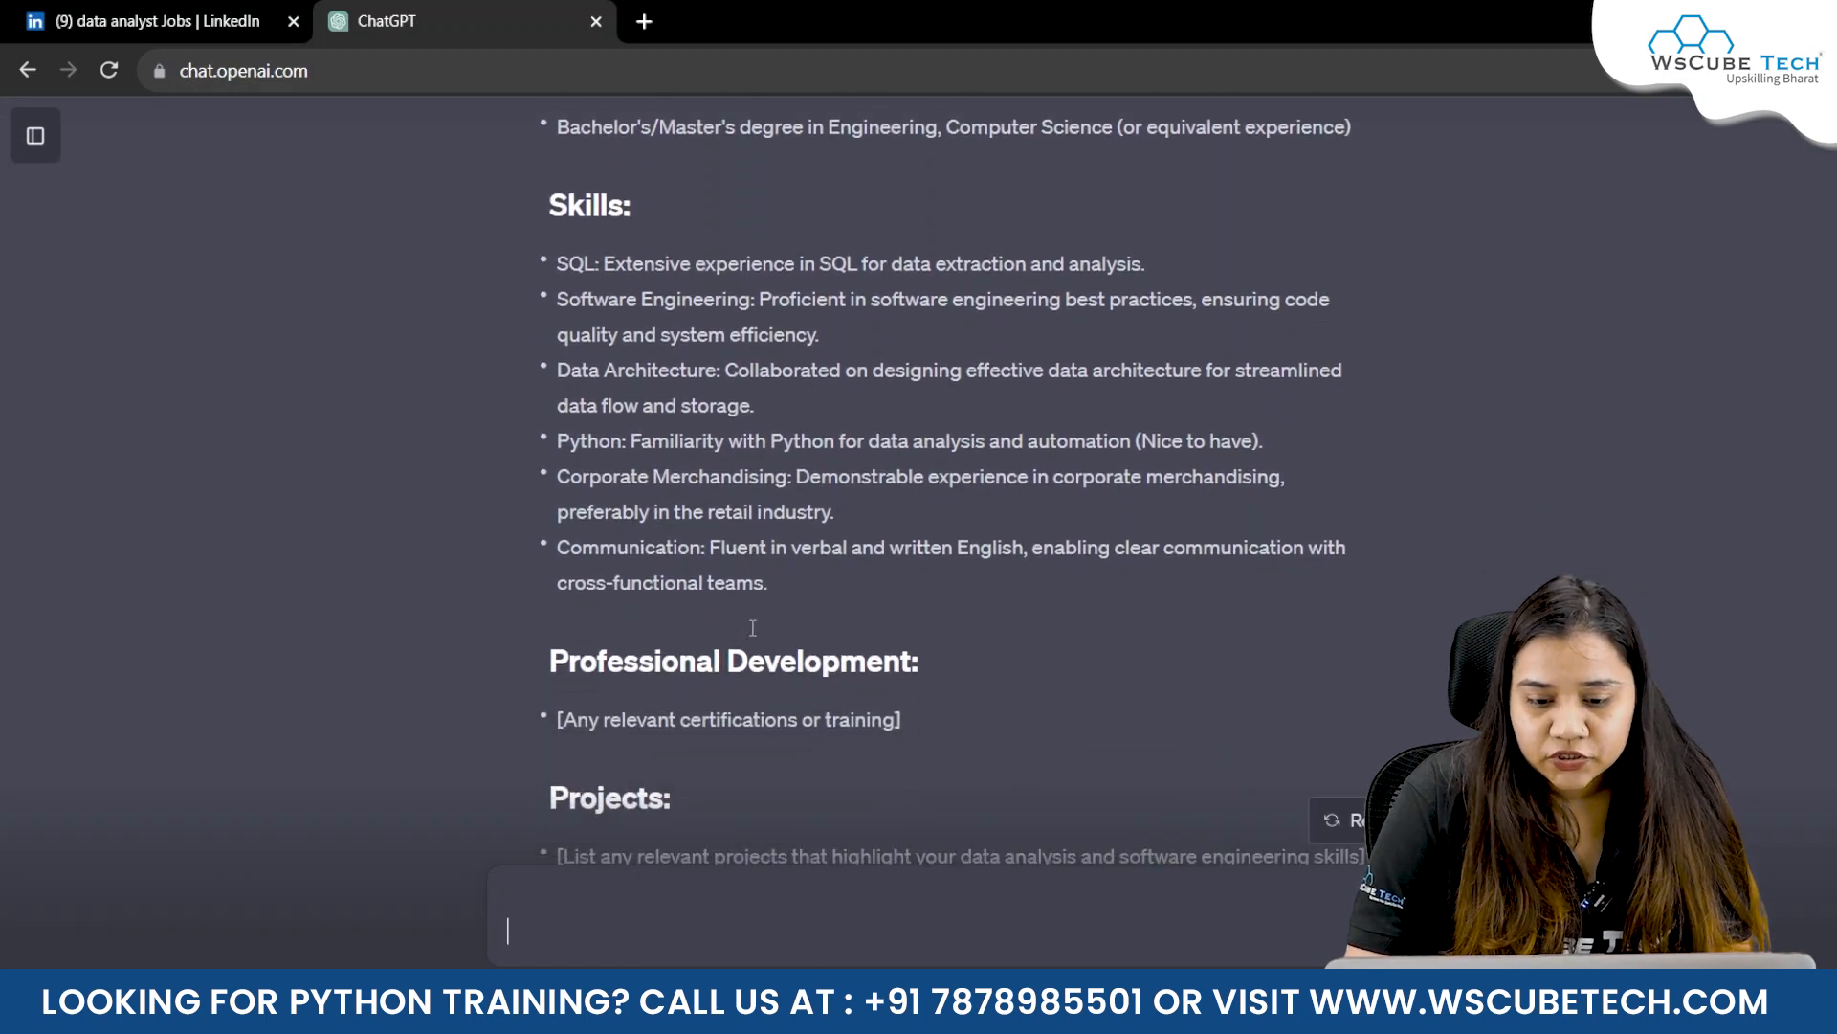
{"action": "scroll", "coordinate": [753, 628], "scroll_direction": "up", "scroll_amount": 9}
{"action": "scroll", "coordinate": [753, 628], "scroll_direction": "up", "scroll_amount": 3}
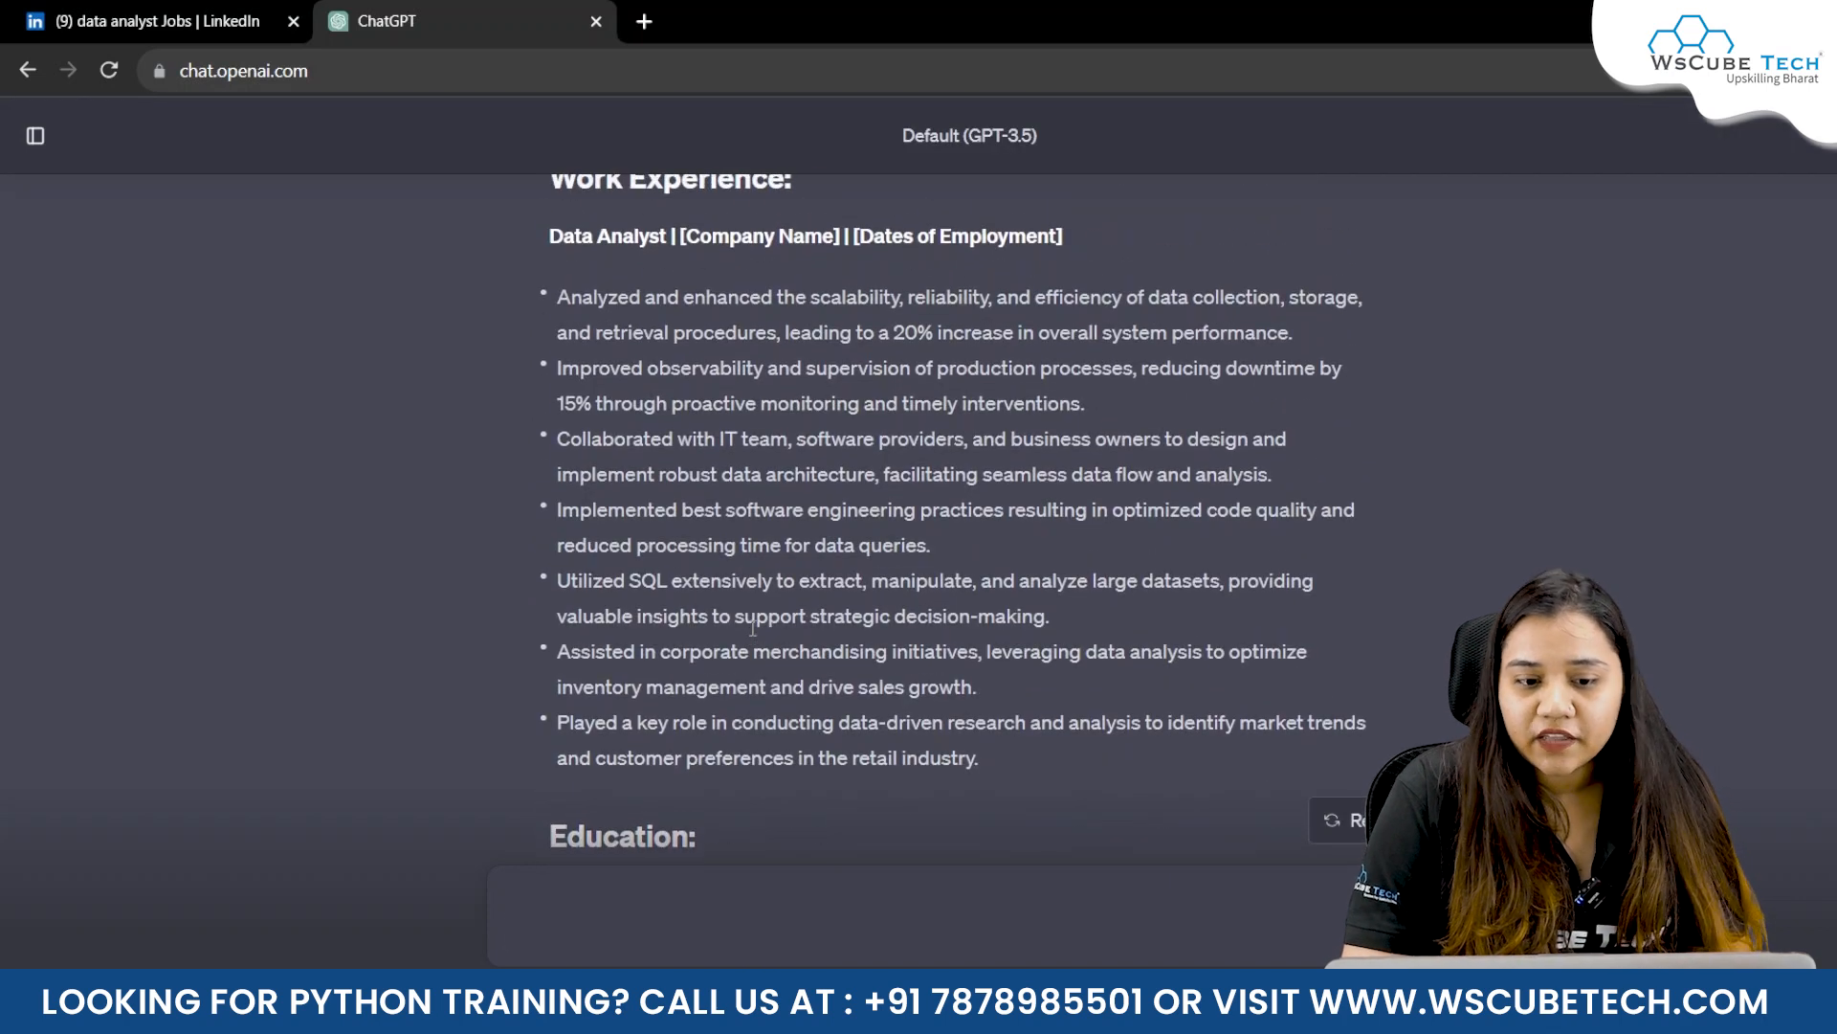
{"action": "scroll", "coordinate": [766, 689], "scroll_direction": "down", "scroll_amount": 2}
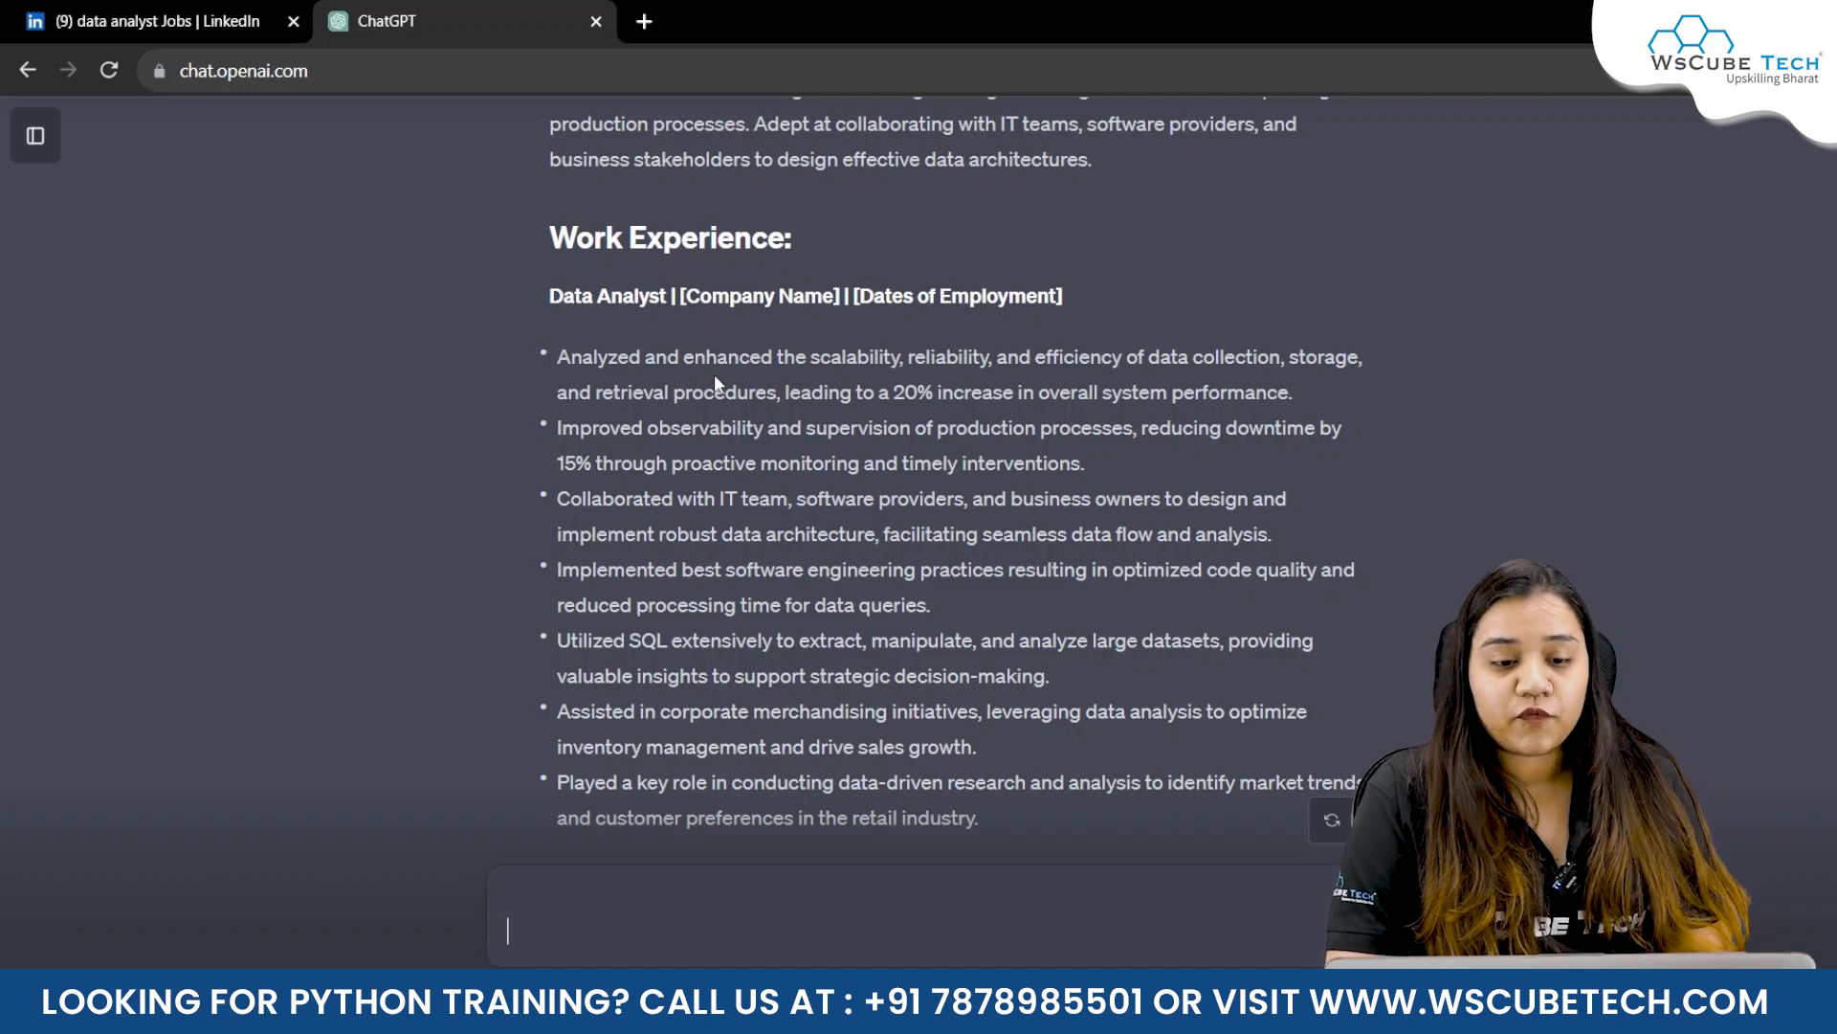
{"action": "scroll", "coordinate": [714, 376], "scroll_direction": "down", "scroll_amount": 13}
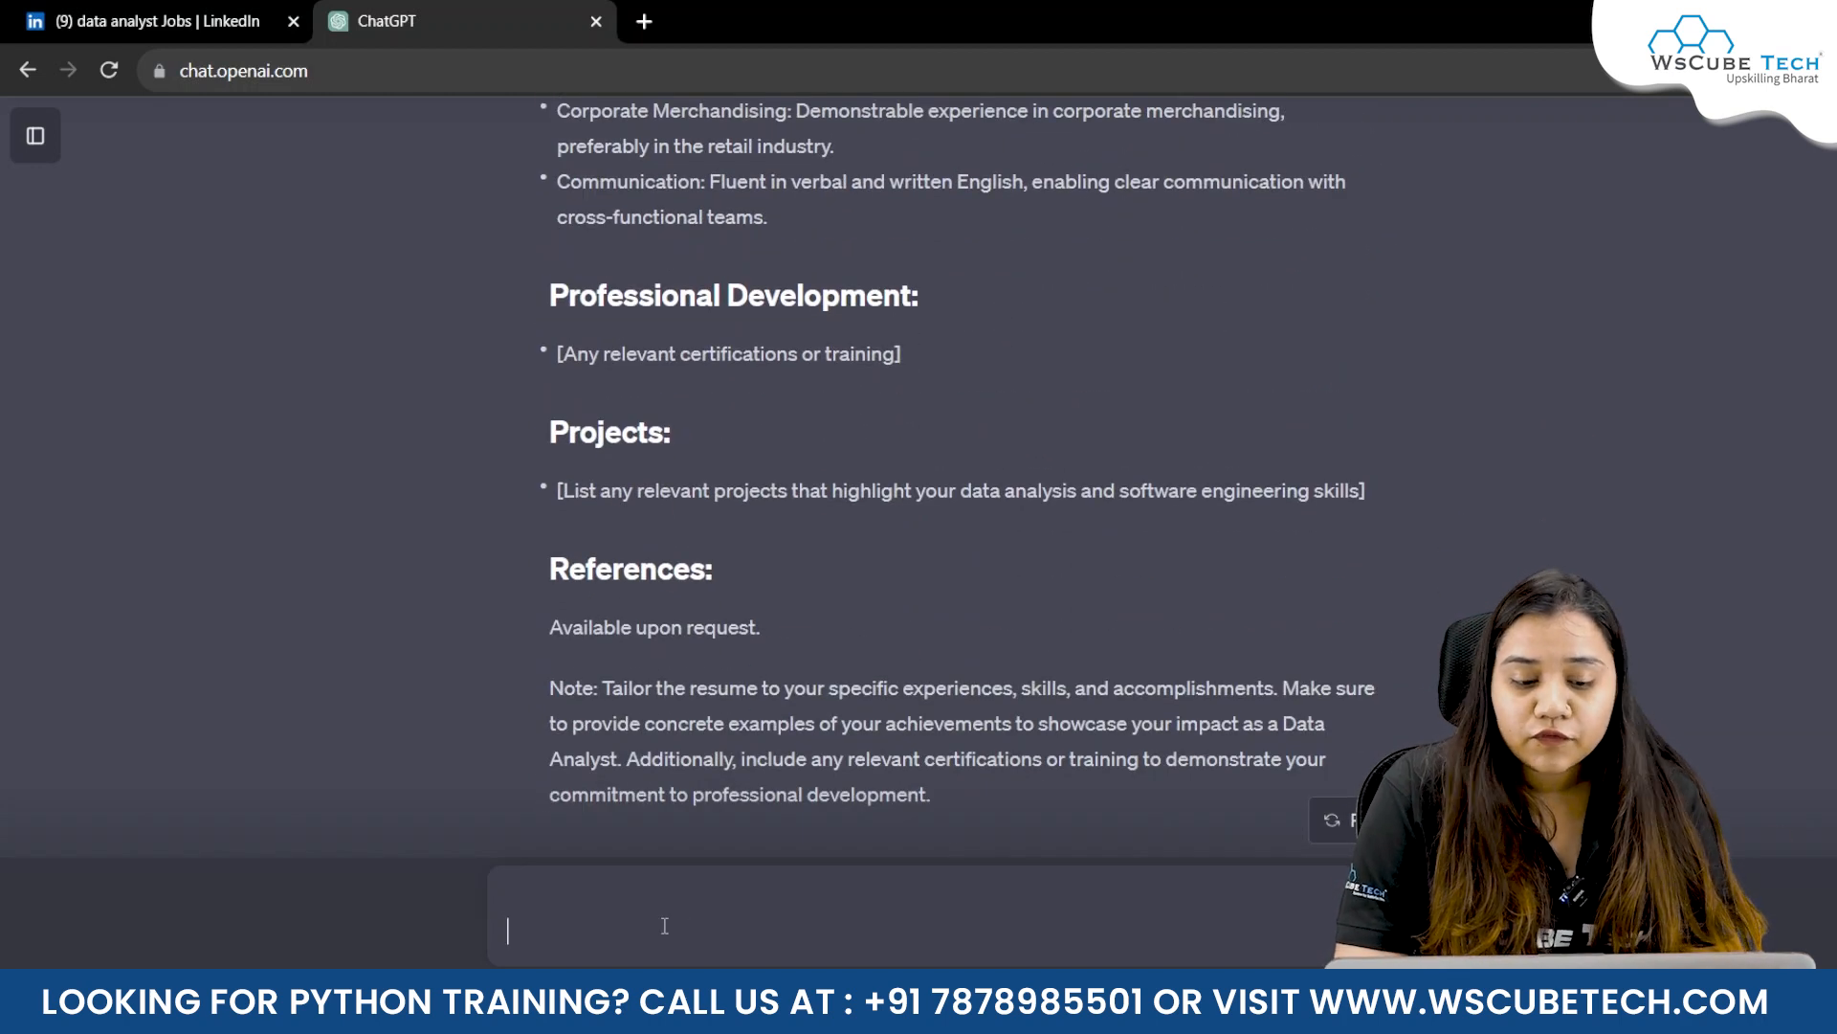
Send the follow-up message "i am a fresher but I Have worked on many projects", rechecking the first resume before submitting it.
{"action": "type", "text": "i am a fr"}
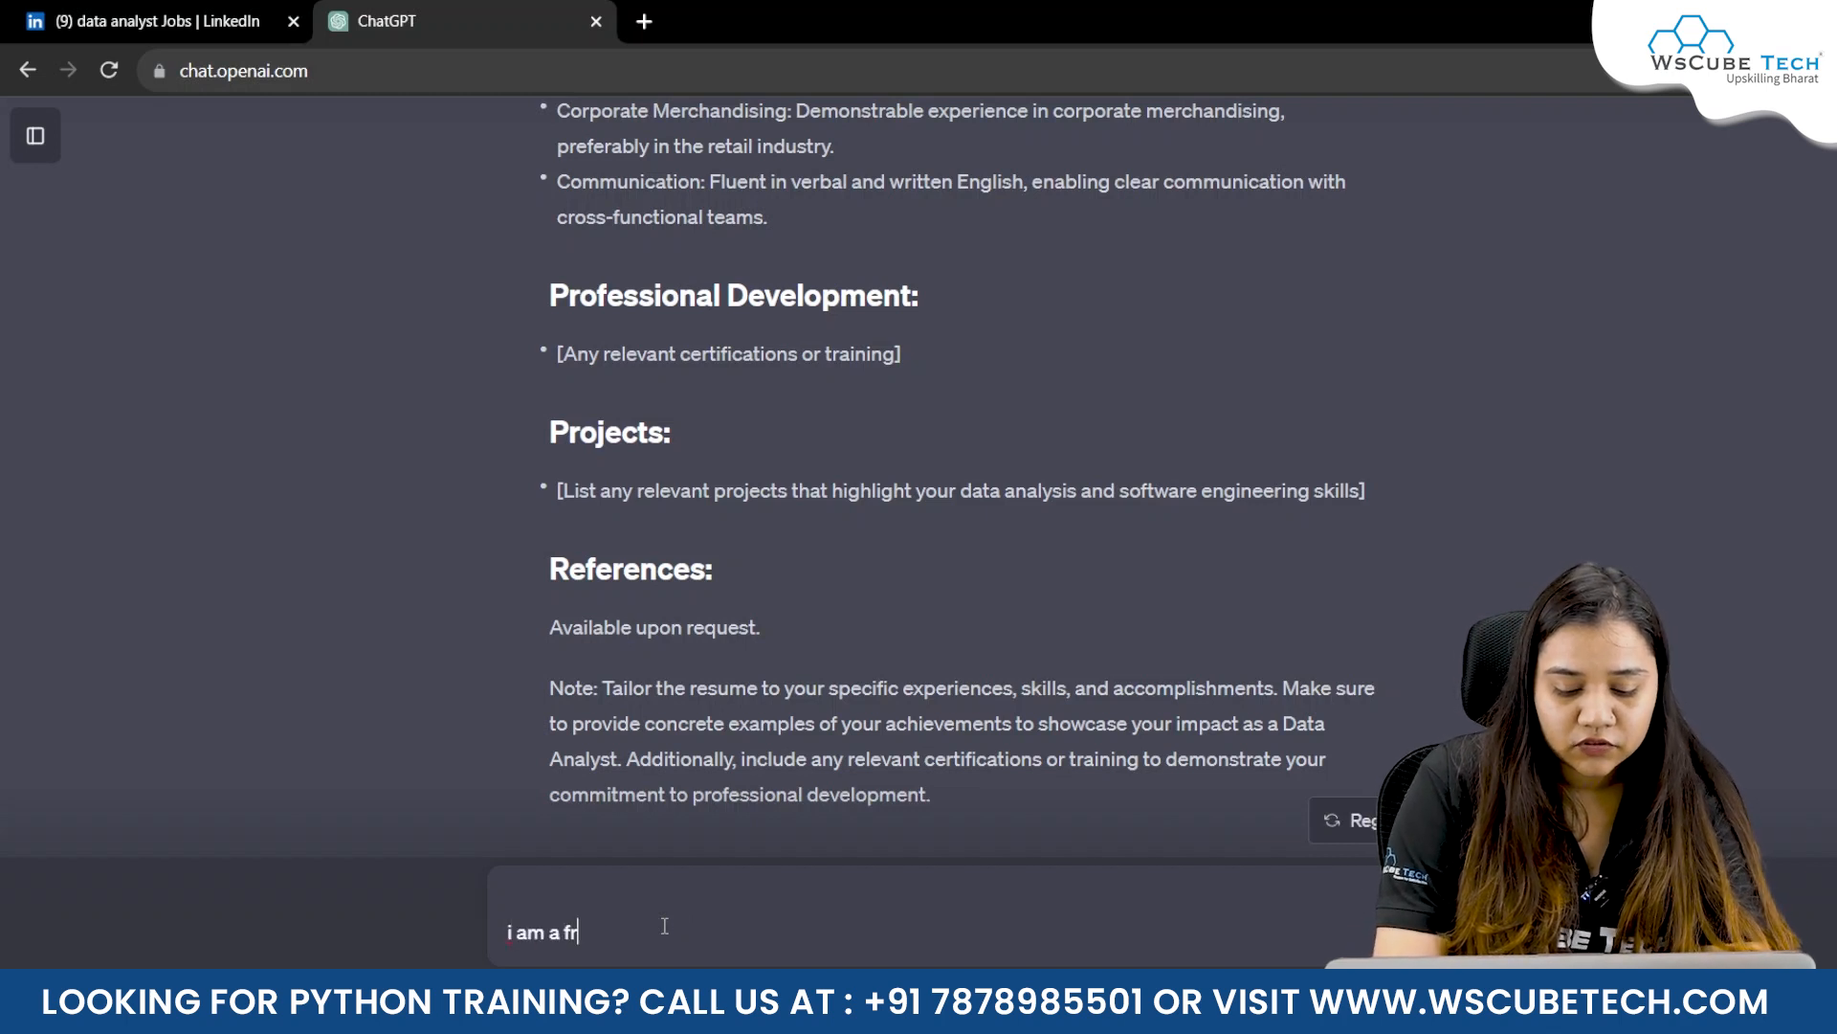
{"action": "type", "text": "esher but I Have "}
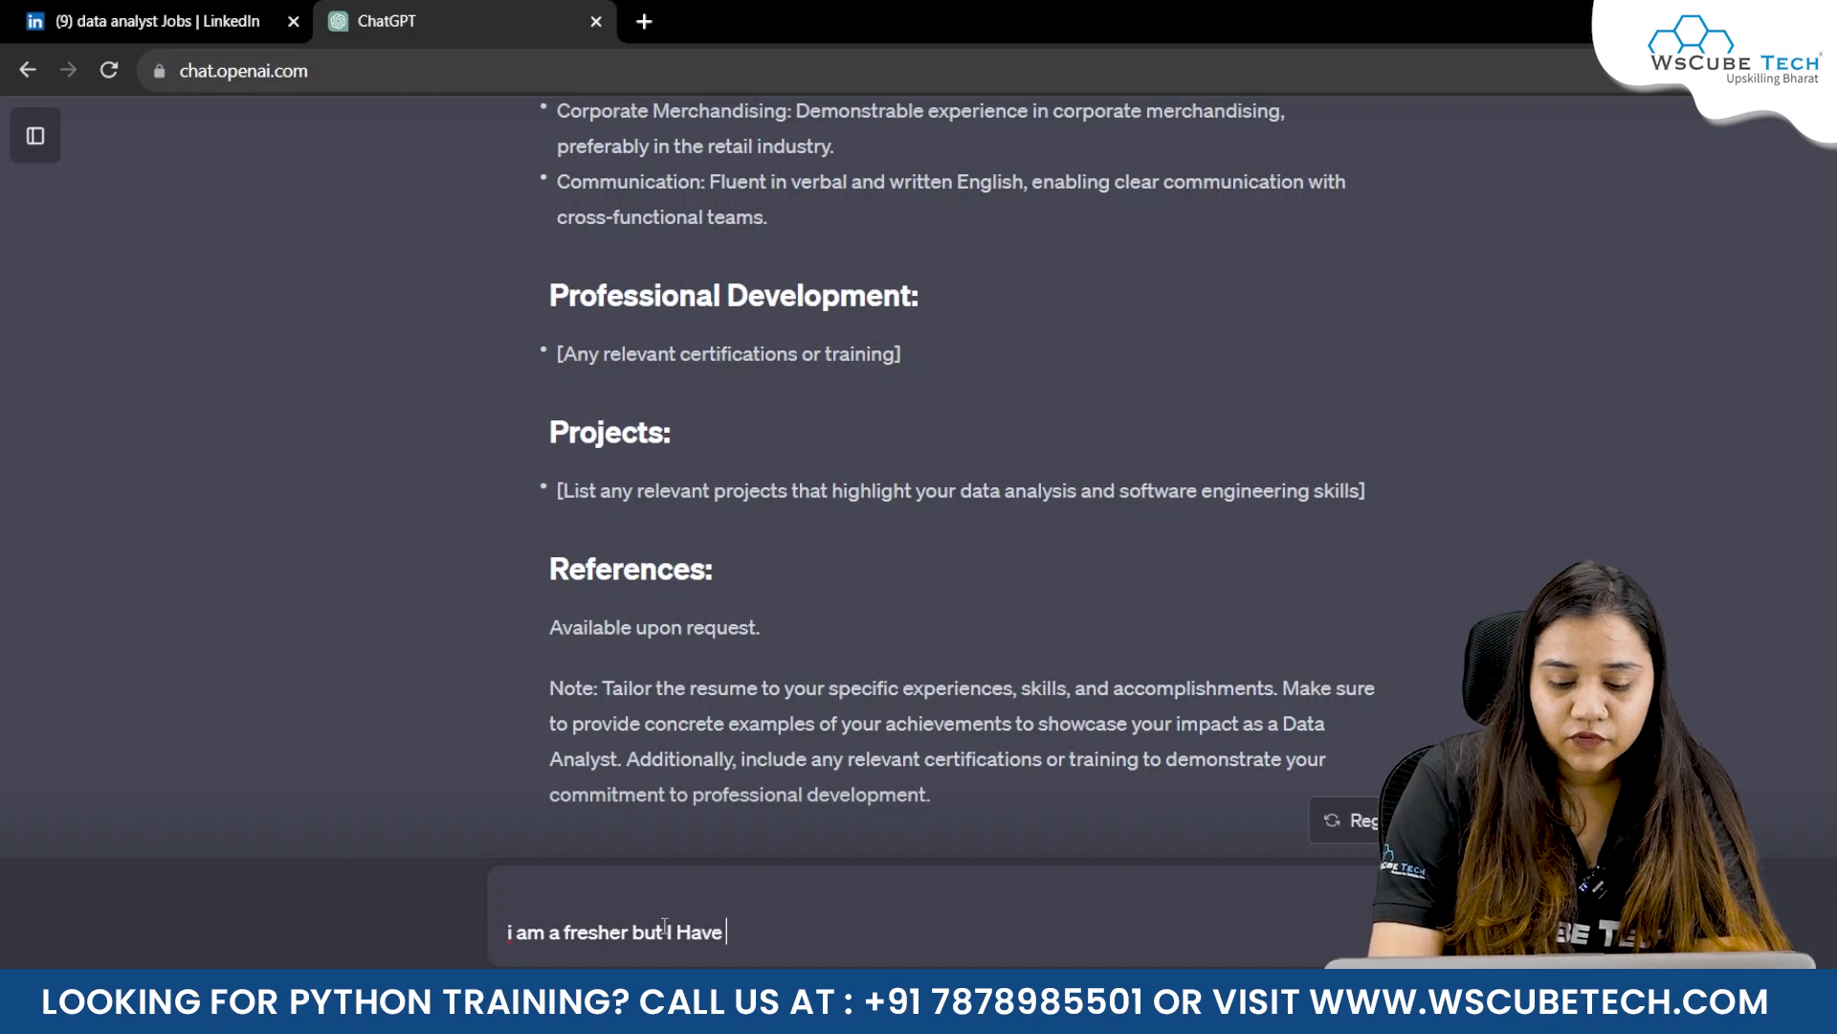
{"action": "type", "text": "worke"}
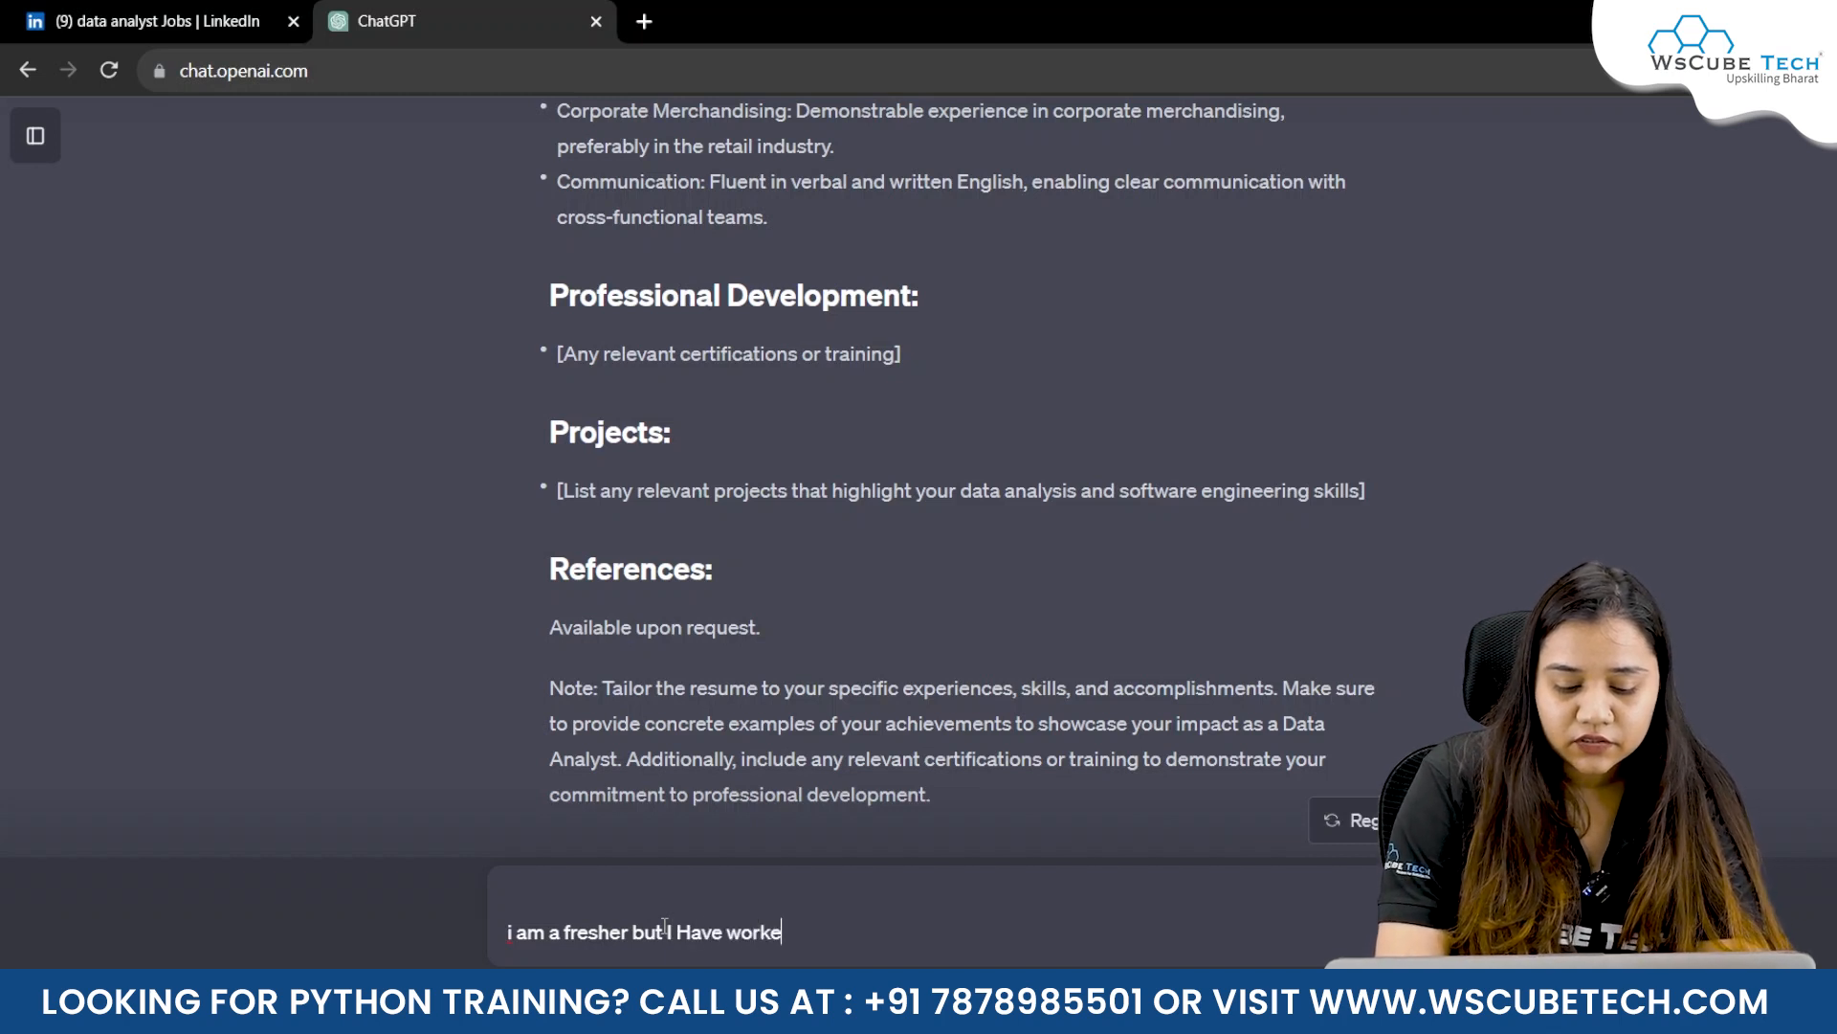
{"action": "type", "text": "d on many "}
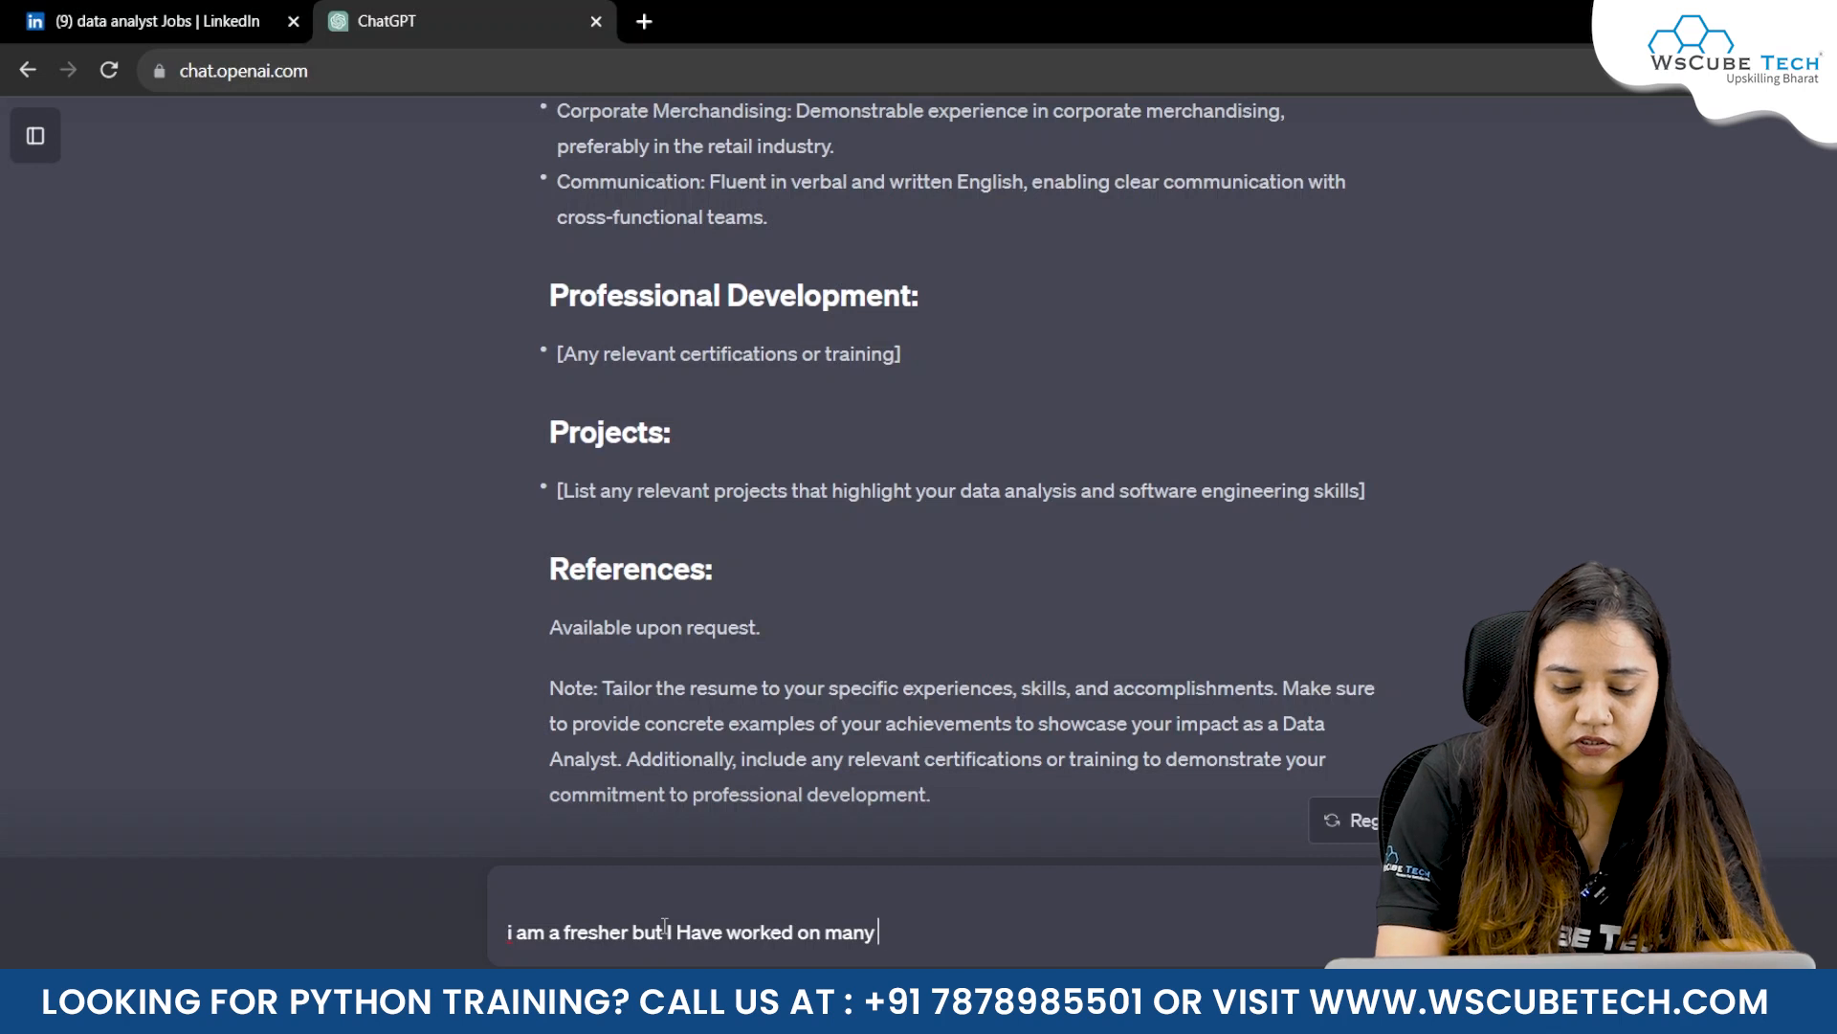
{"action": "type", "text": "projects"}
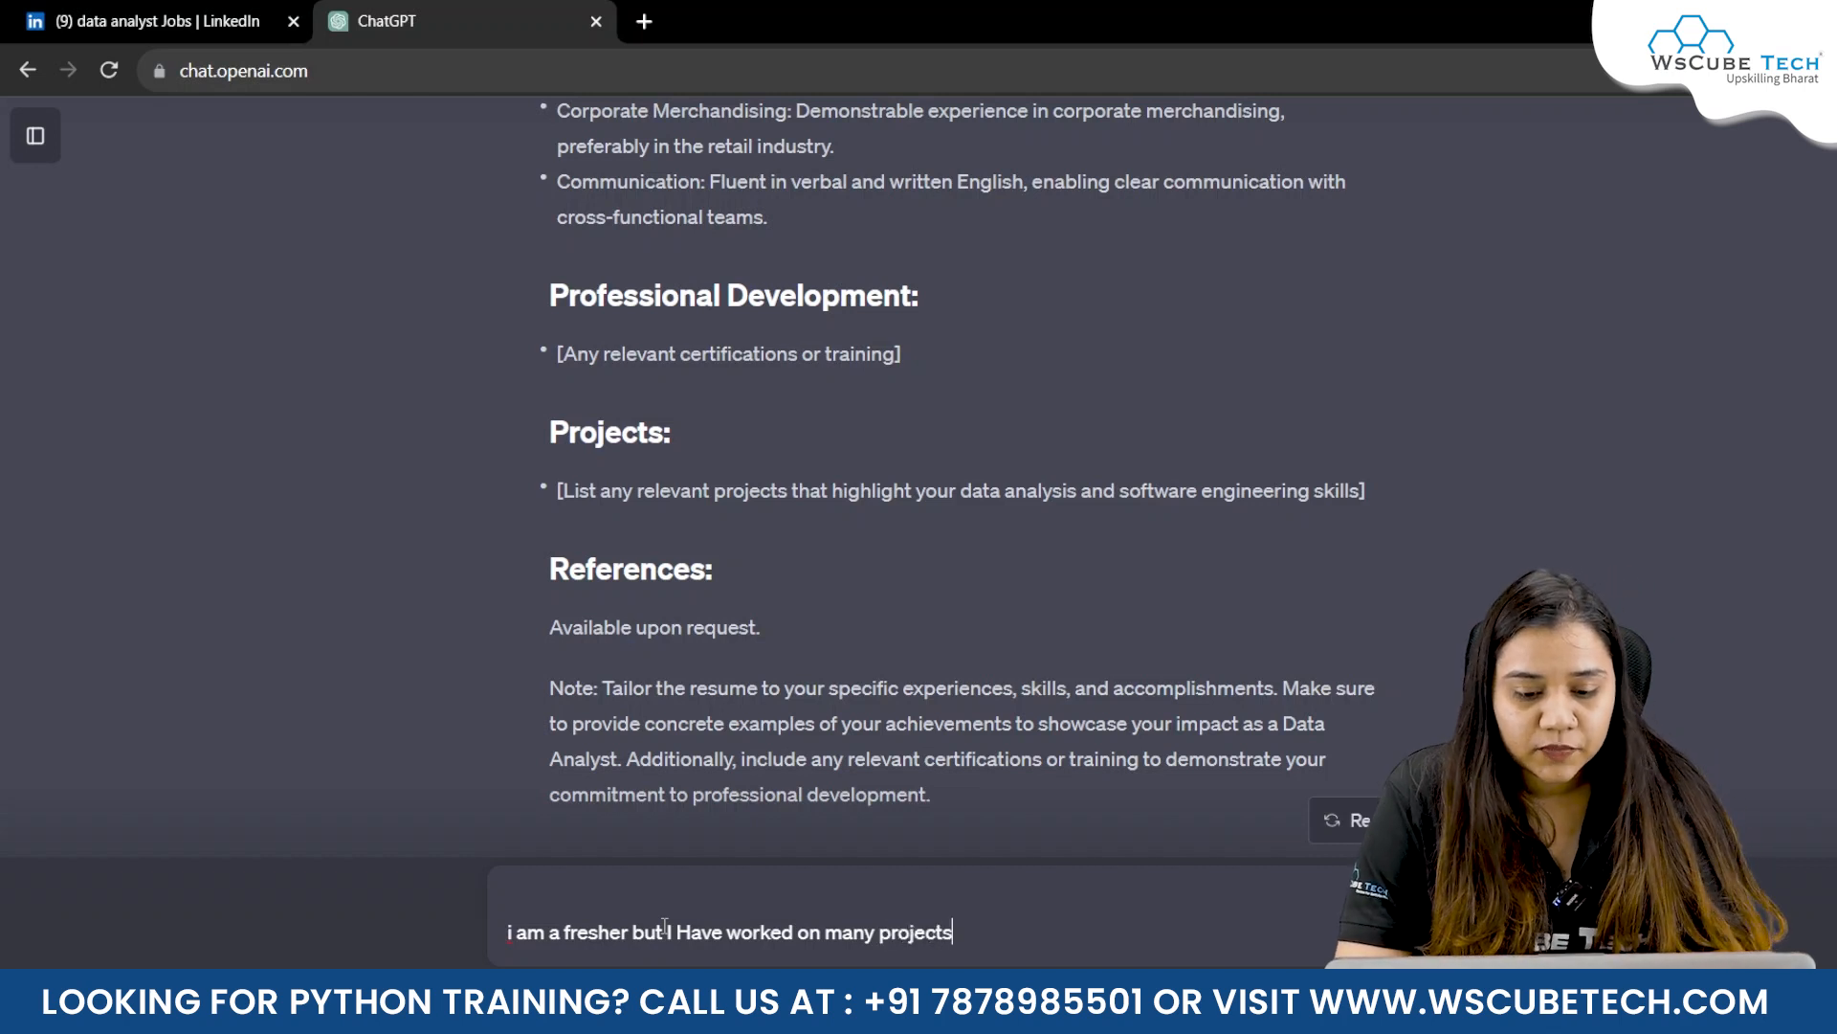
{"action": "scroll", "coordinate": [756, 577], "scroll_direction": "up", "scroll_amount": 20}
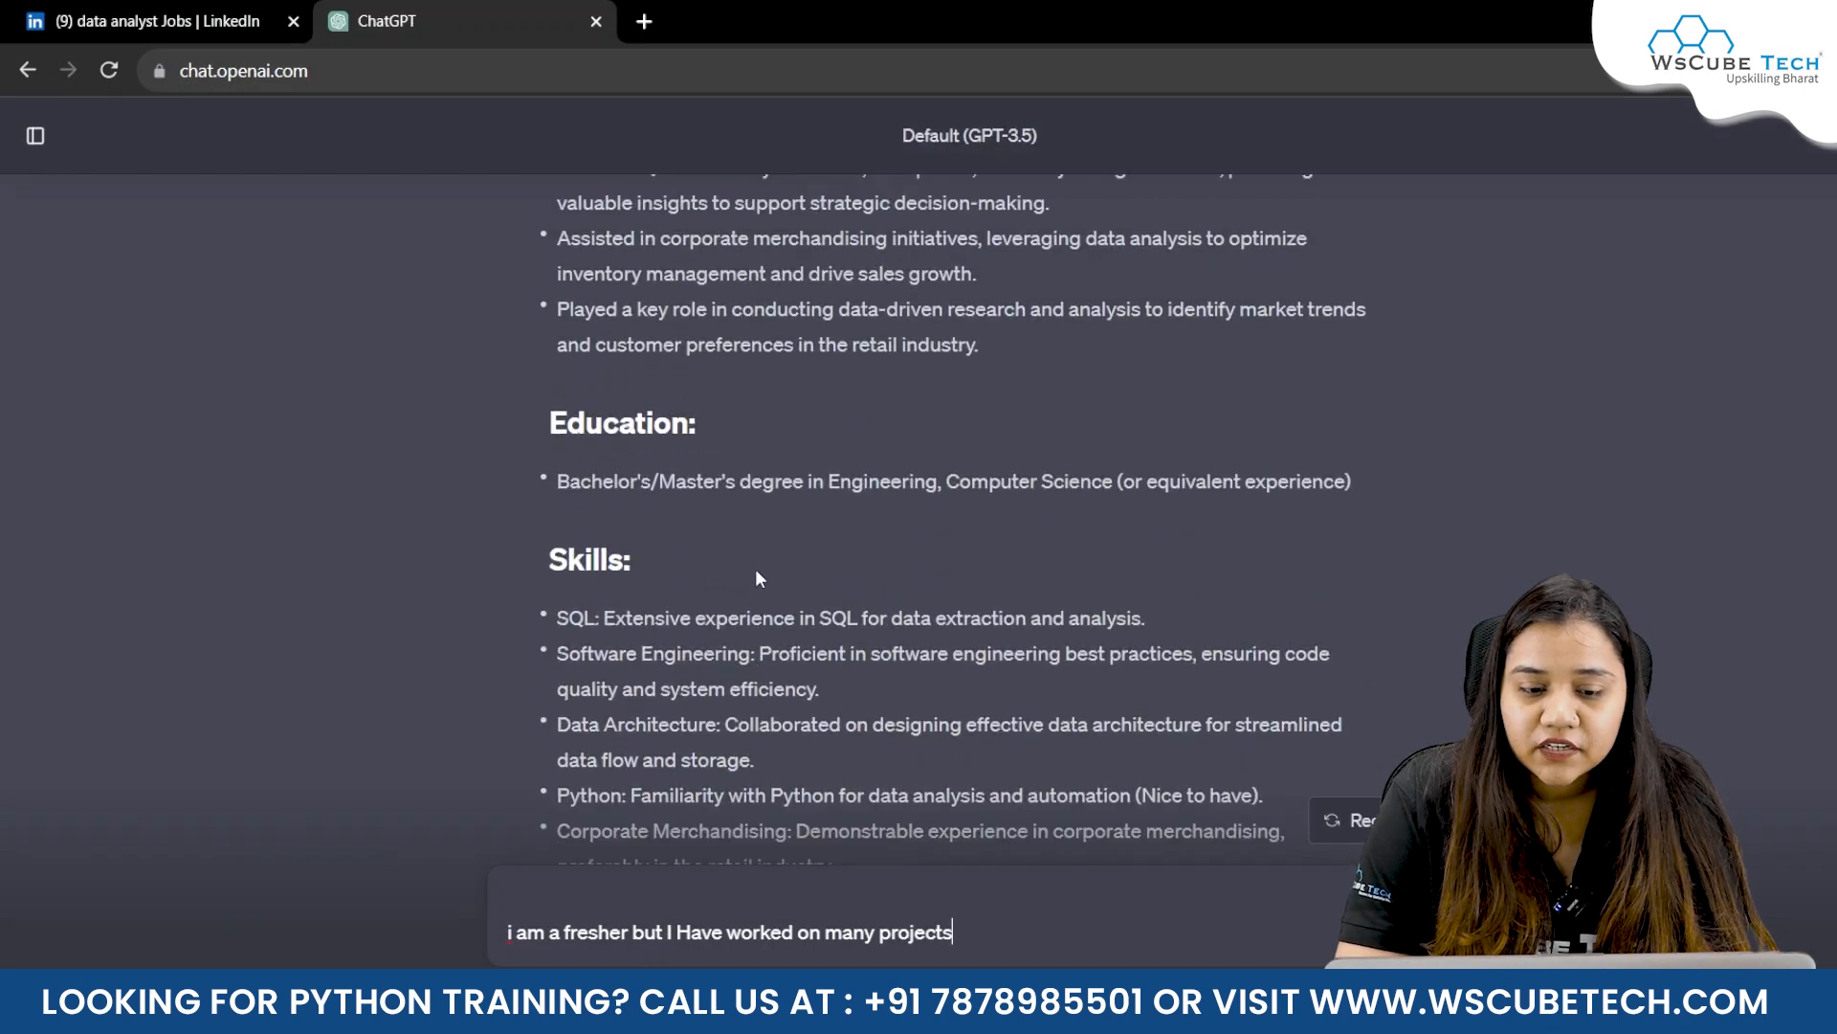
{"action": "scroll", "coordinate": [756, 577], "scroll_direction": "down", "scroll_amount": 3}
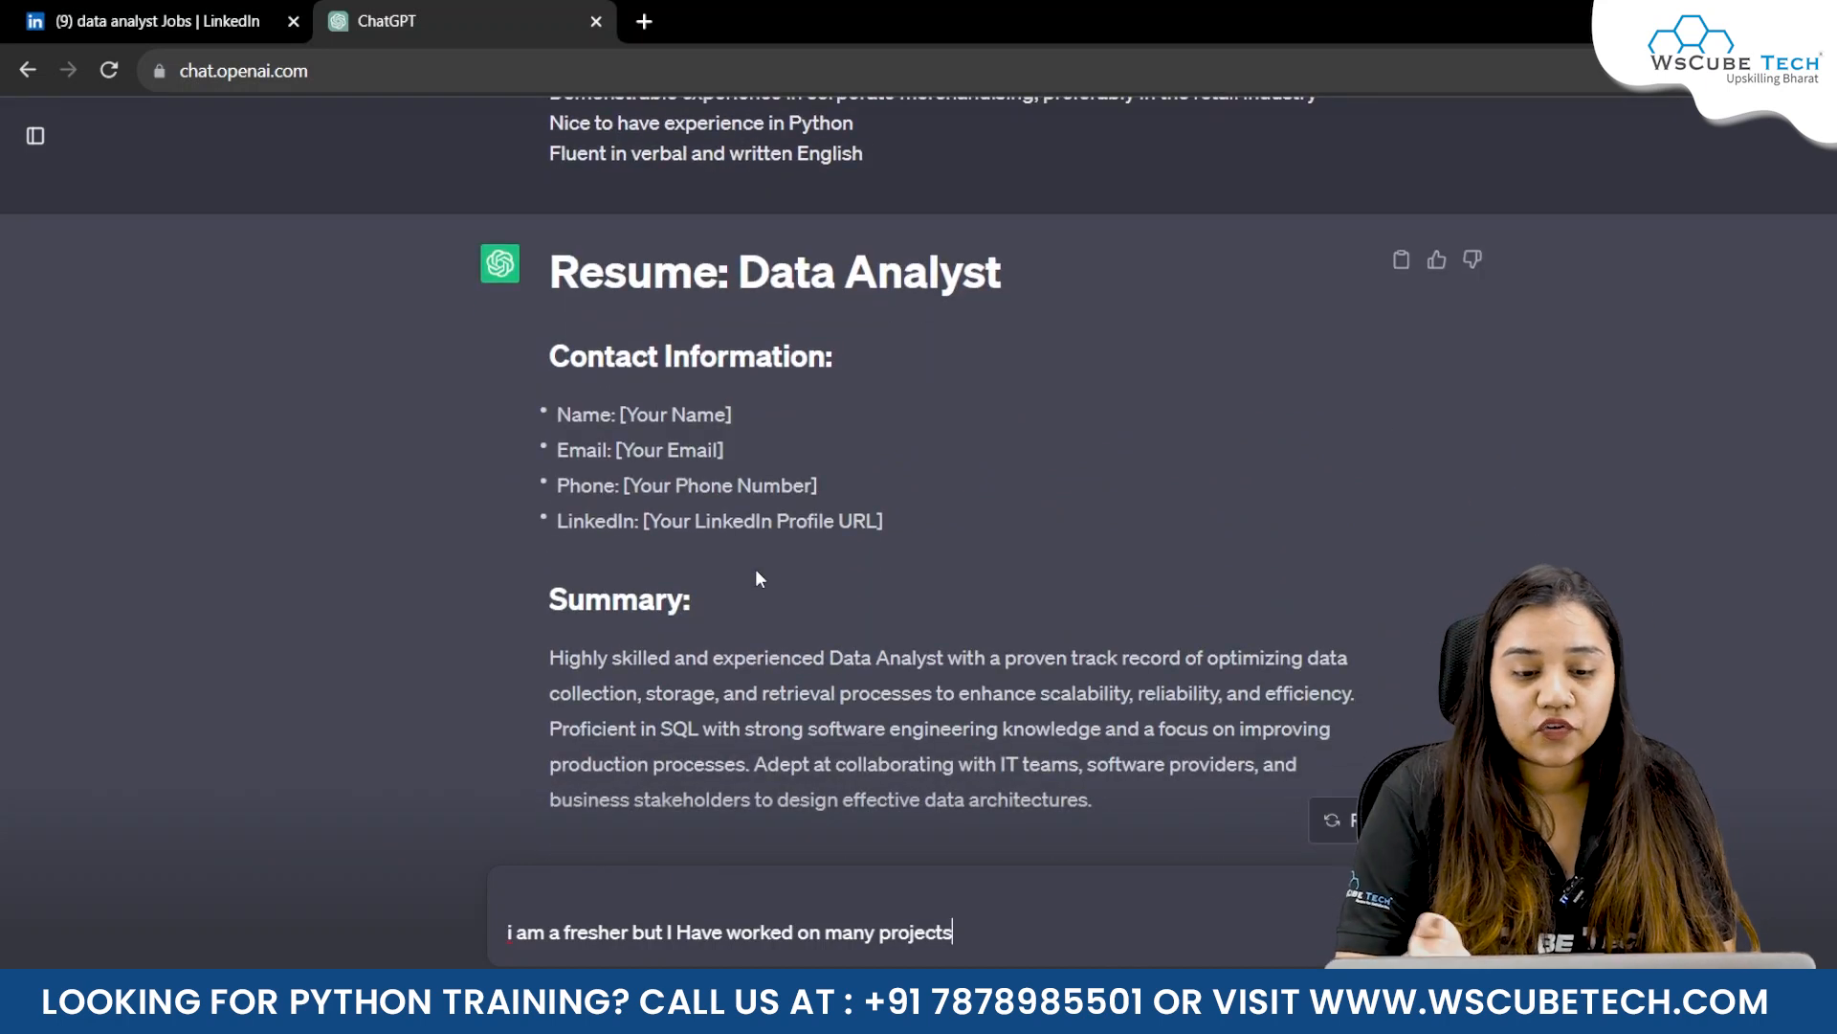
{"action": "scroll", "coordinate": [717, 447], "scroll_direction": "down", "scroll_amount": 1}
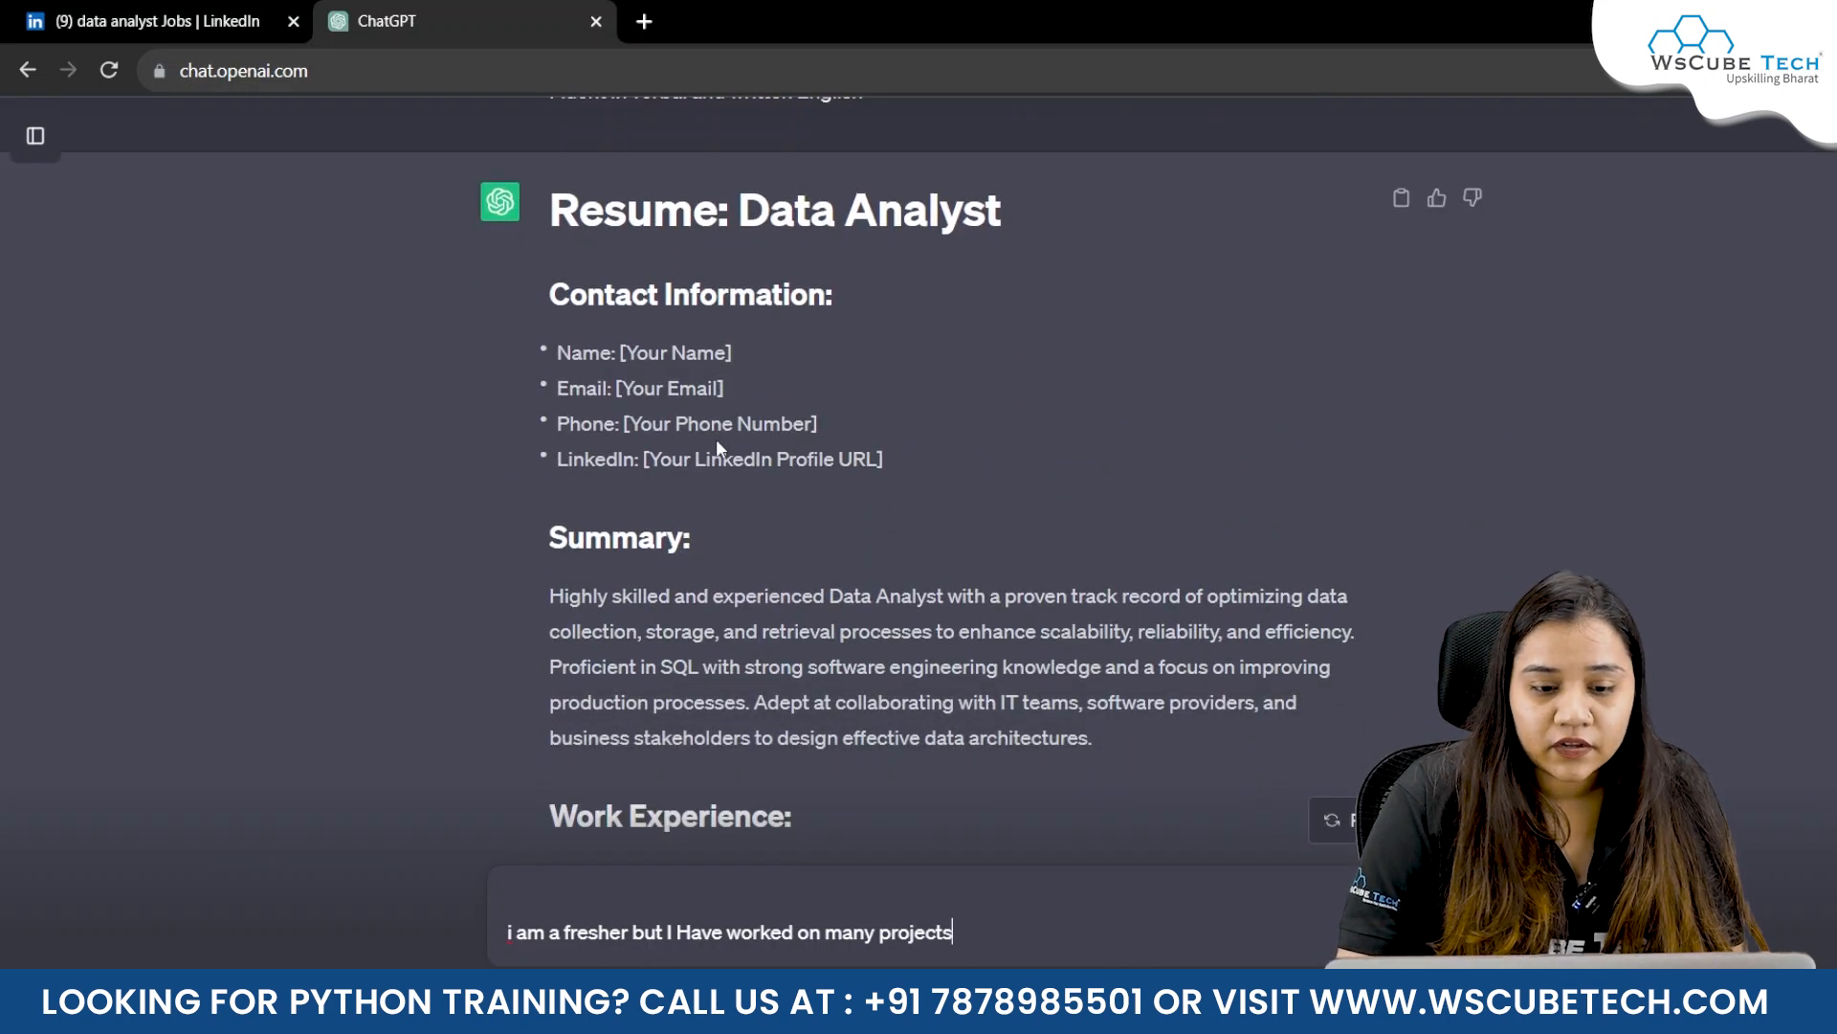
{"action": "scroll", "coordinate": [740, 555], "scroll_direction": "down", "scroll_amount": 4}
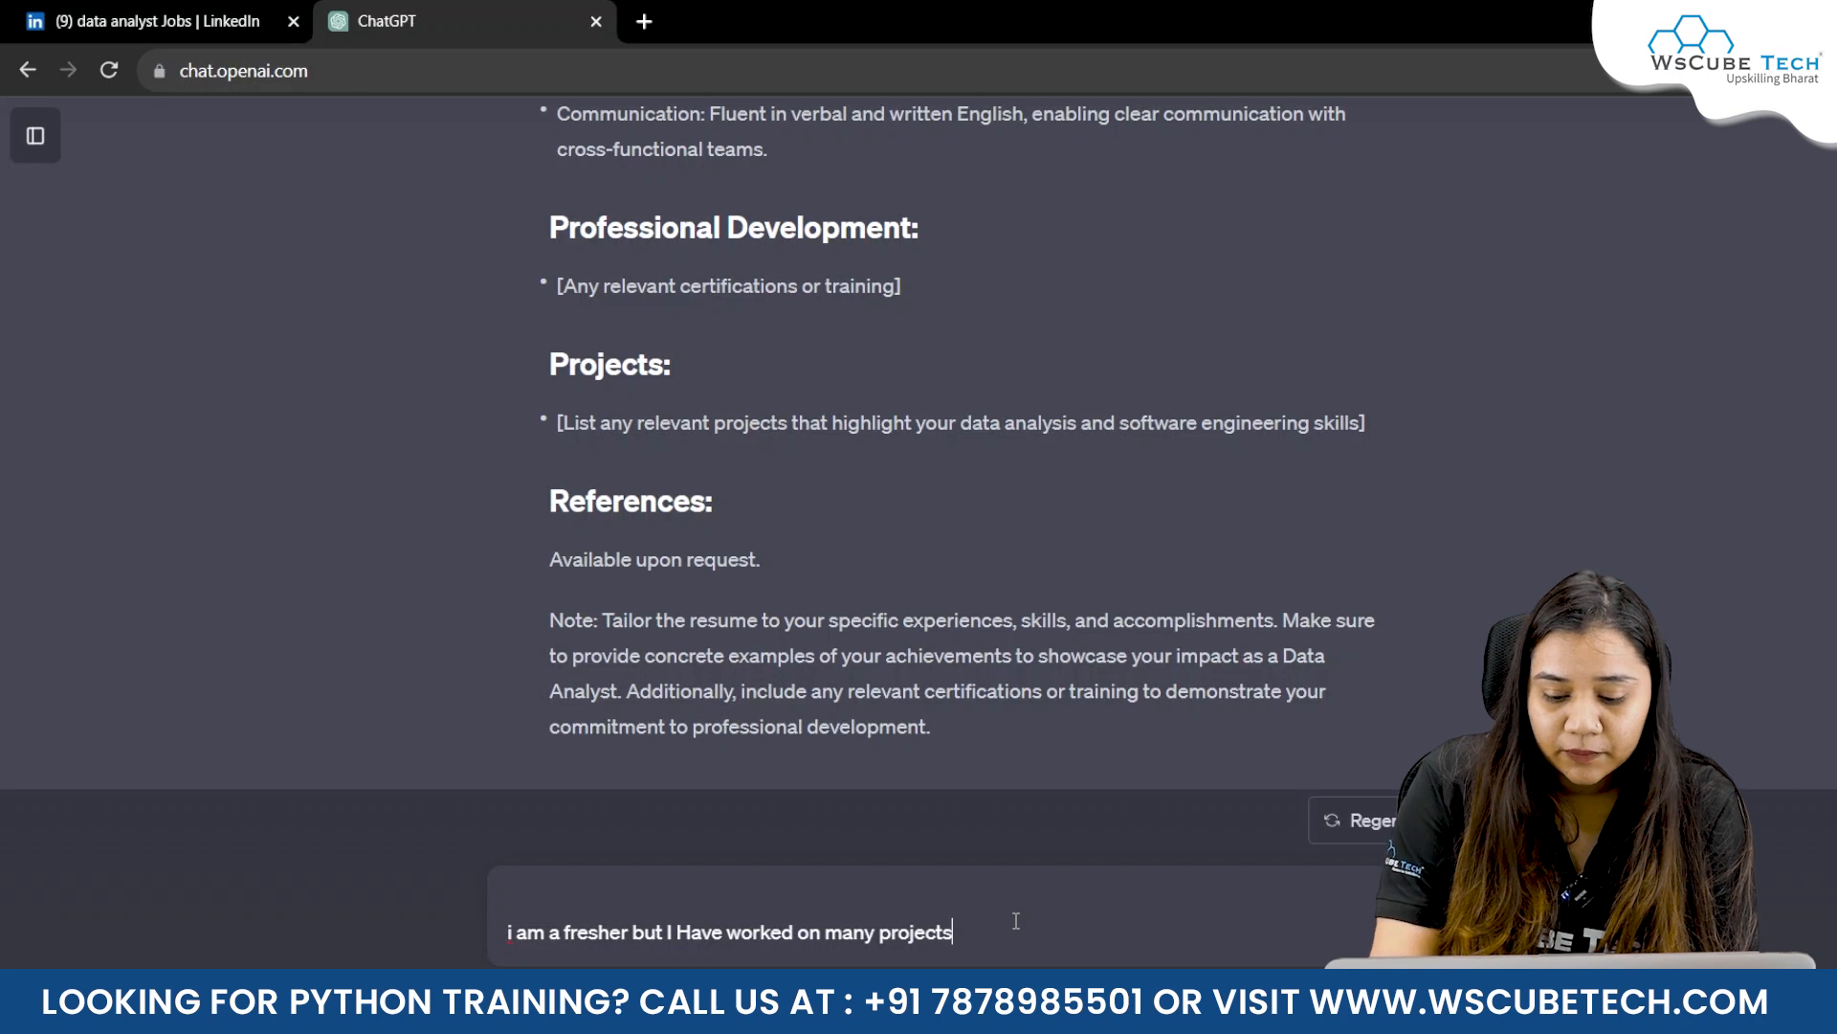
{"action": "key", "text": "Return"}
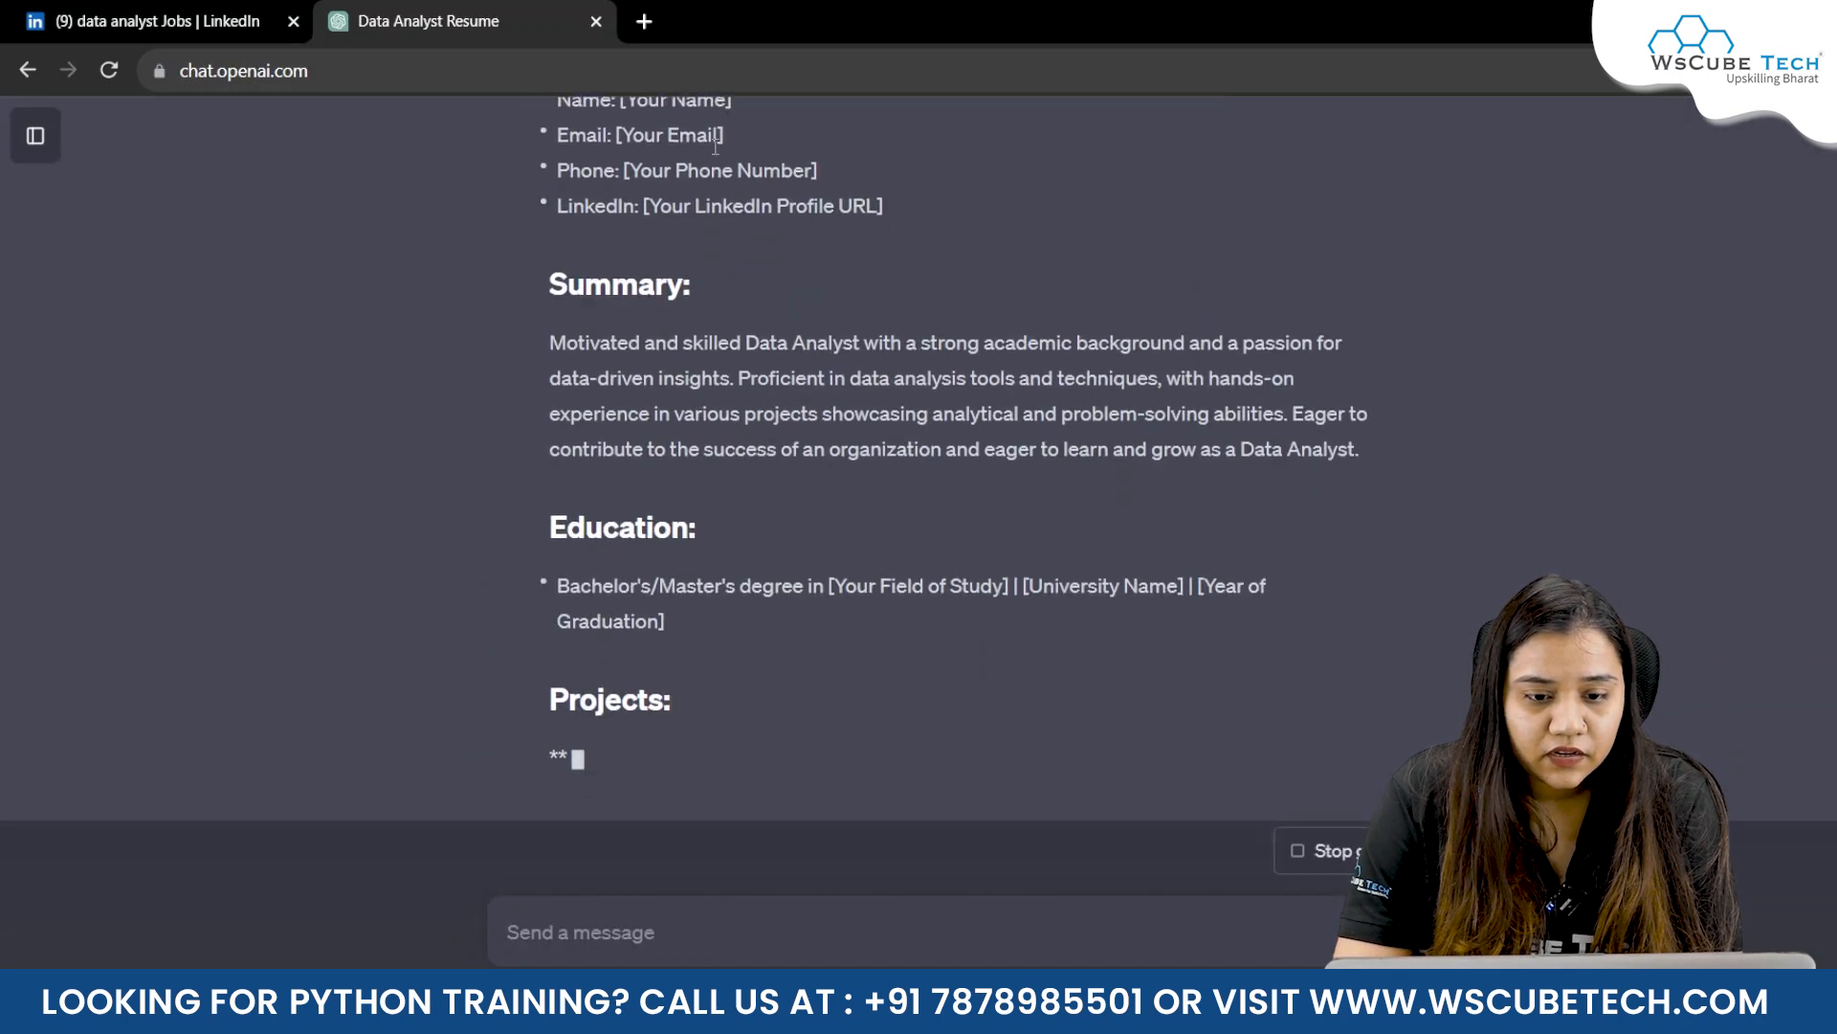
Review the new fresher resume down to its closing note, and compare it with the first resume's summary, work experience and education.
{"action": "scroll", "coordinate": [727, 445], "scroll_direction": "up", "scroll_amount": 10}
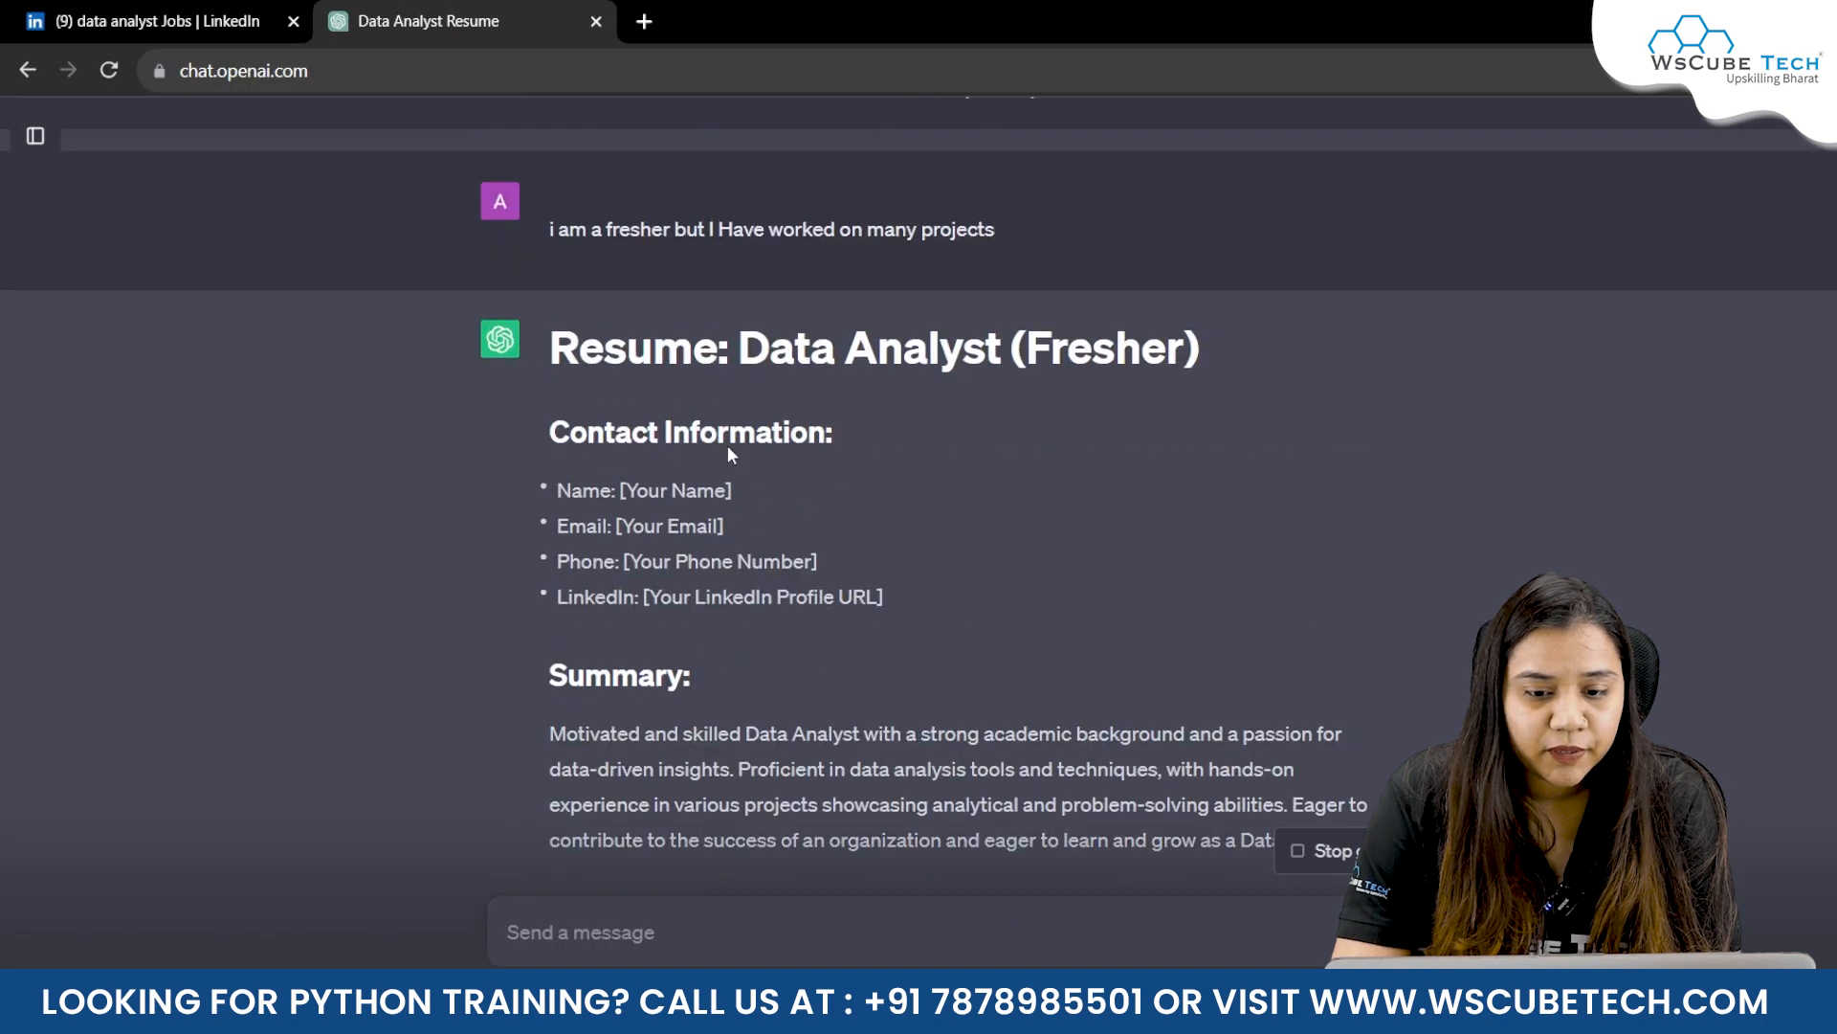
{"action": "scroll", "coordinate": [1014, 629], "scroll_direction": "down", "scroll_amount": 6}
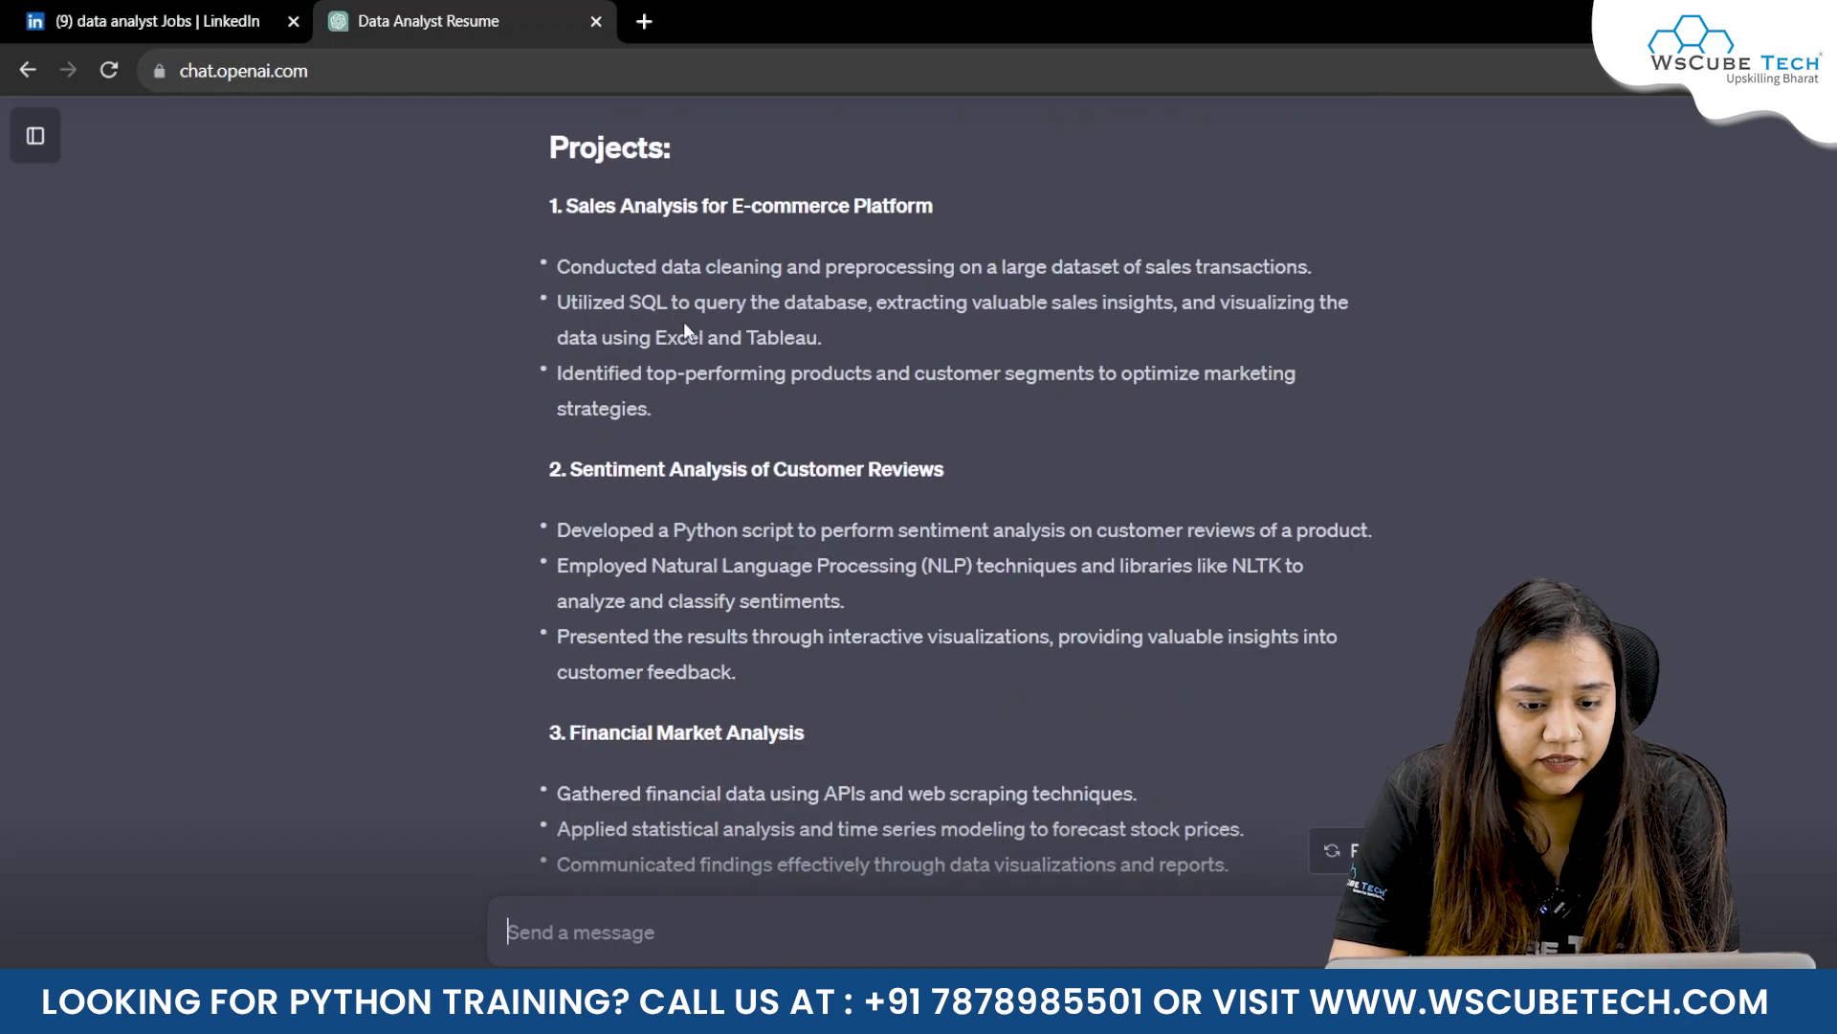
{"action": "scroll", "coordinate": [683, 322], "scroll_direction": "down", "scroll_amount": 15}
{"action": "scroll", "coordinate": [685, 322], "scroll_direction": "down", "scroll_amount": 1}
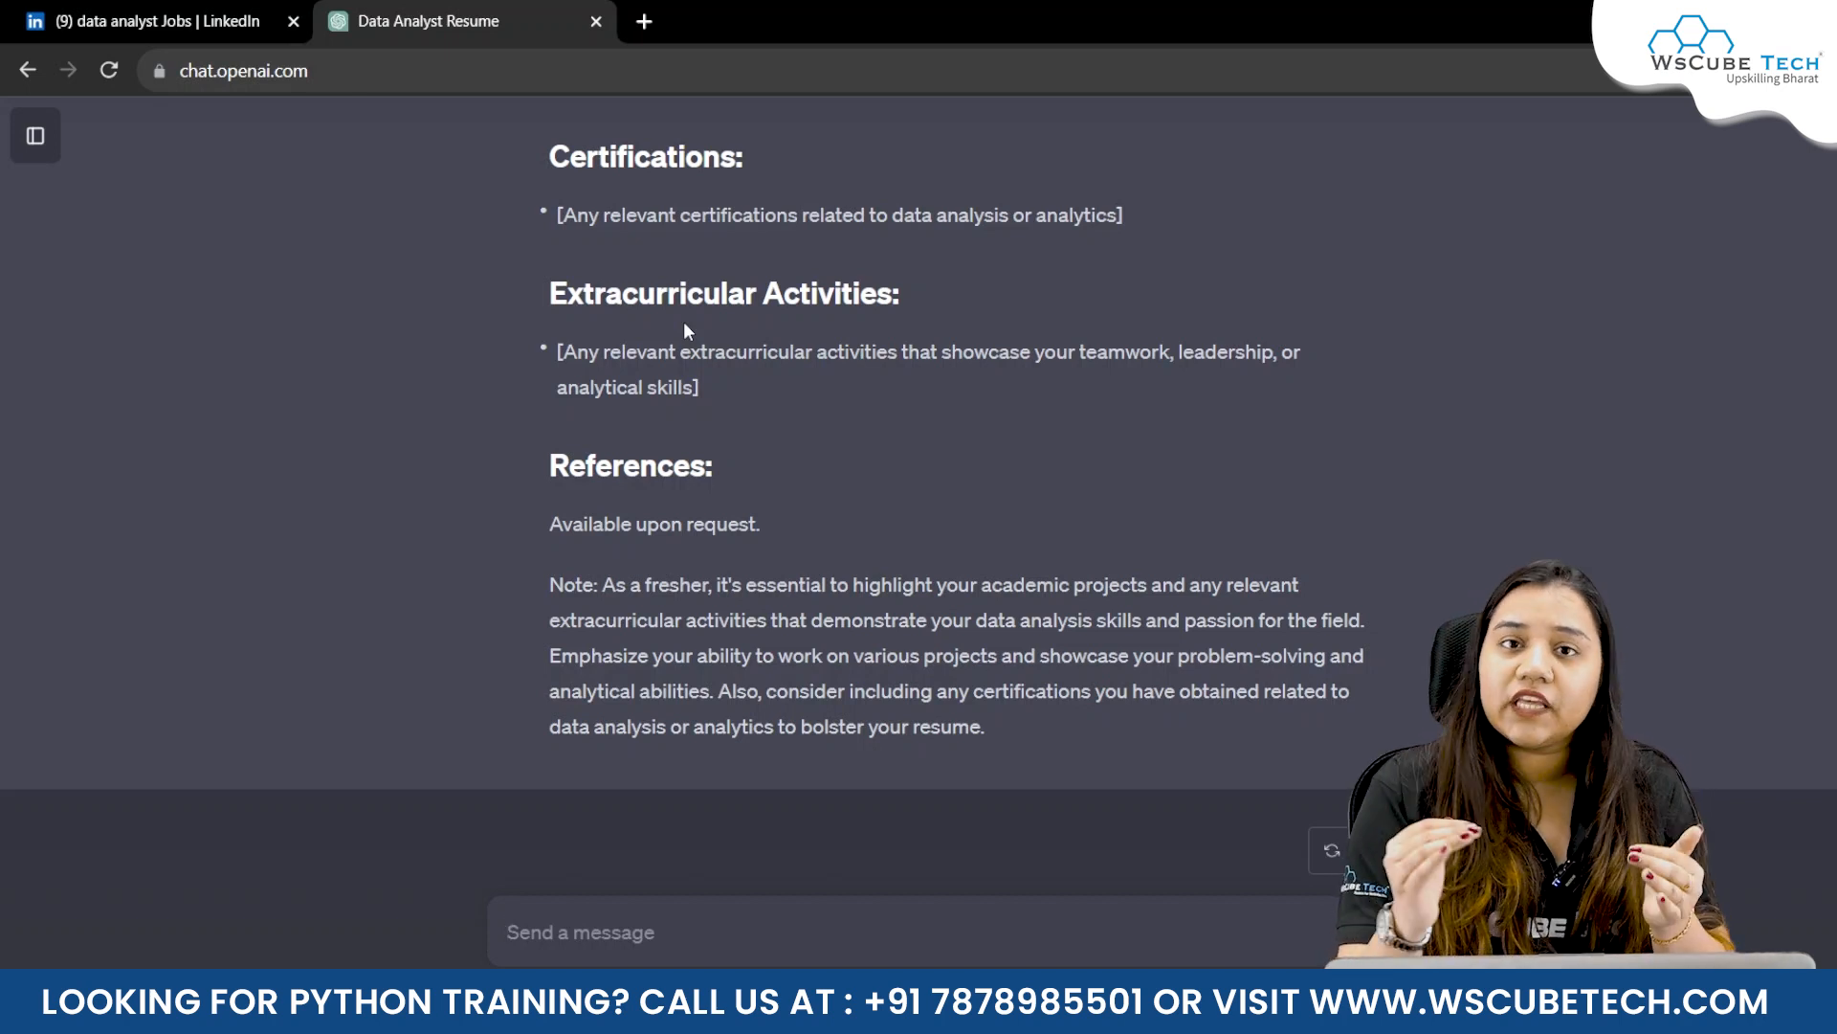
{"action": "scroll", "coordinate": [684, 323], "scroll_direction": "up", "scroll_amount": 10}
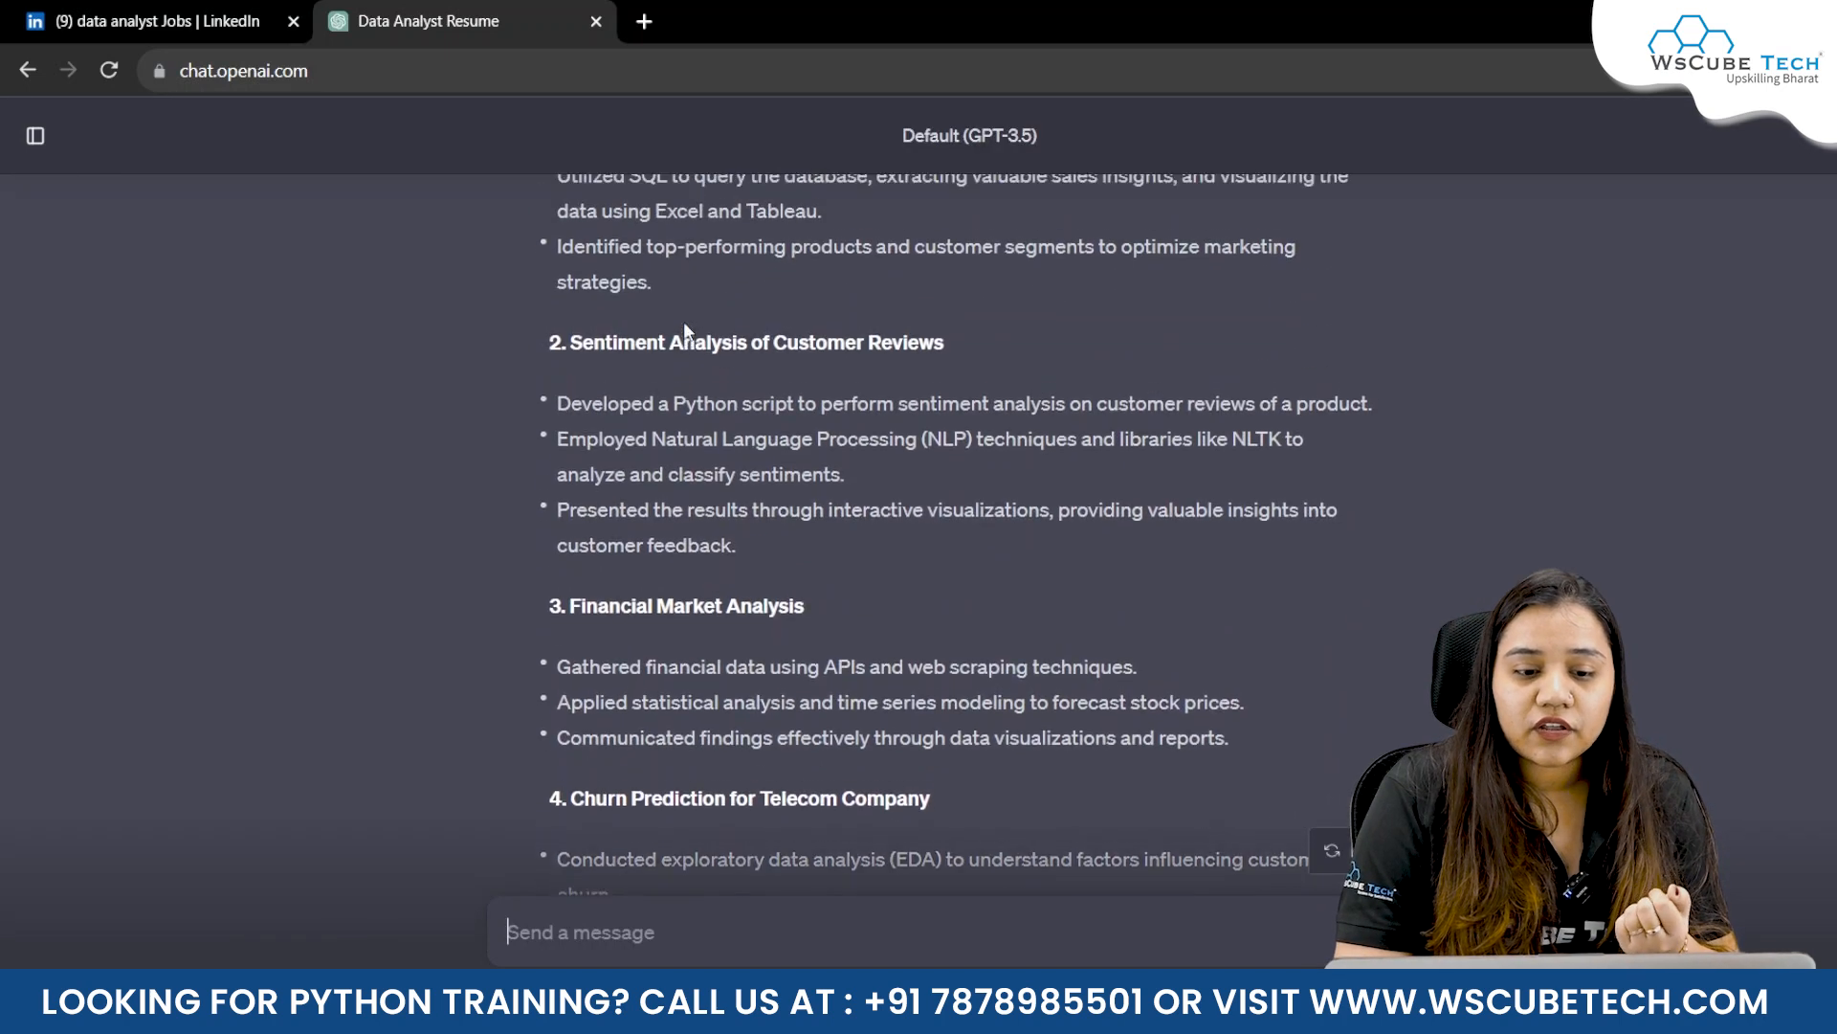
{"action": "scroll", "coordinate": [683, 330], "scroll_direction": "up", "scroll_amount": 15}
{"action": "scroll", "coordinate": [585, 381], "scroll_direction": "up", "scroll_amount": 10}
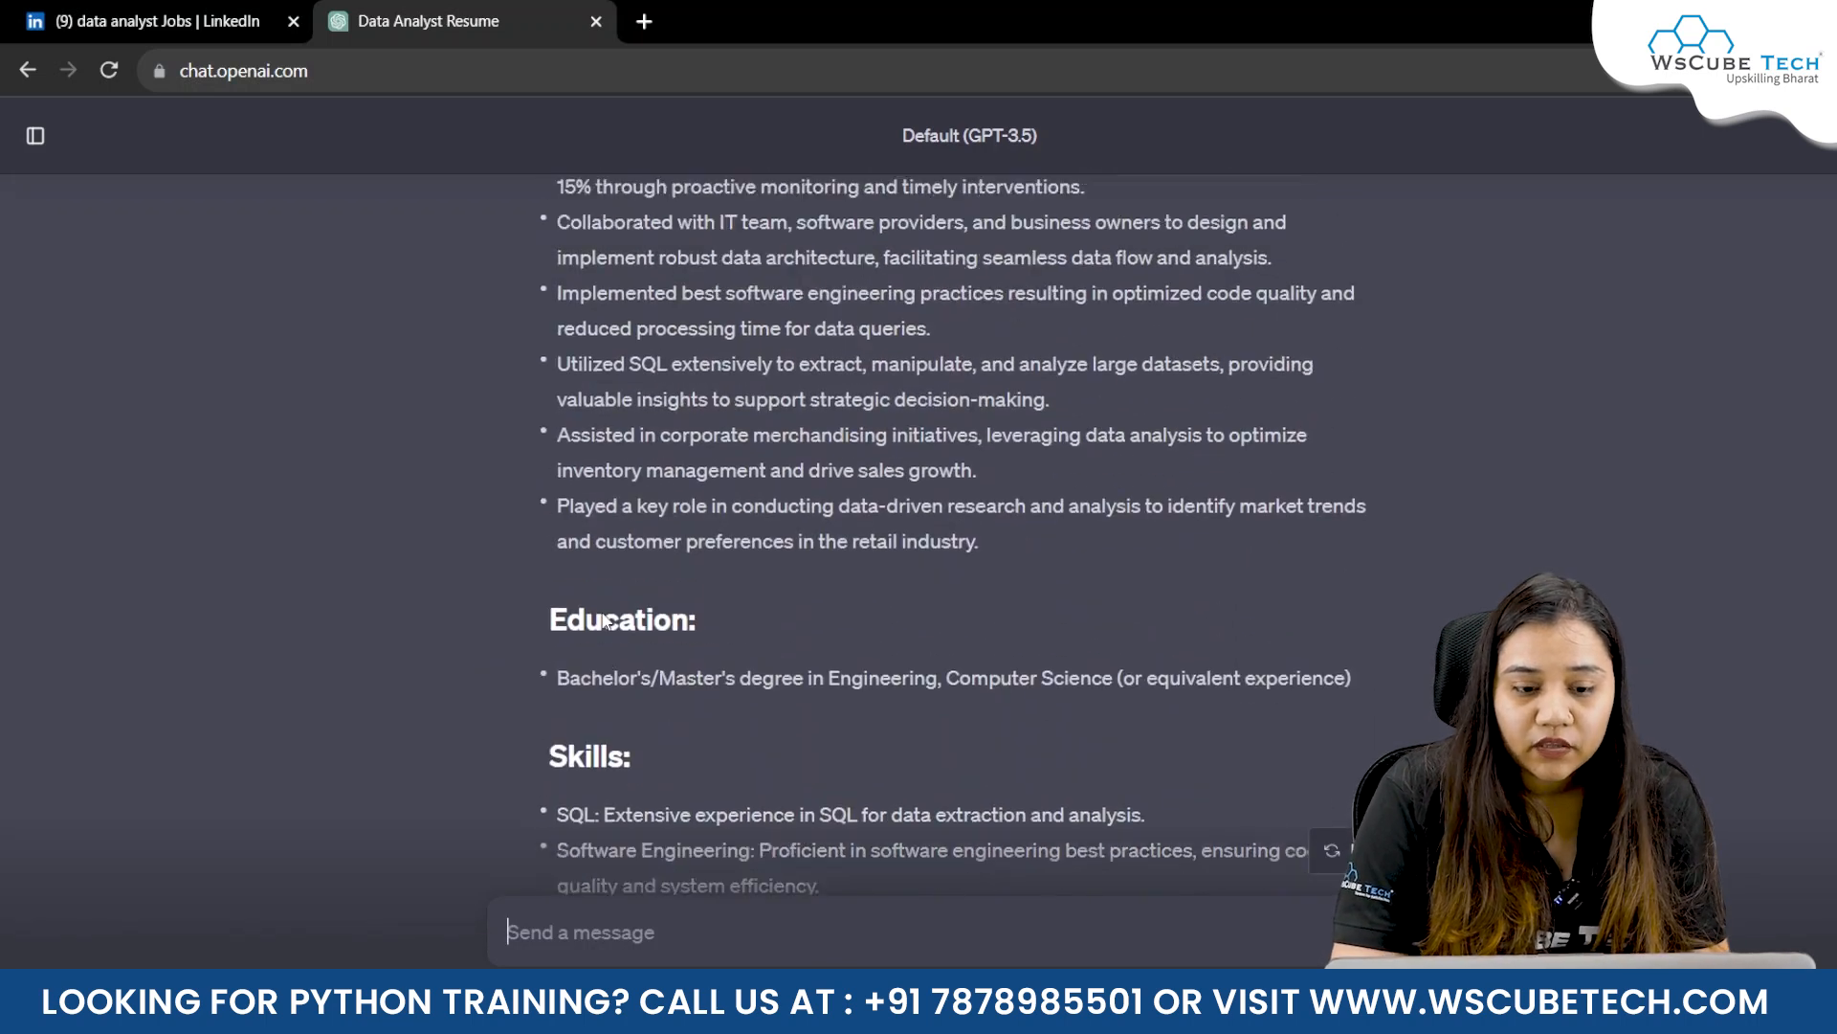
{"action": "scroll", "coordinate": [605, 622], "scroll_direction": "up", "scroll_amount": 4}
{"action": "scroll", "coordinate": [693, 681], "scroll_direction": "up", "scroll_amount": 3}
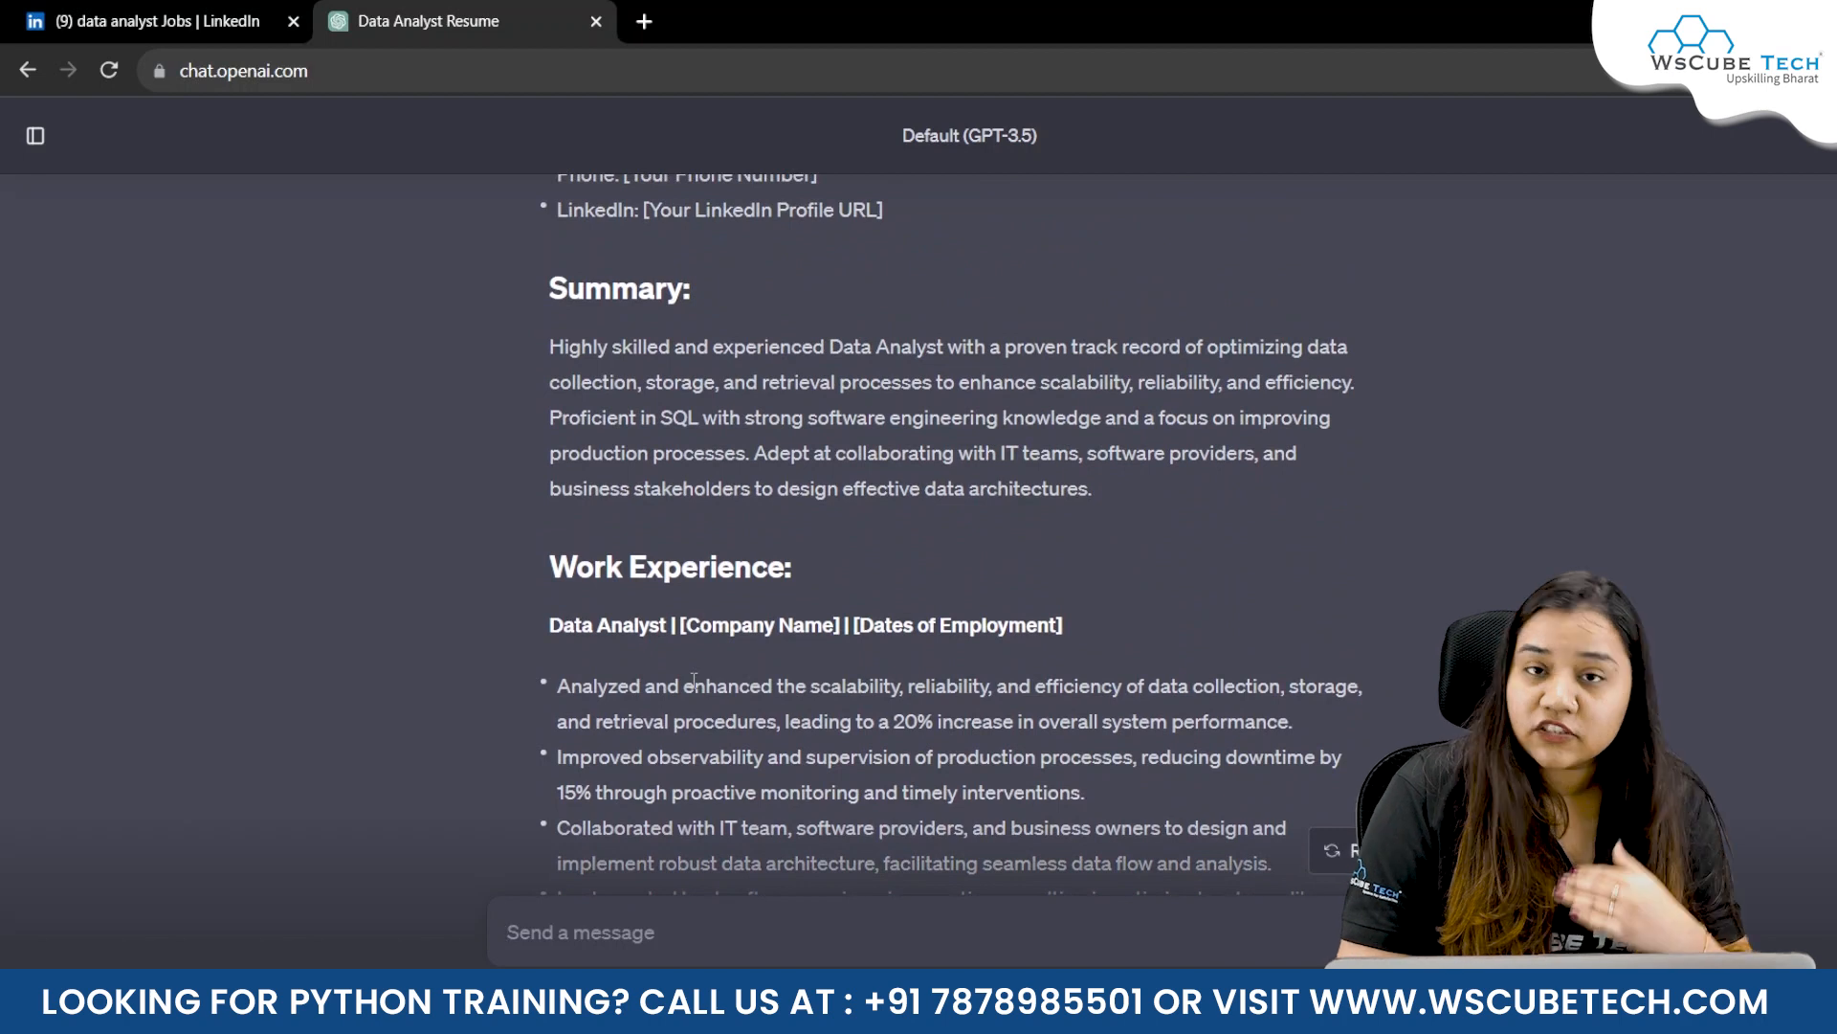
Examine the fresher resume's summary, education, listed projects and skills sections.
{"action": "scroll", "coordinate": [693, 681], "scroll_direction": "down", "scroll_amount": 15}
{"action": "scroll", "coordinate": [694, 681], "scroll_direction": "down", "scroll_amount": 10}
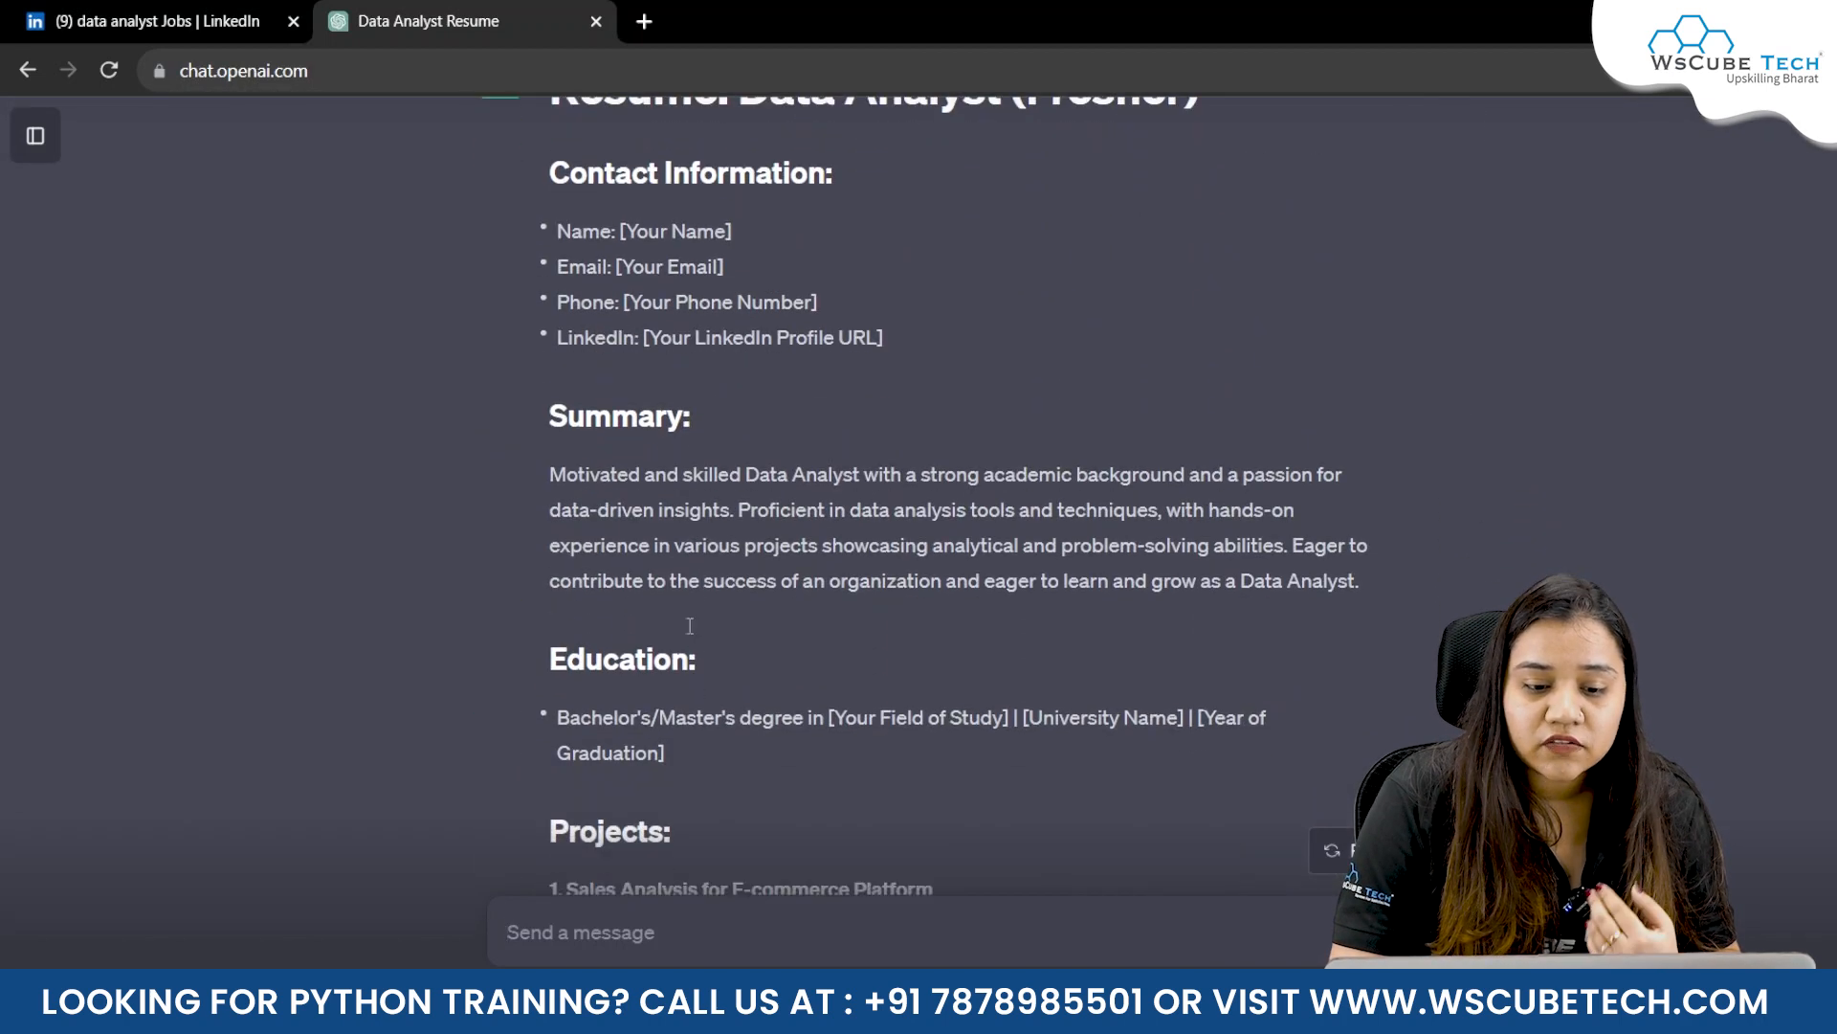
{"action": "scroll", "coordinate": [687, 628], "scroll_direction": "up", "scroll_amount": 1}
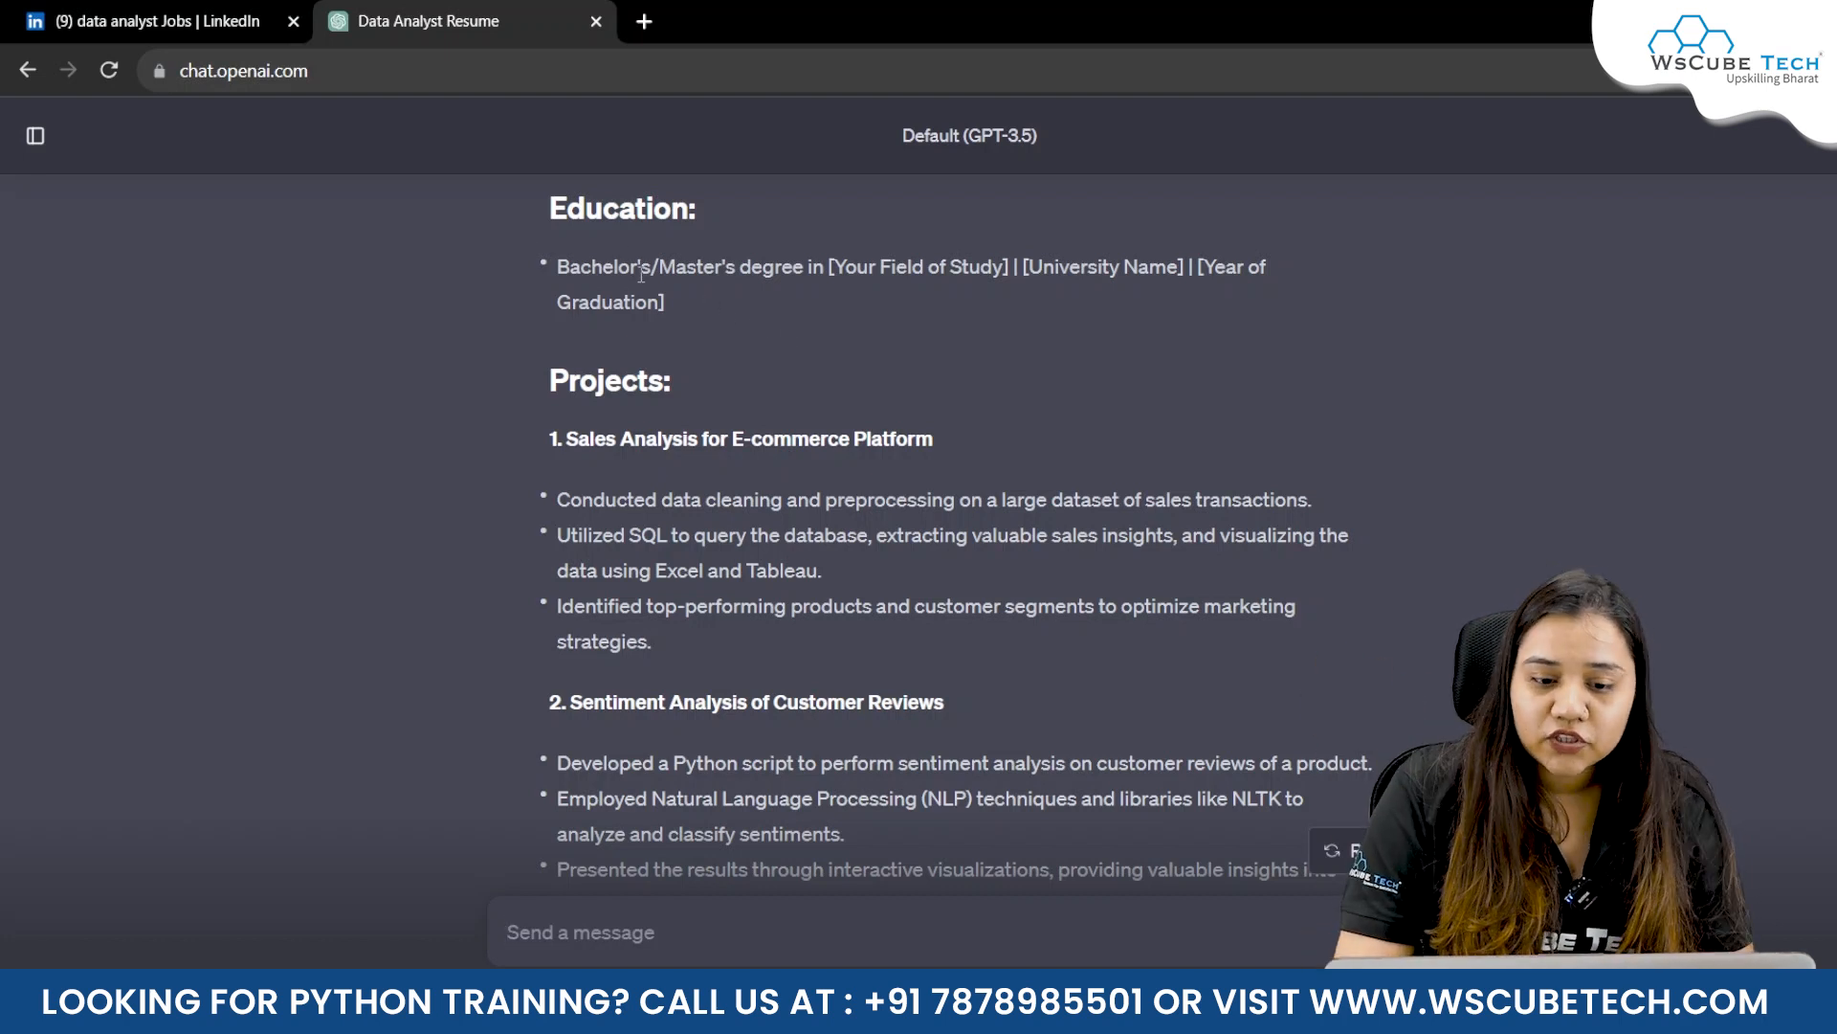
{"action": "scroll", "coordinate": [641, 278], "scroll_direction": "down", "scroll_amount": 2}
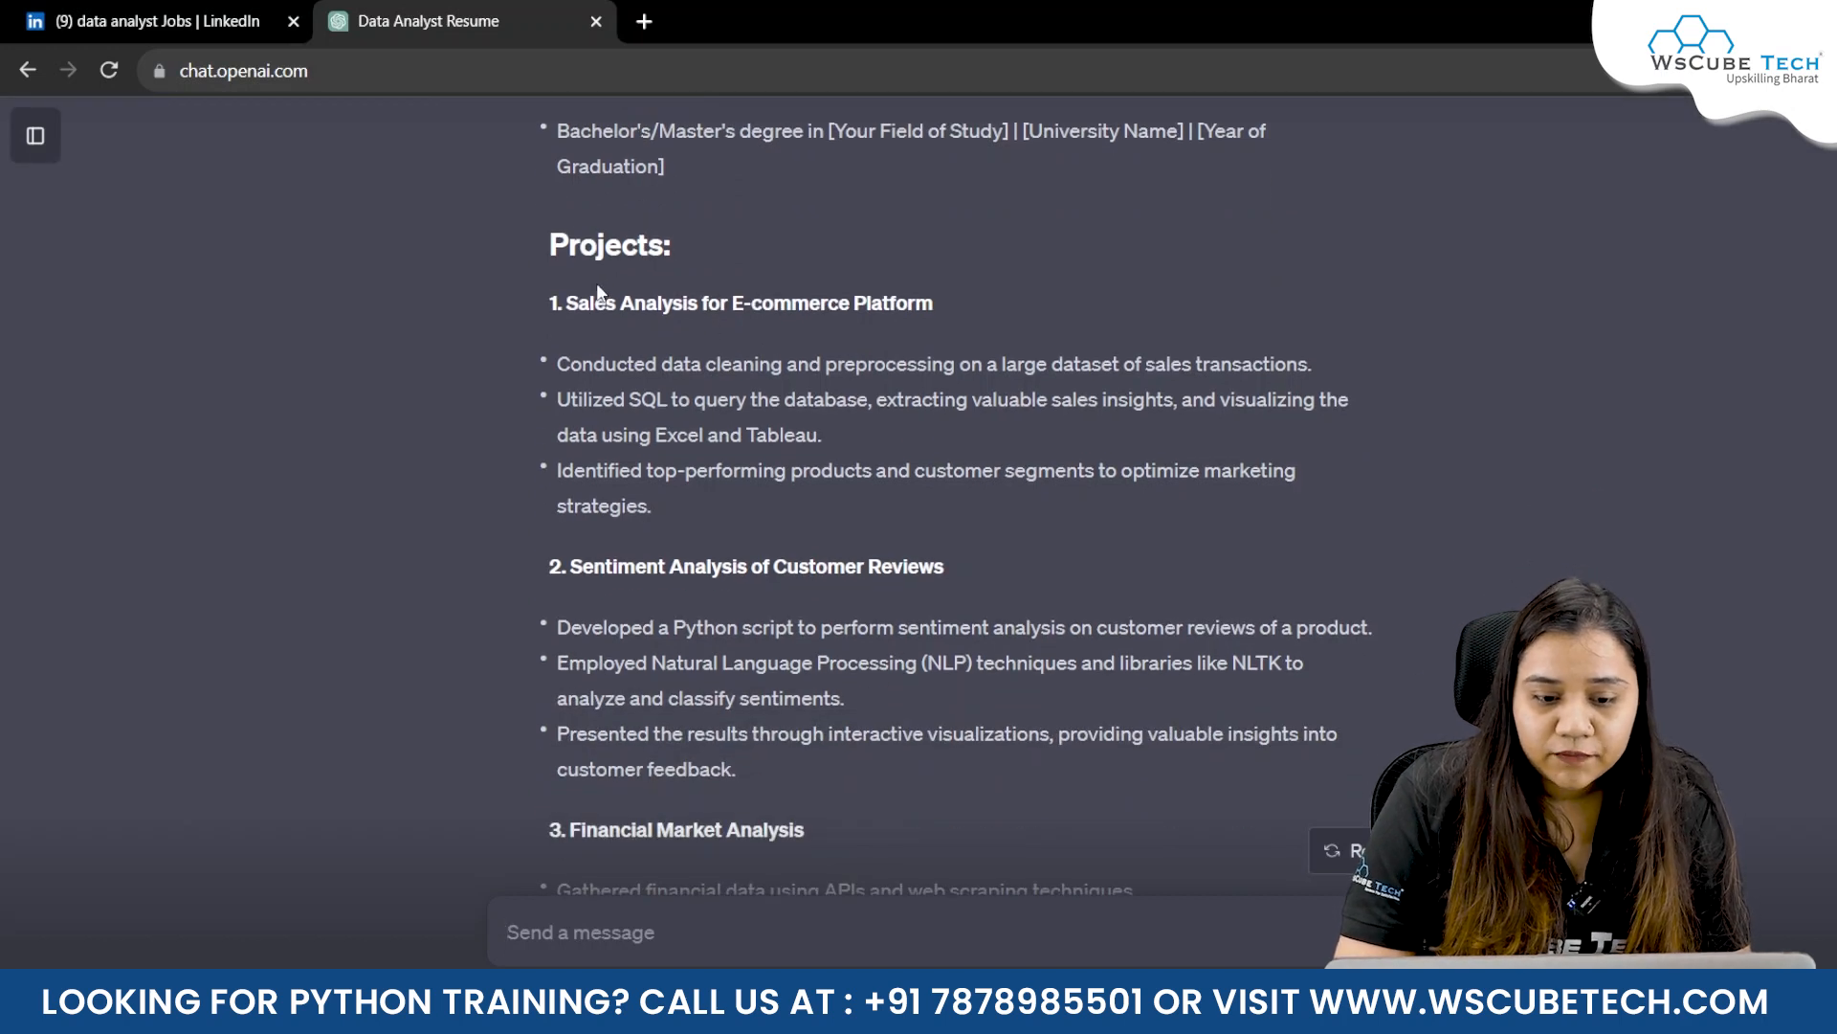
{"action": "scroll", "coordinate": [755, 440], "scroll_direction": "down", "scroll_amount": 1}
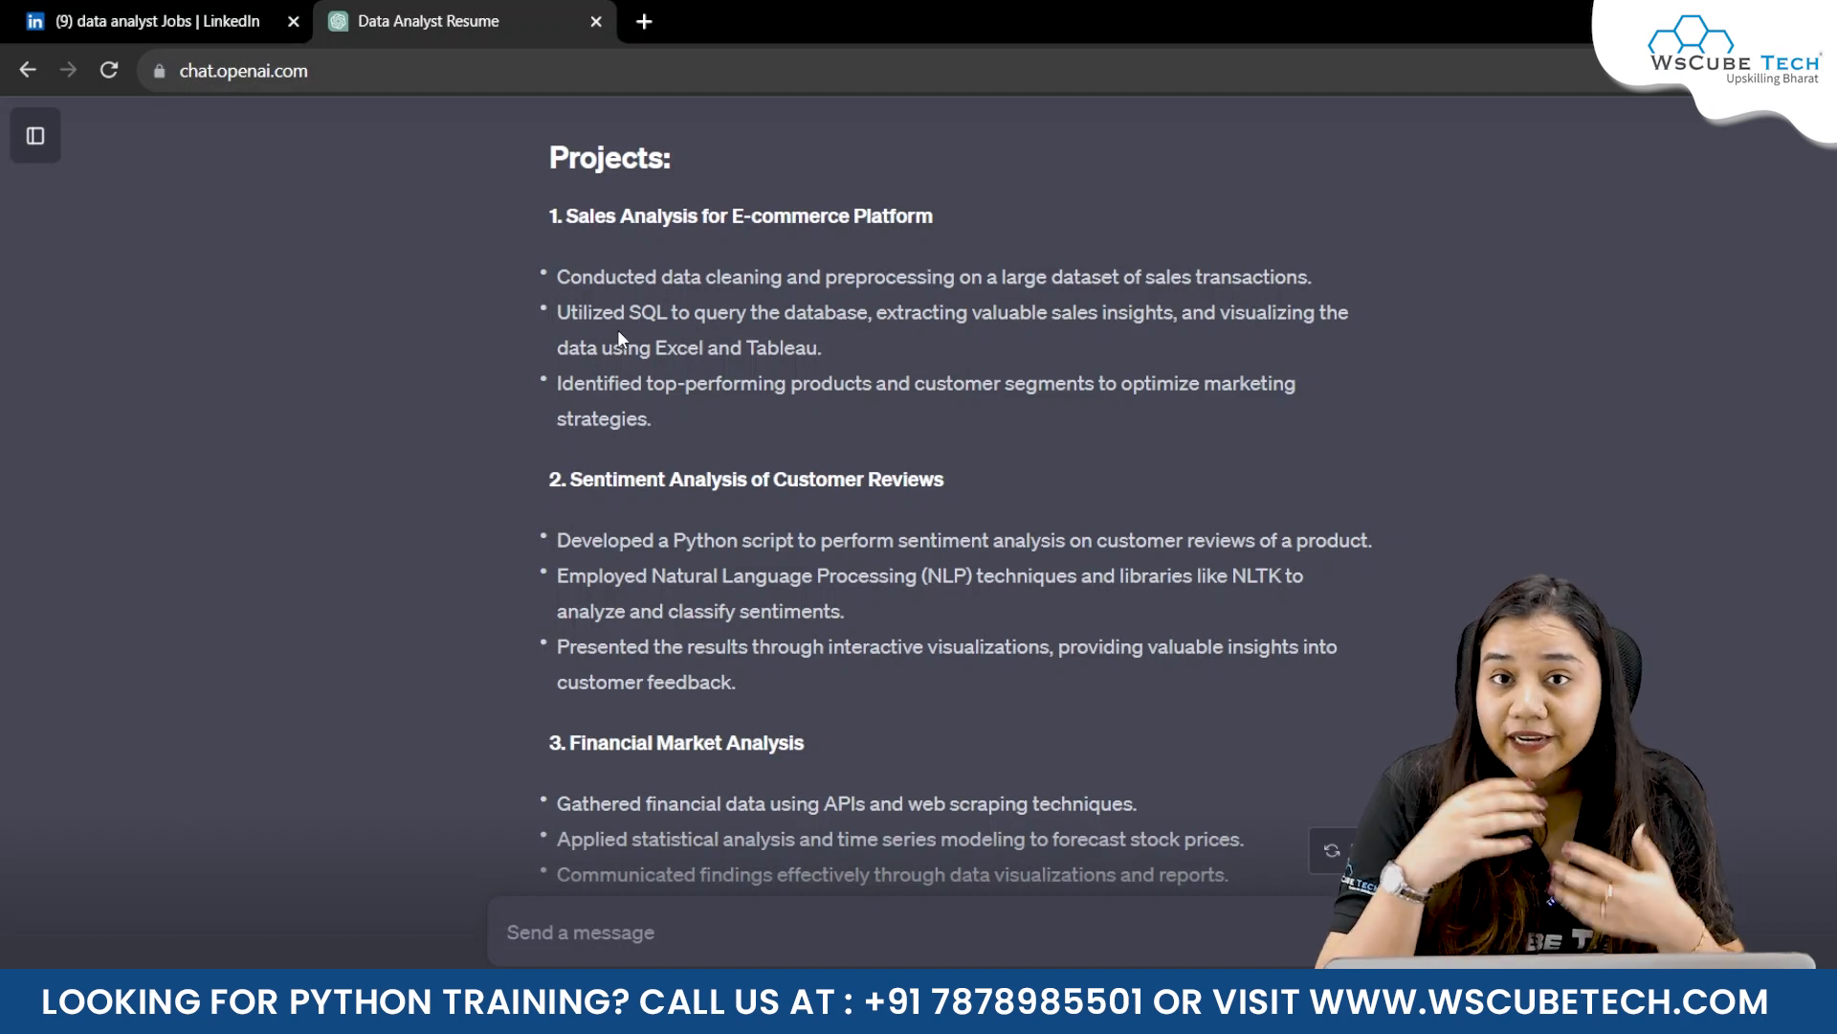
{"action": "scroll", "coordinate": [618, 331], "scroll_direction": "down", "scroll_amount": 5}
{"action": "scroll", "coordinate": [617, 329], "scroll_direction": "down", "scroll_amount": 13}
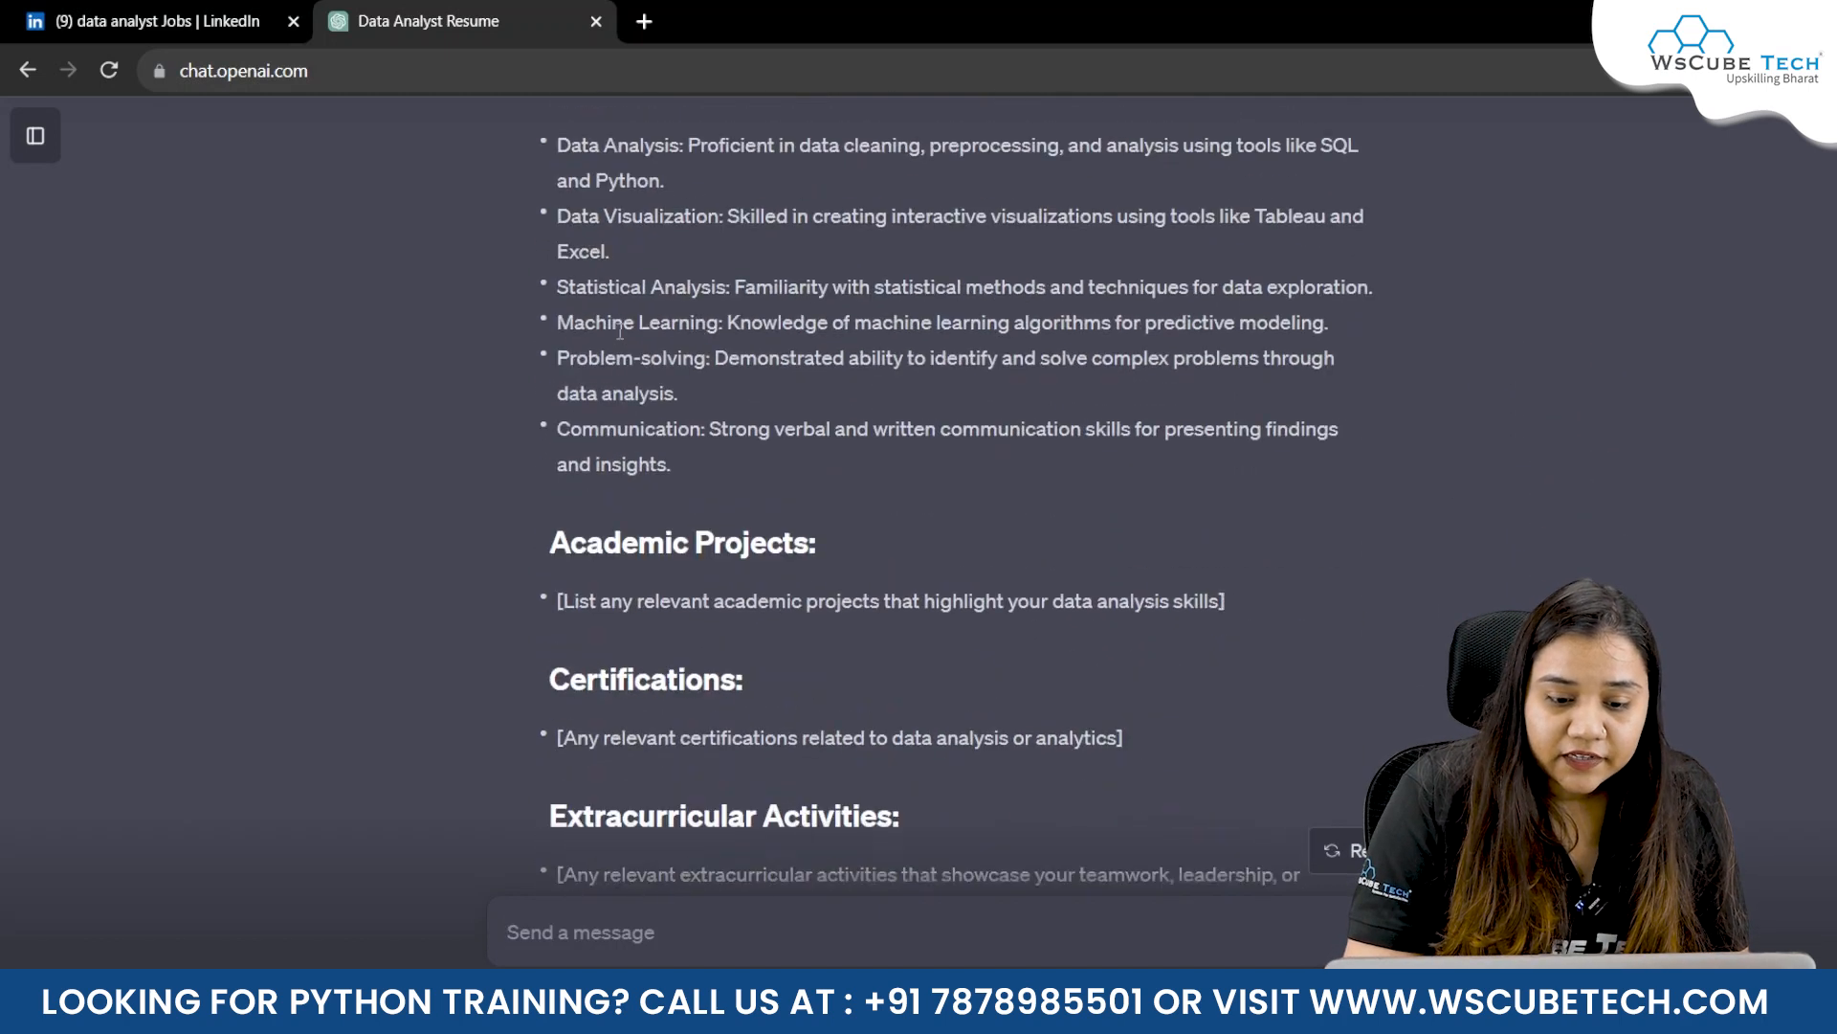
Begin a new message with "I have created a project which is based on diwali sales".
{"action": "type", "text": "I have c"}
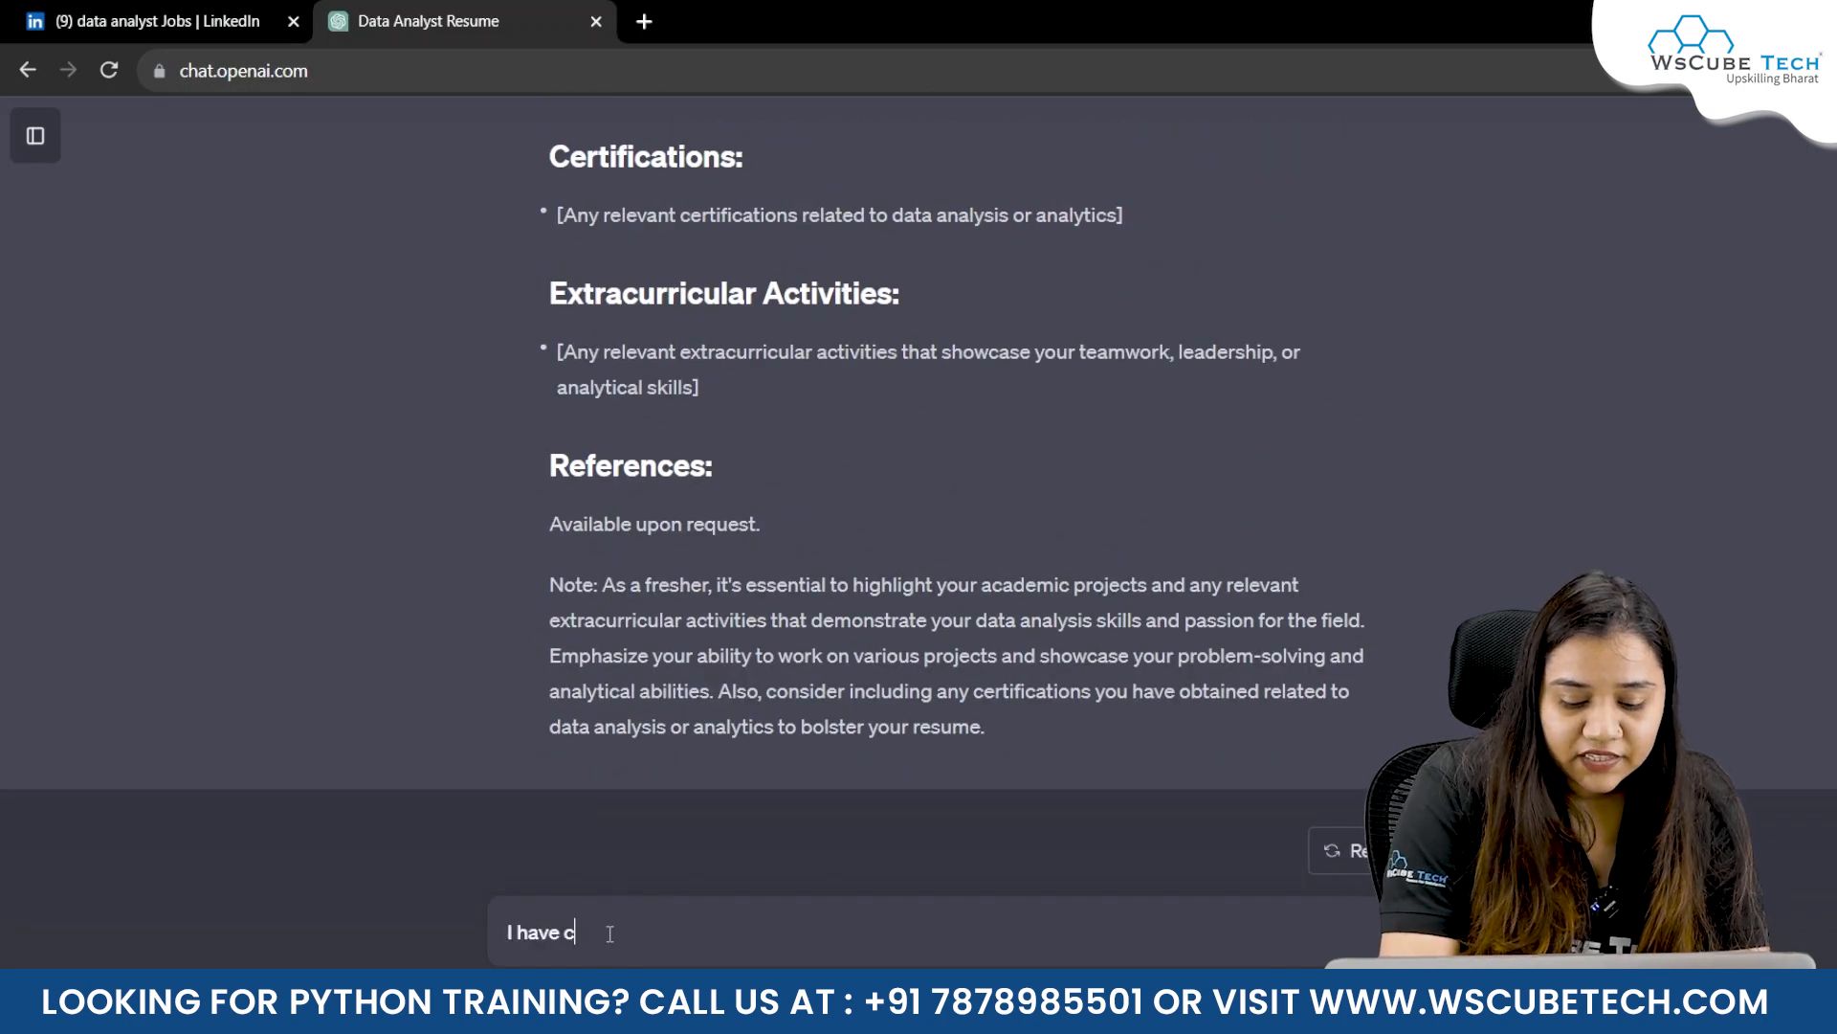
{"action": "type", "text": "reated a pr"}
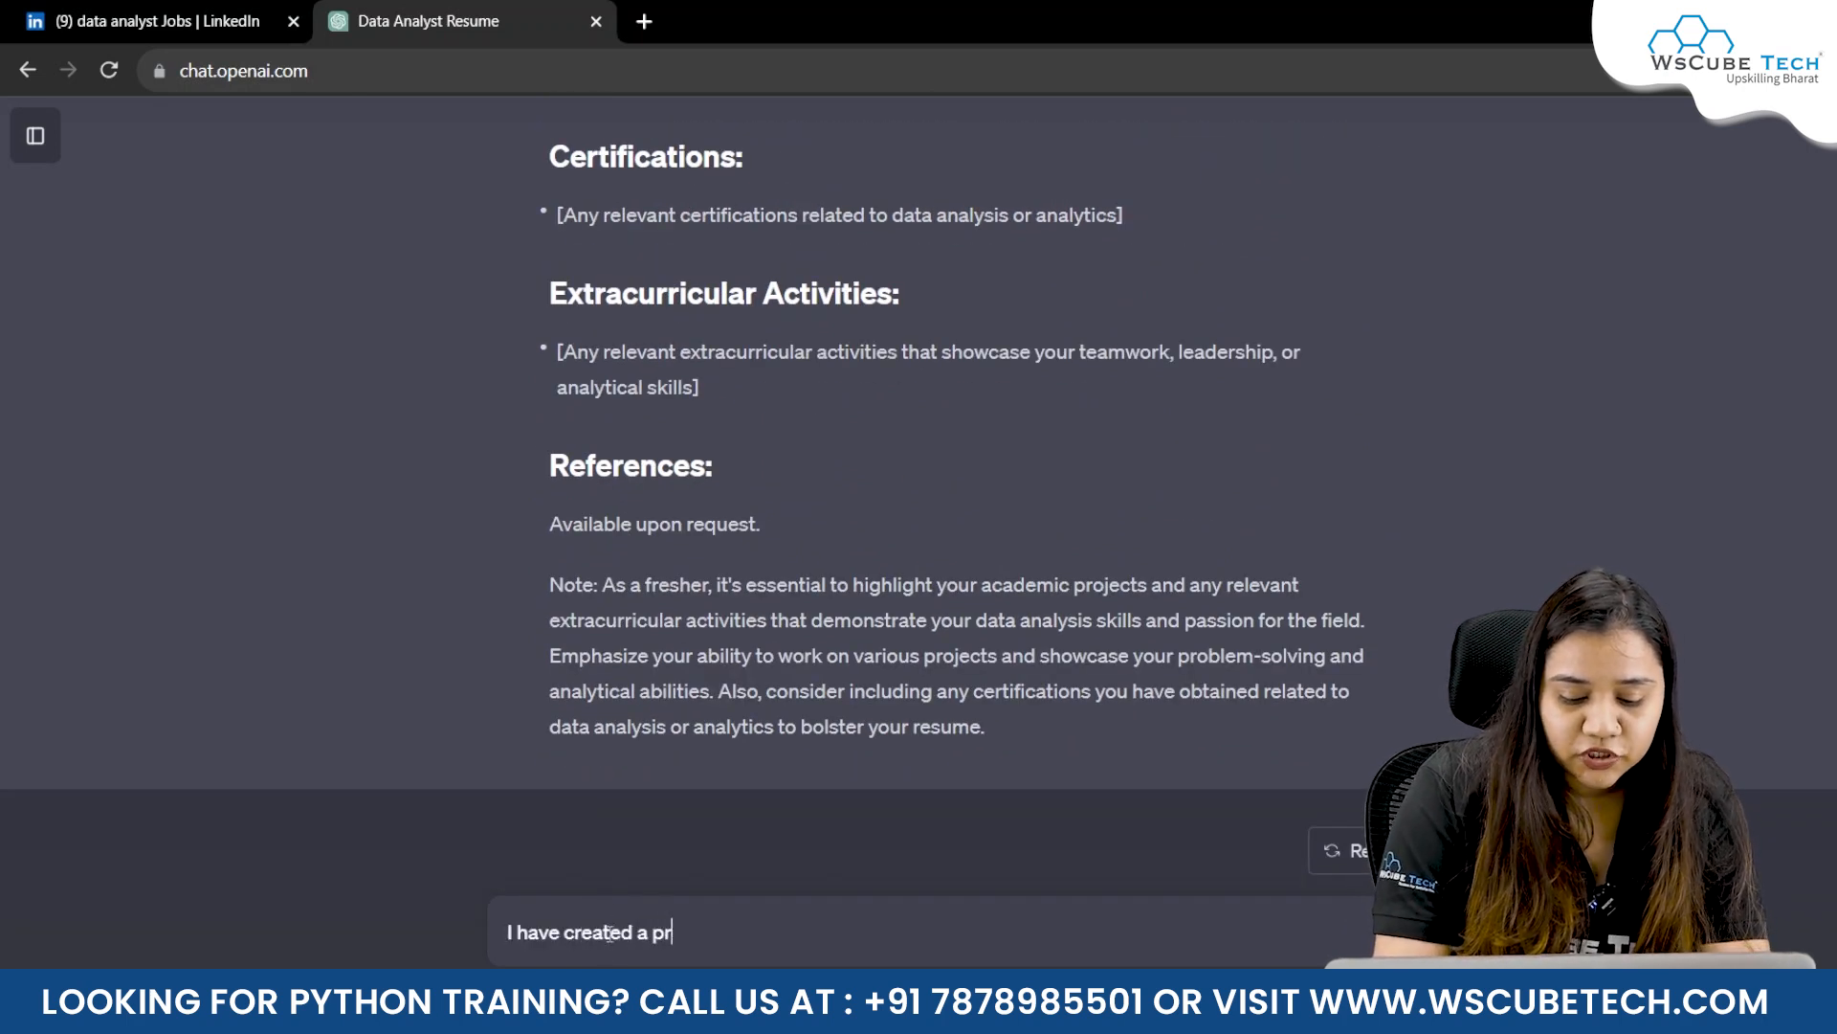
{"action": "type", "text": "oject which is bas"}
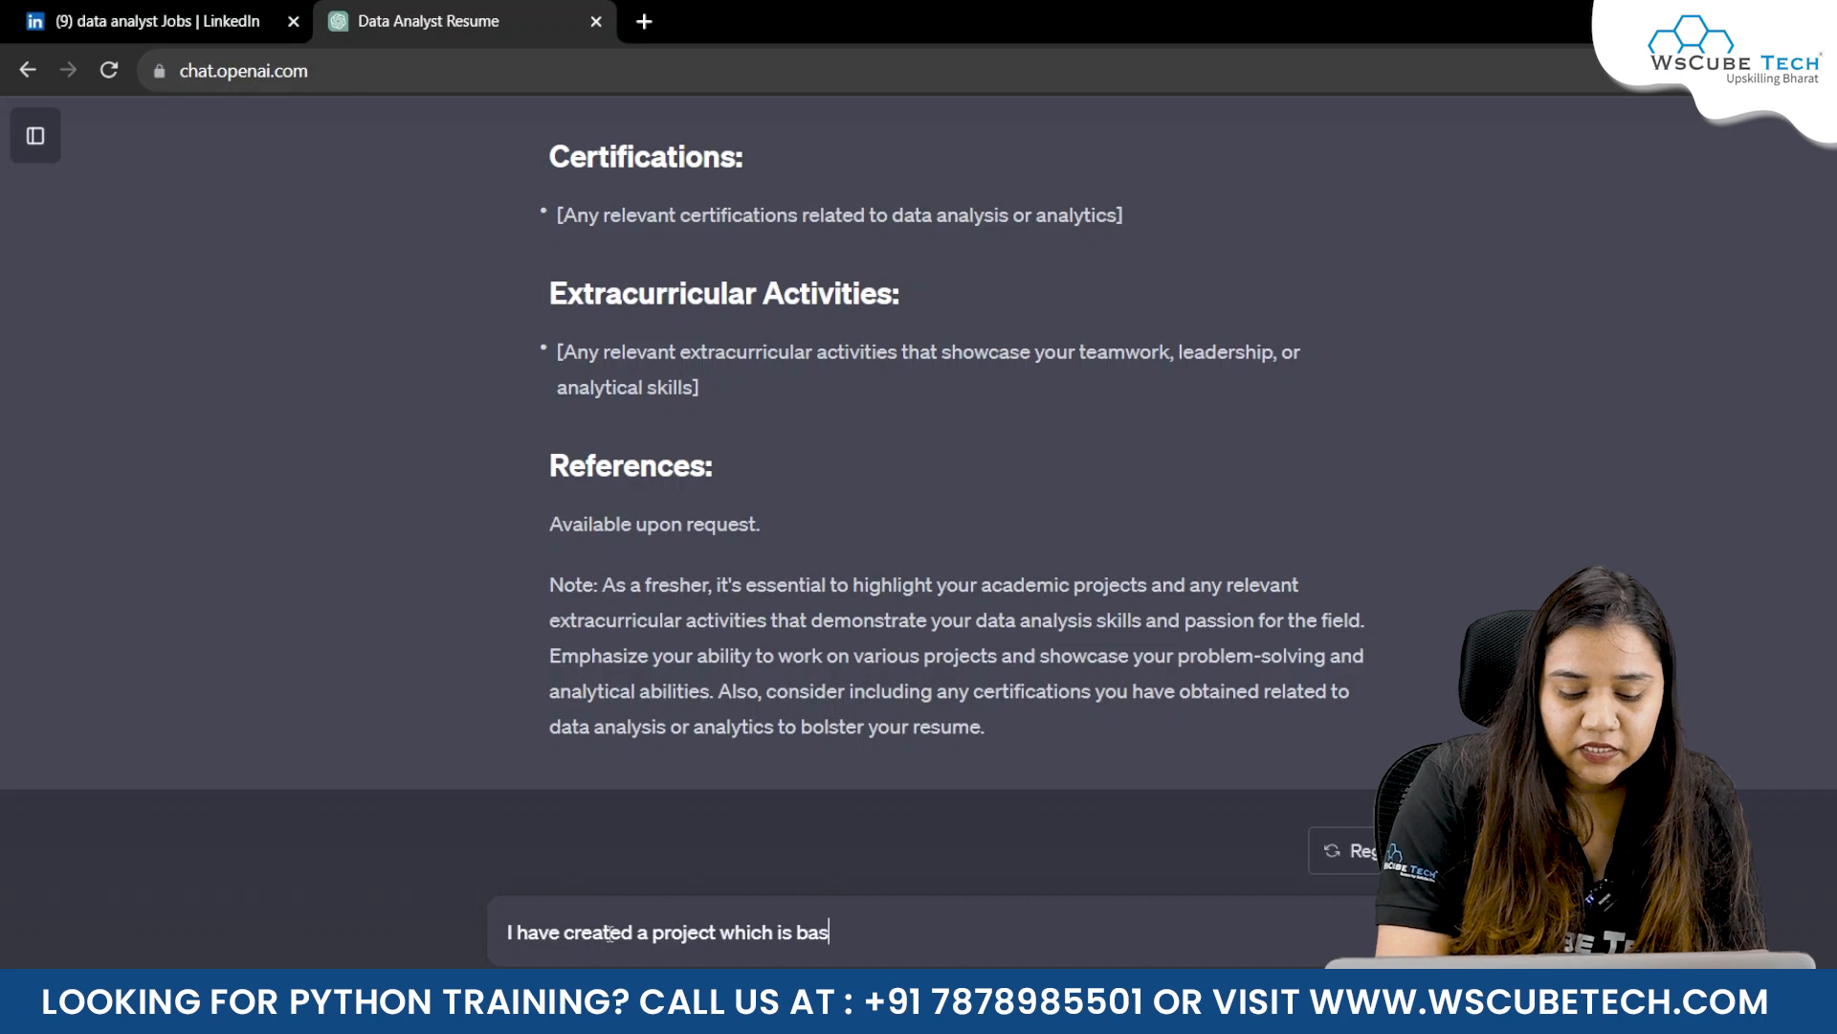
{"action": "type", "text": "ed on diw"}
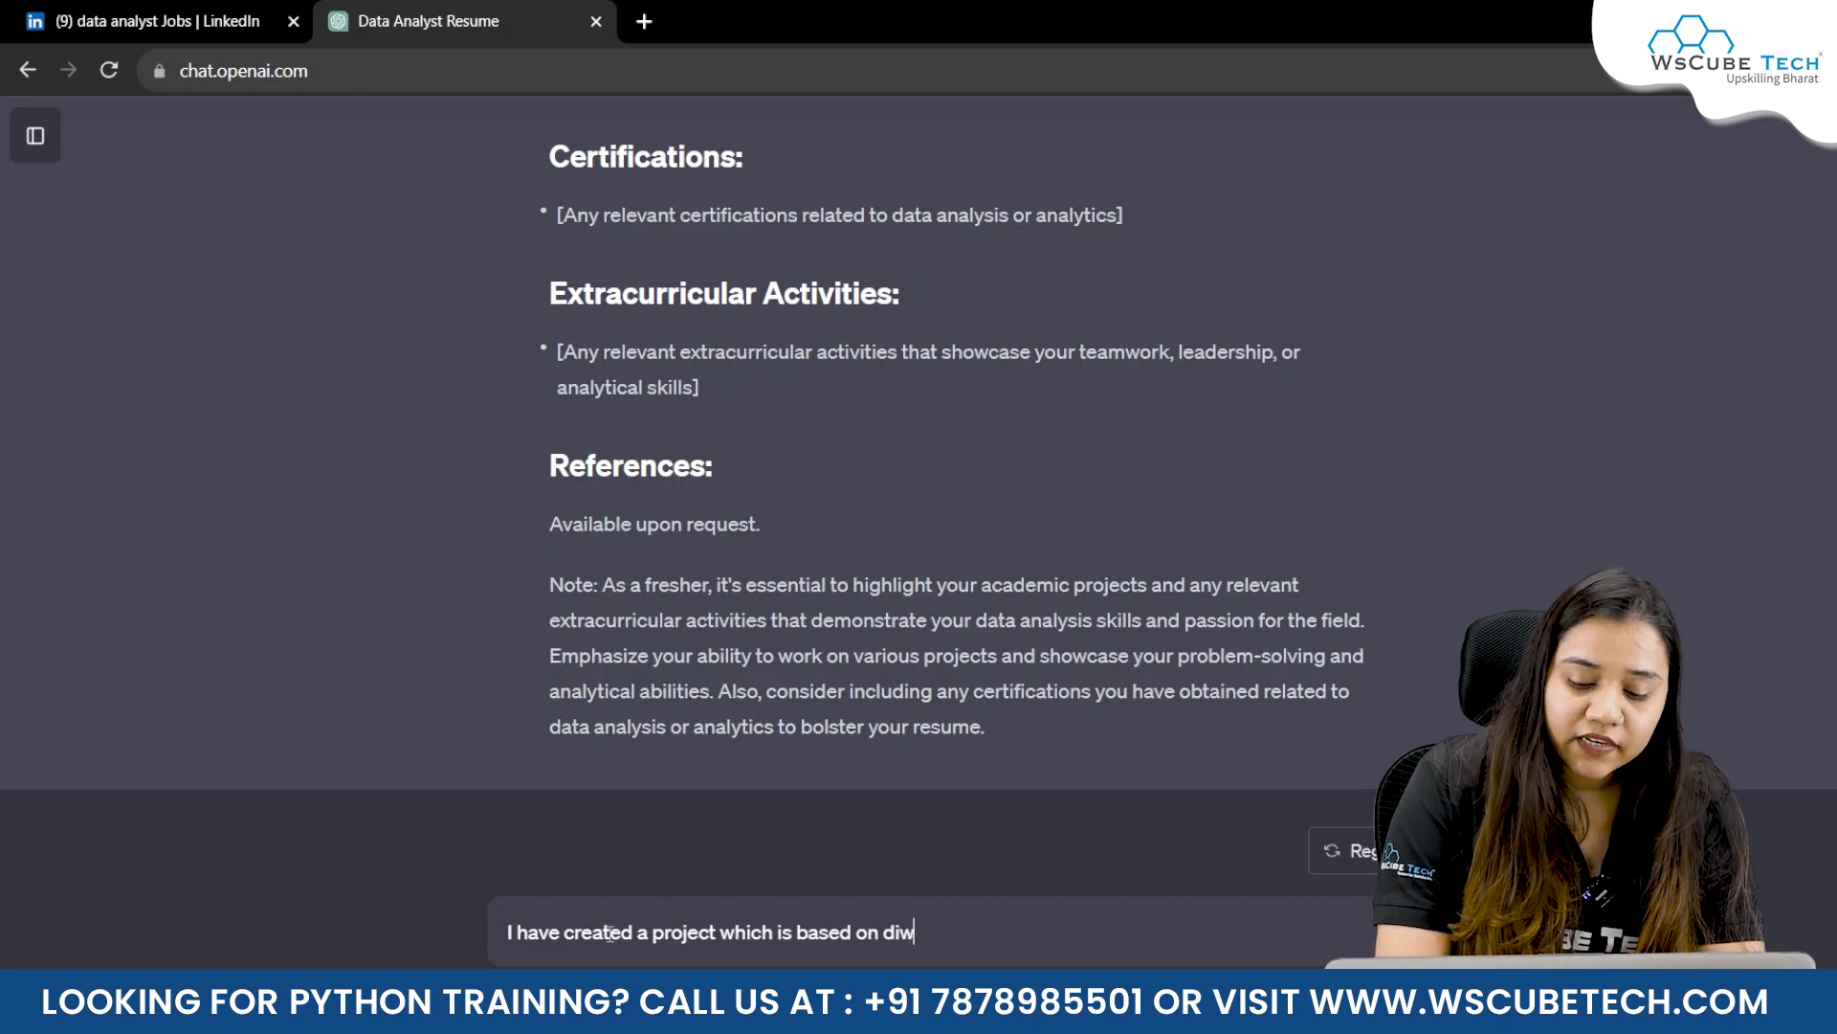
{"action": "type", "text": "ali sales "}
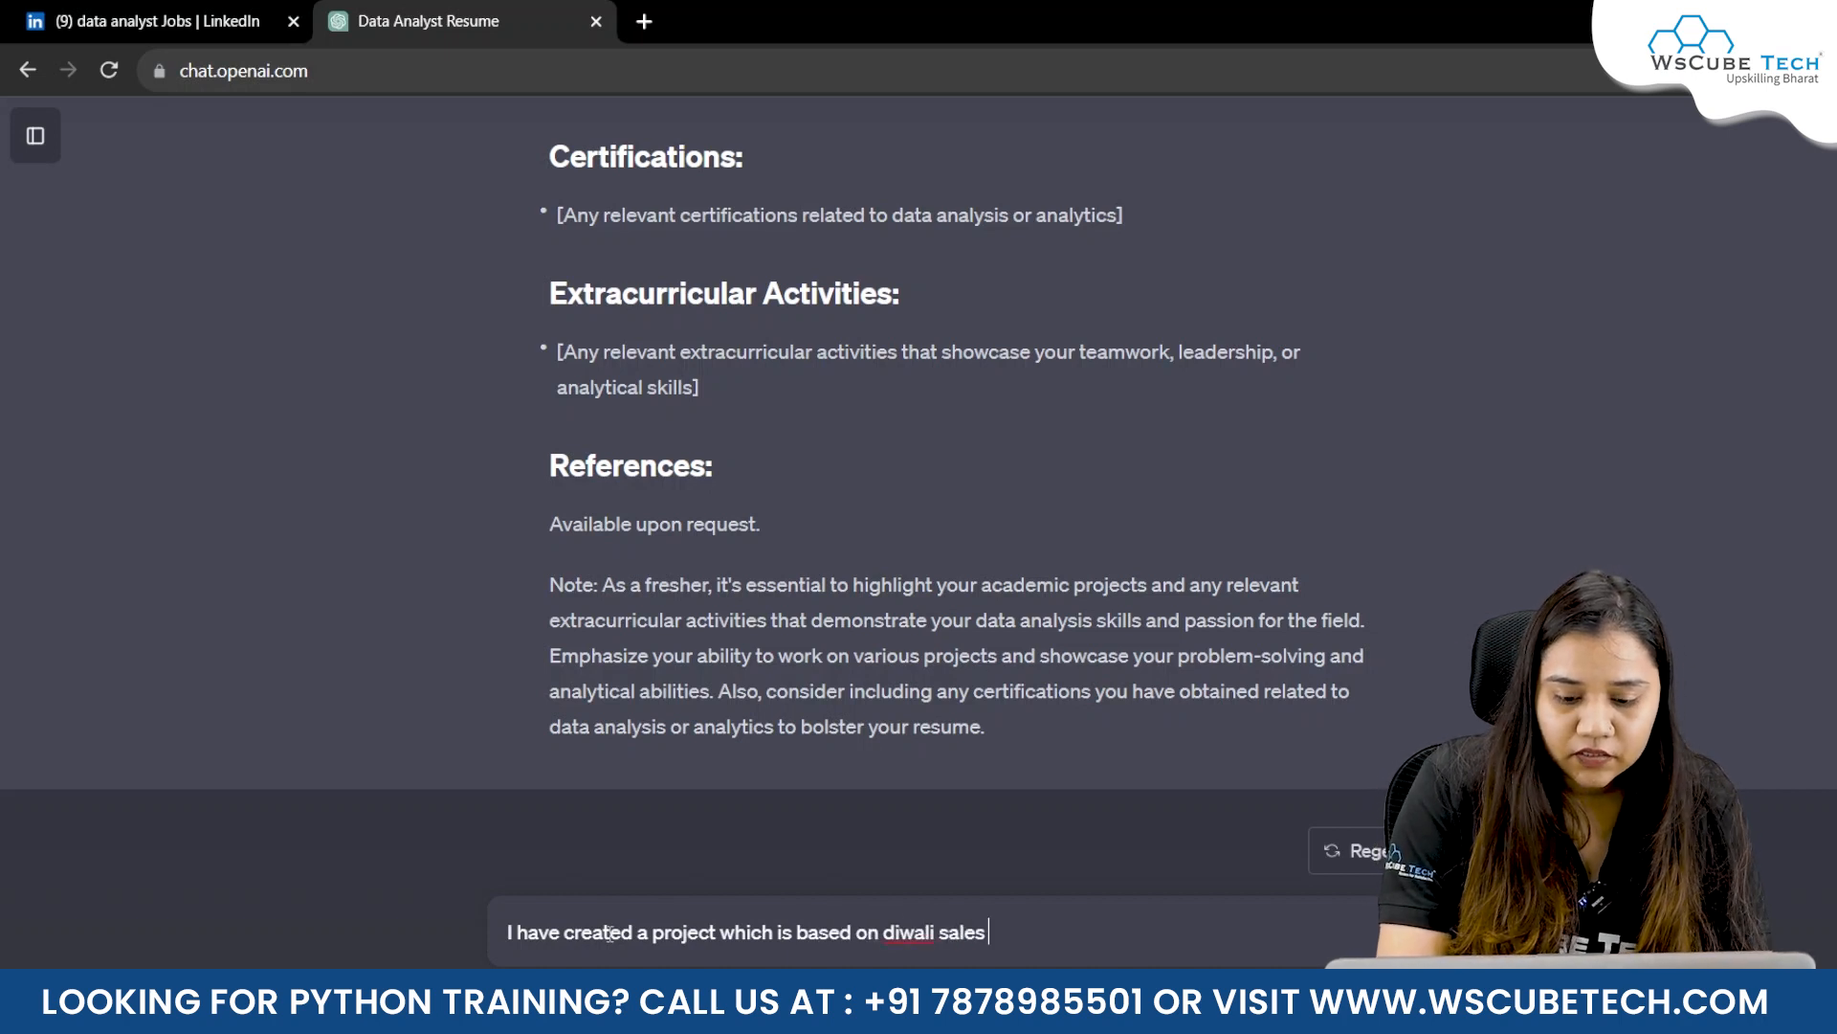
Continue the message with "and I Have used Mysql and power bi for analysing ang visualizing the data.".
{"action": "type", "text": "and I Have"}
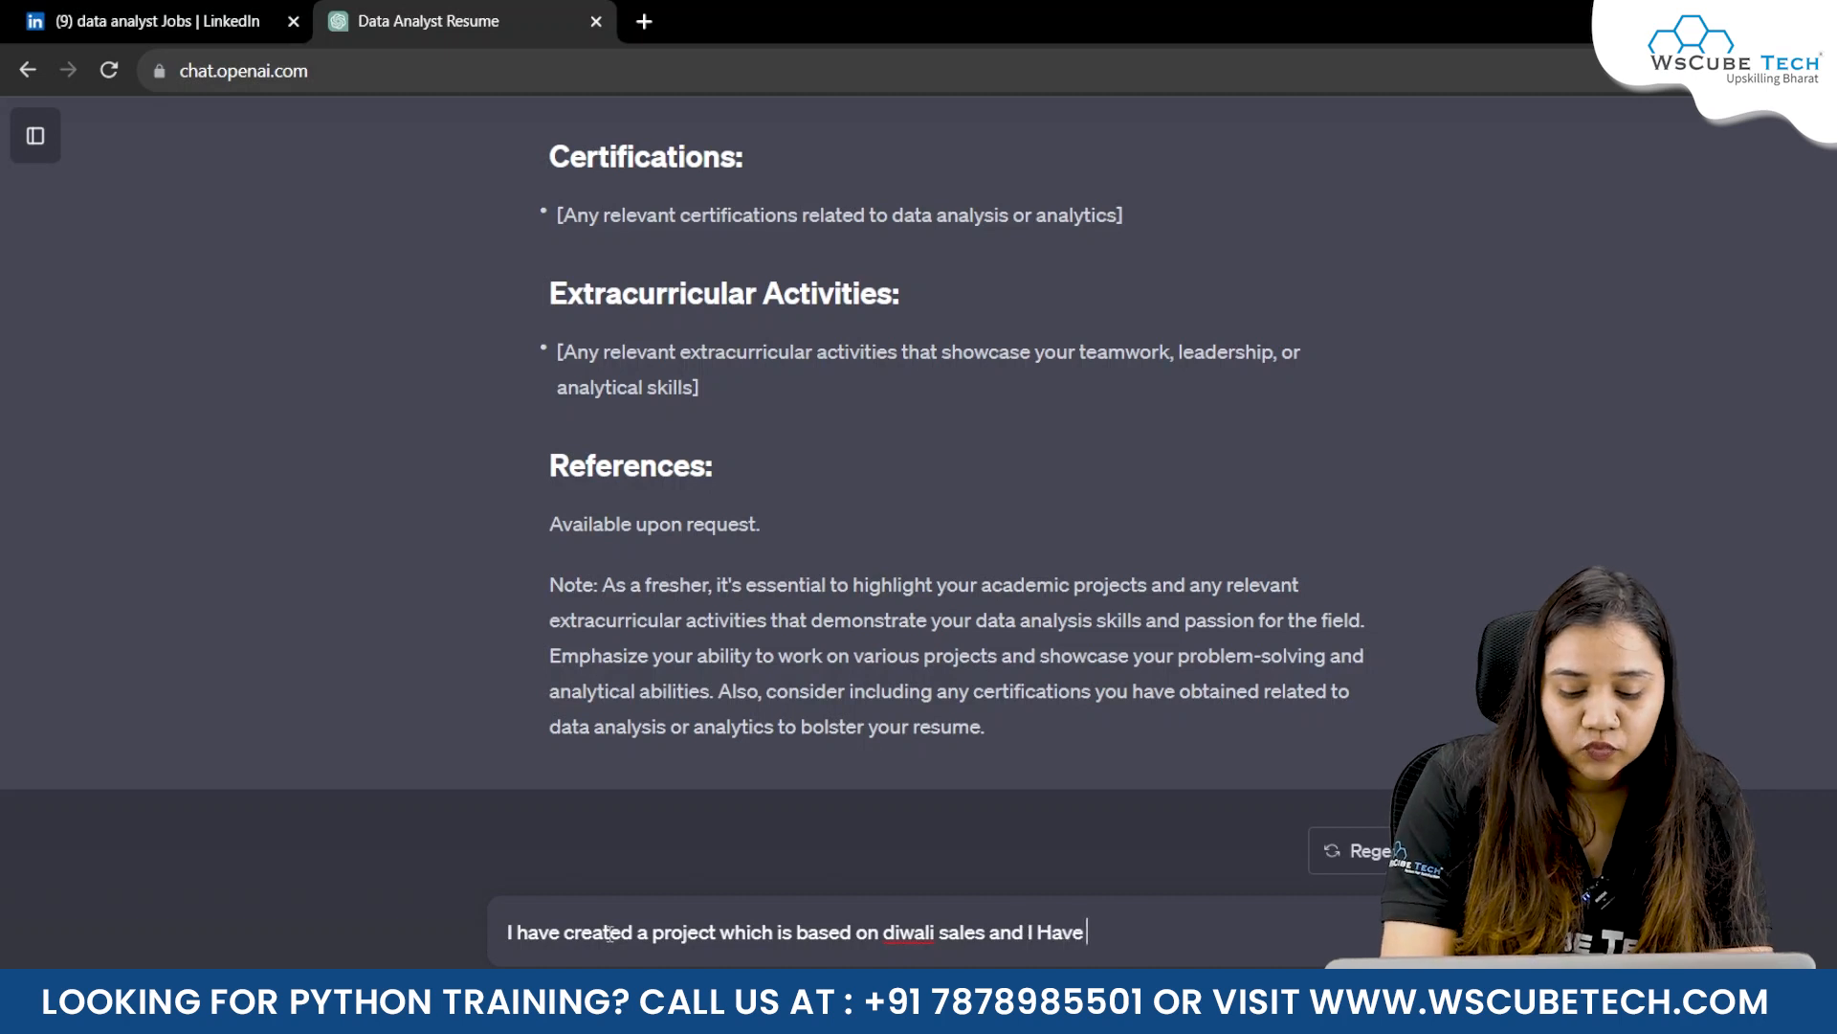
{"action": "type", "text": " used Mysql and "}
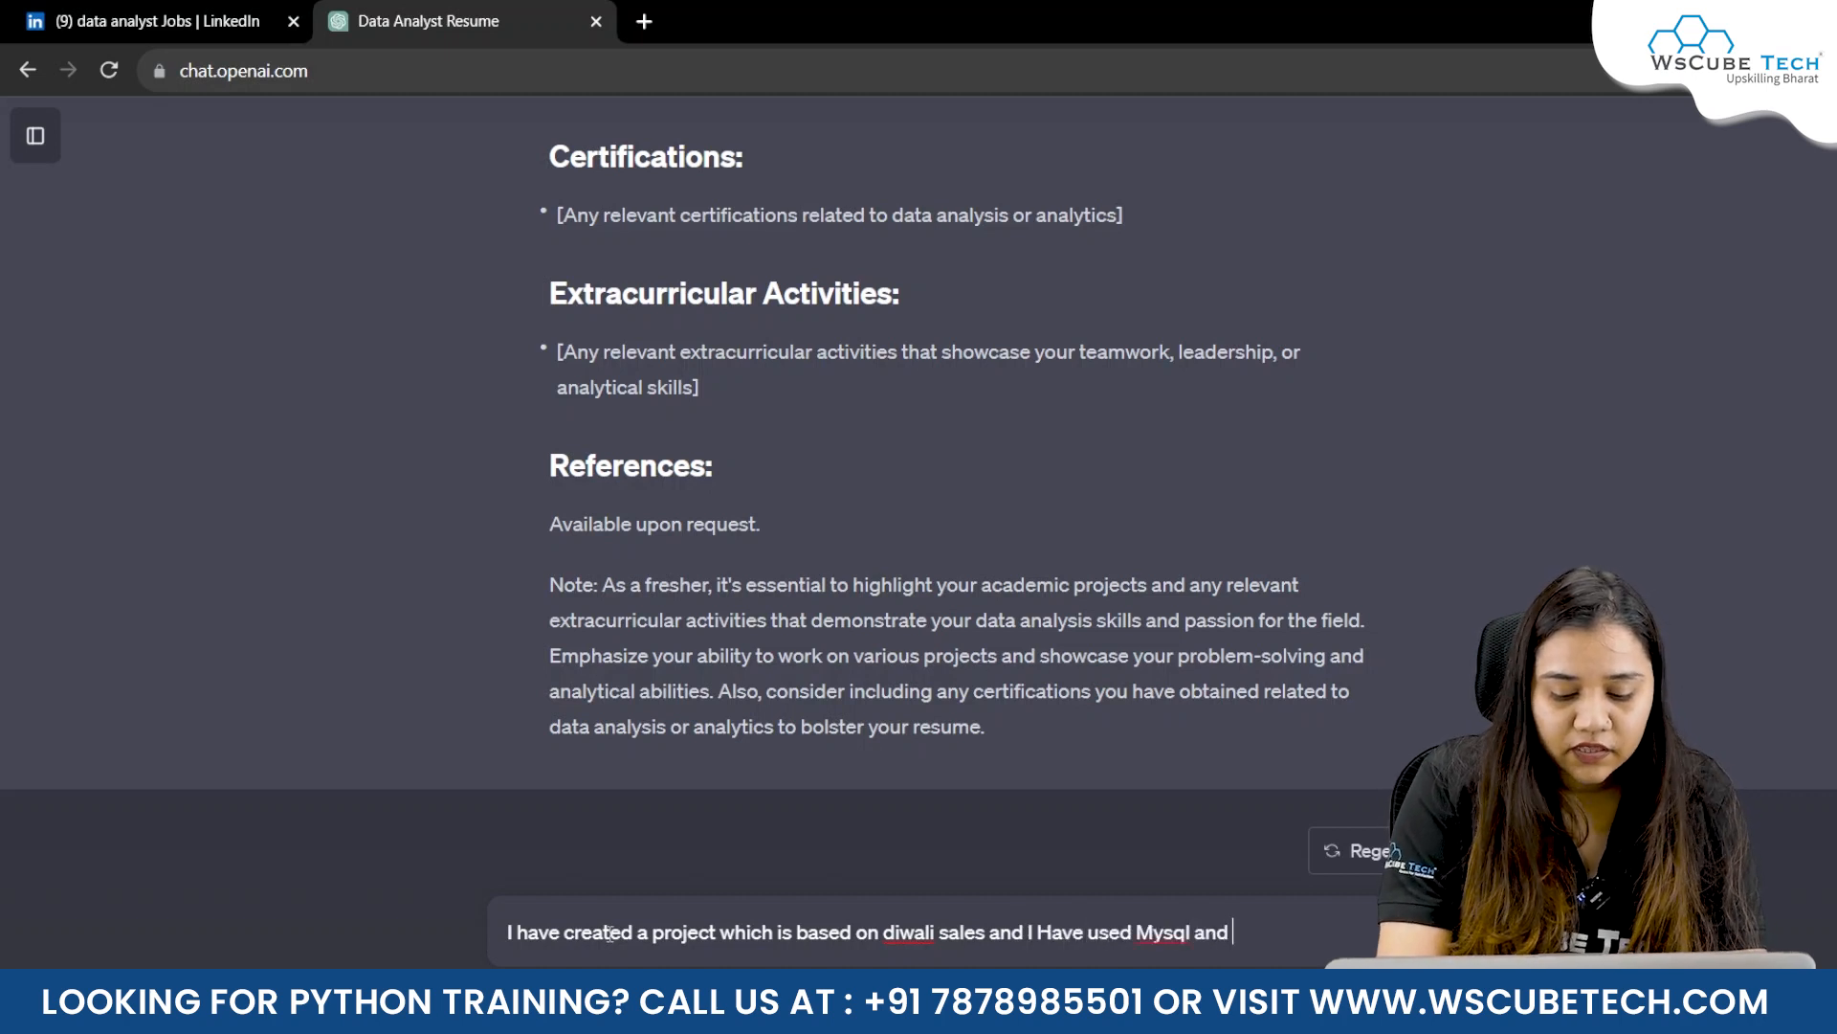
{"action": "type", "text": "power bi for analysing an"}
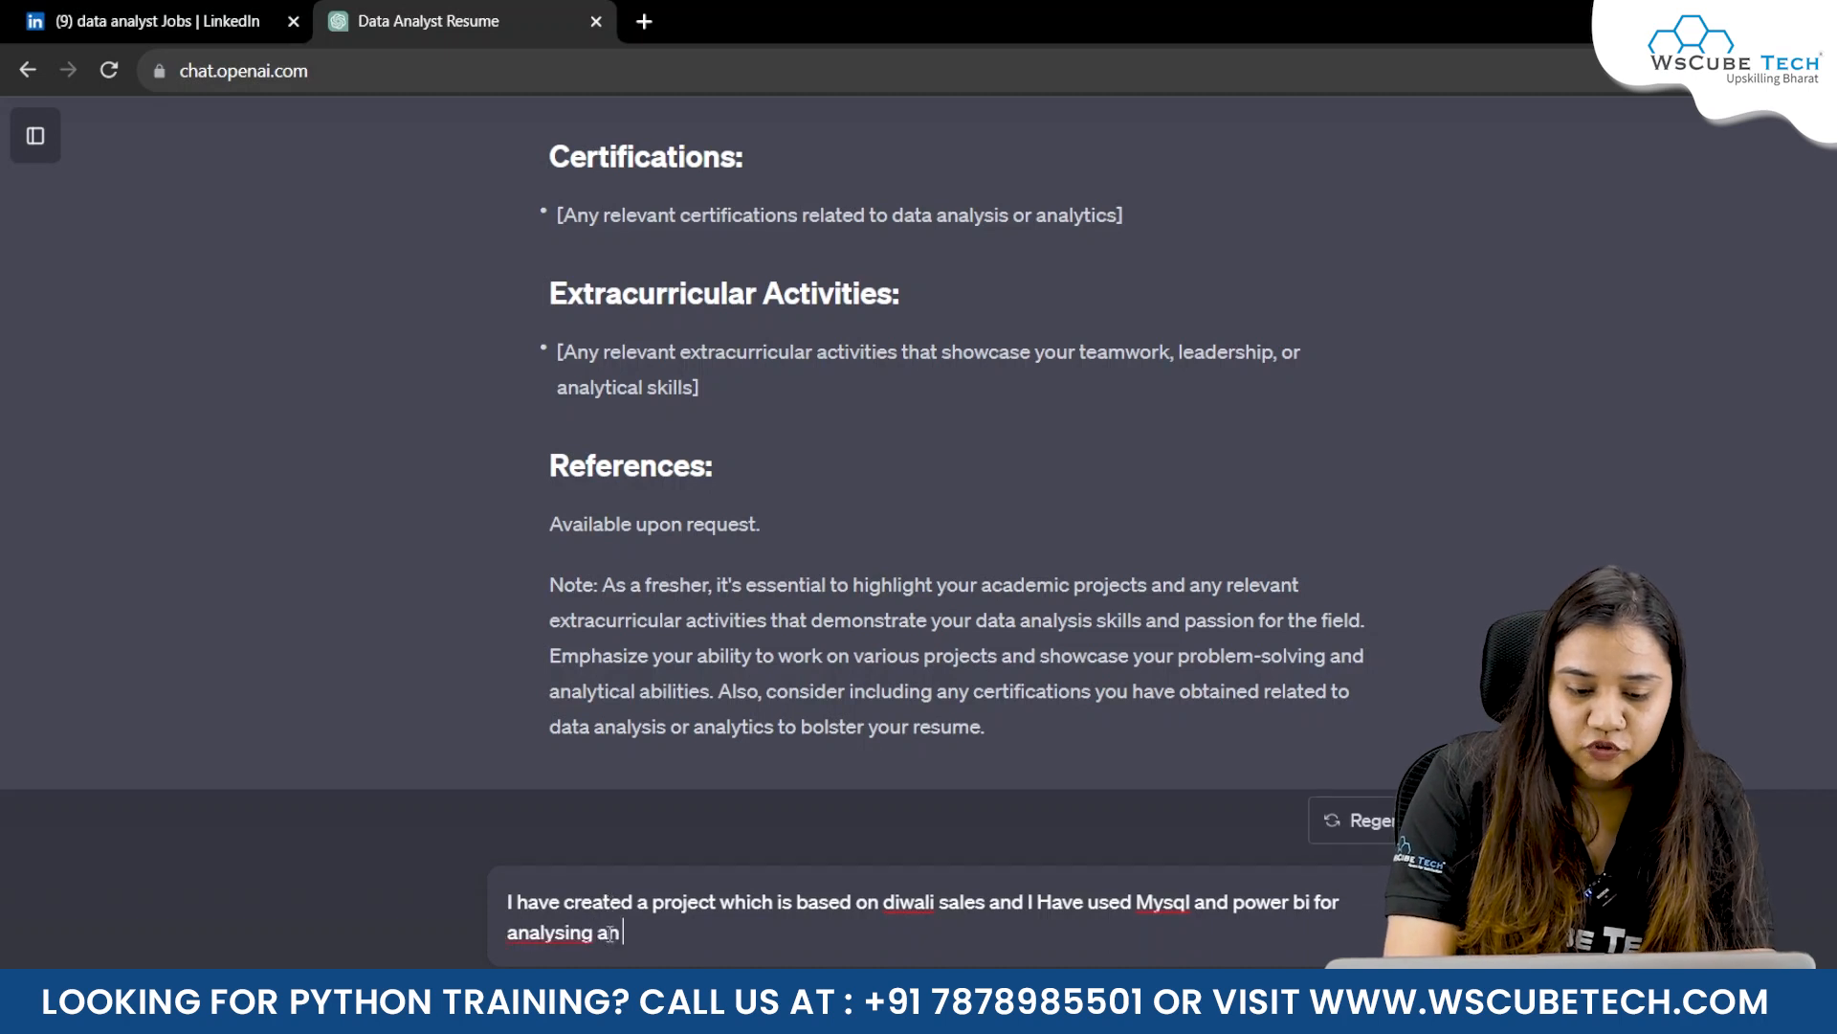
{"action": "type", "text": "g visual"}
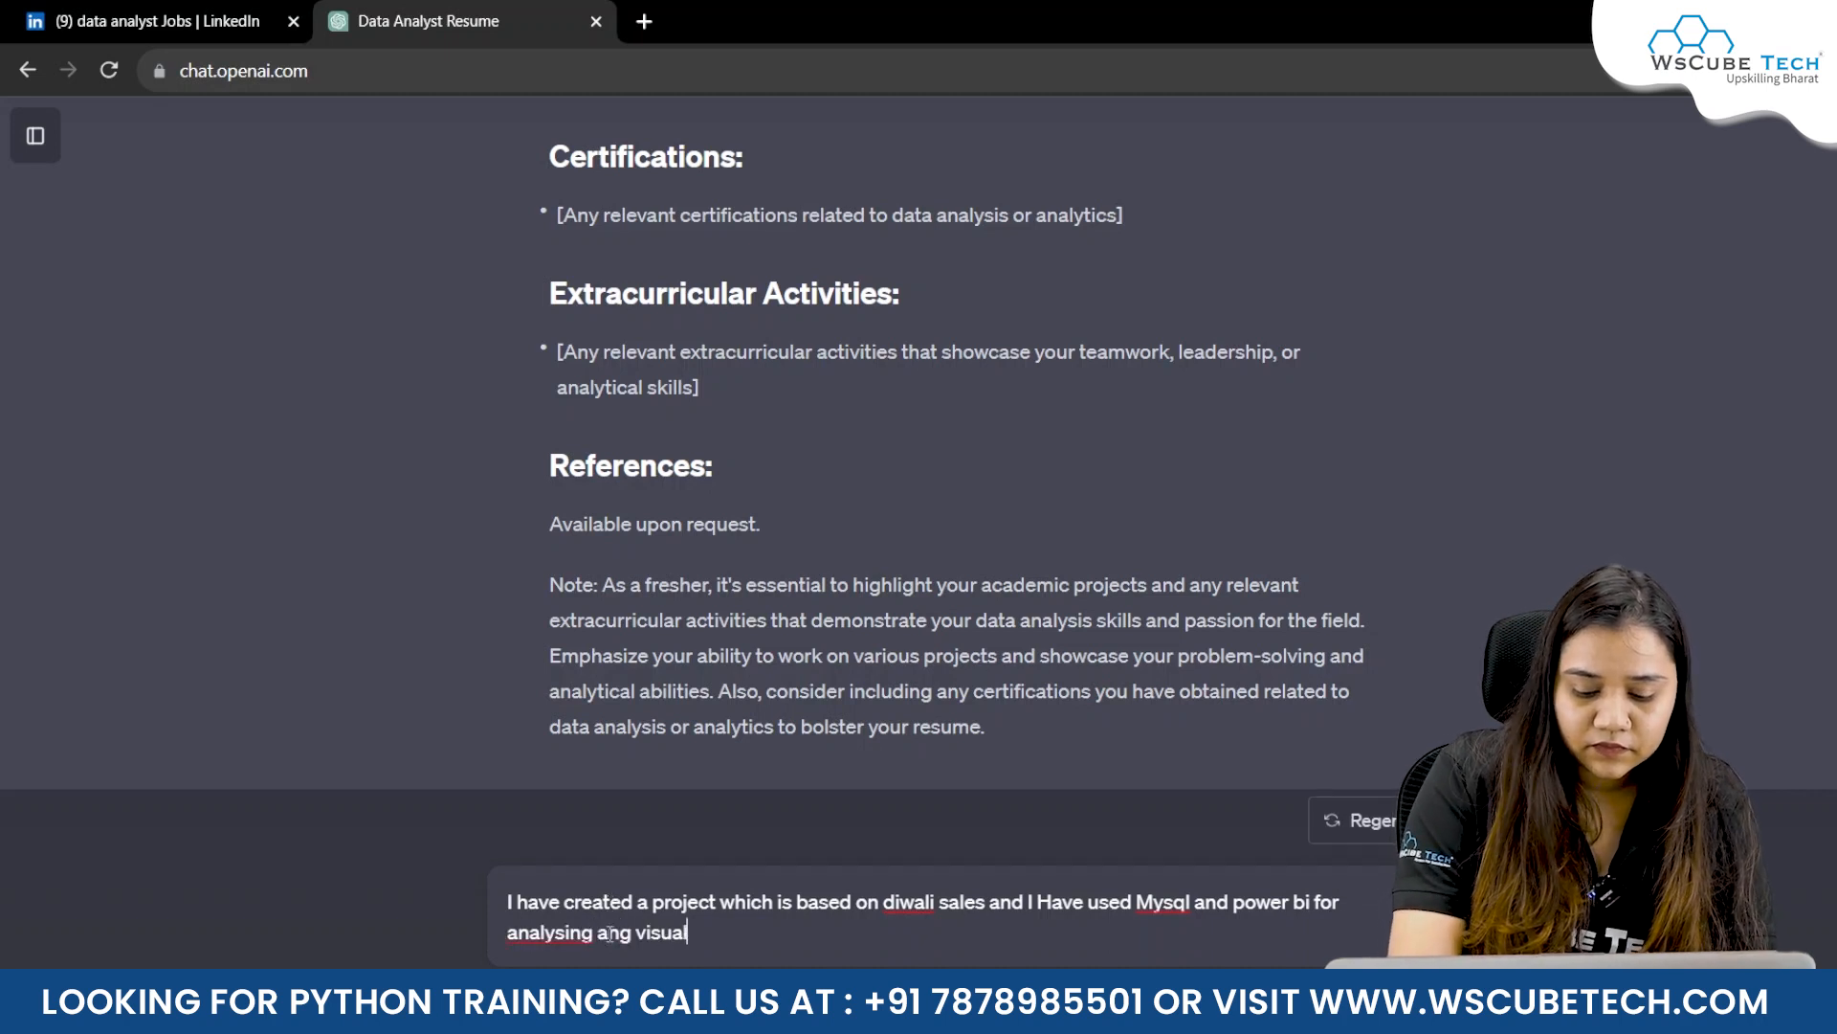
{"action": "type", "text": "izing the data. "}
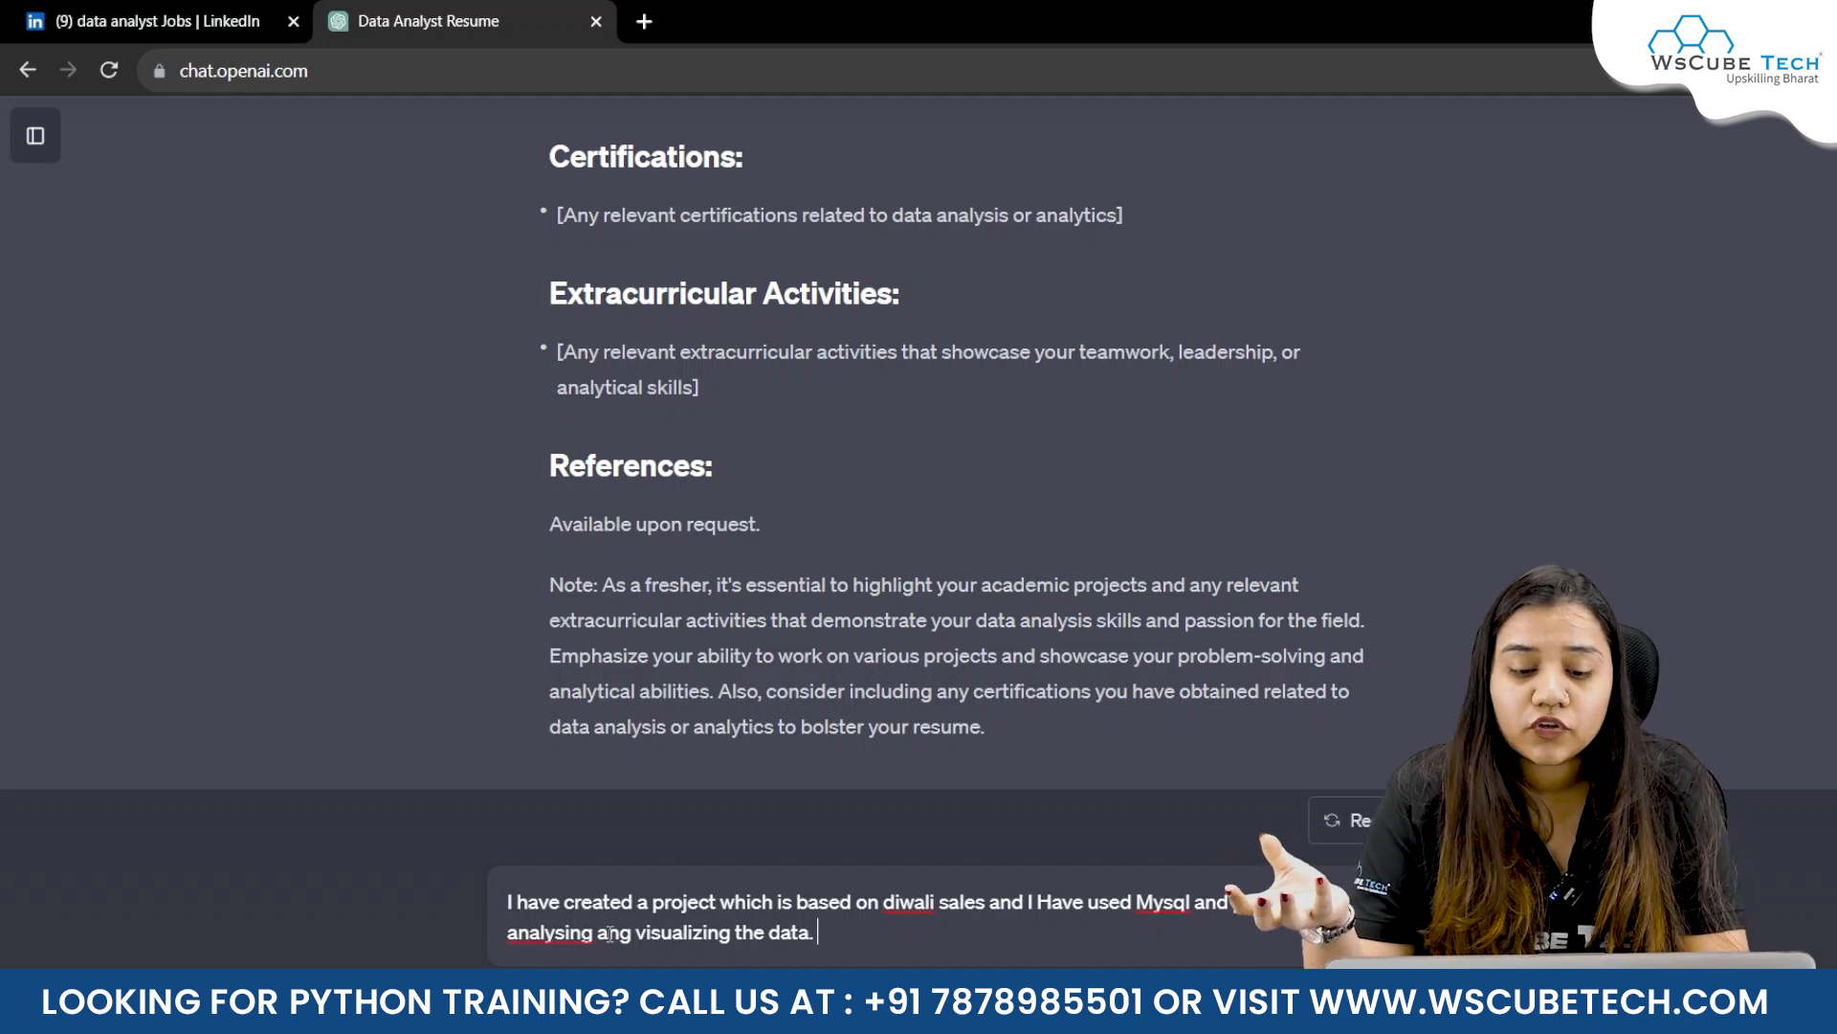
Add the sentence "i have worked on more than 10 lakh rows of data for this project." to the message.
{"action": "type", "text": "i have"}
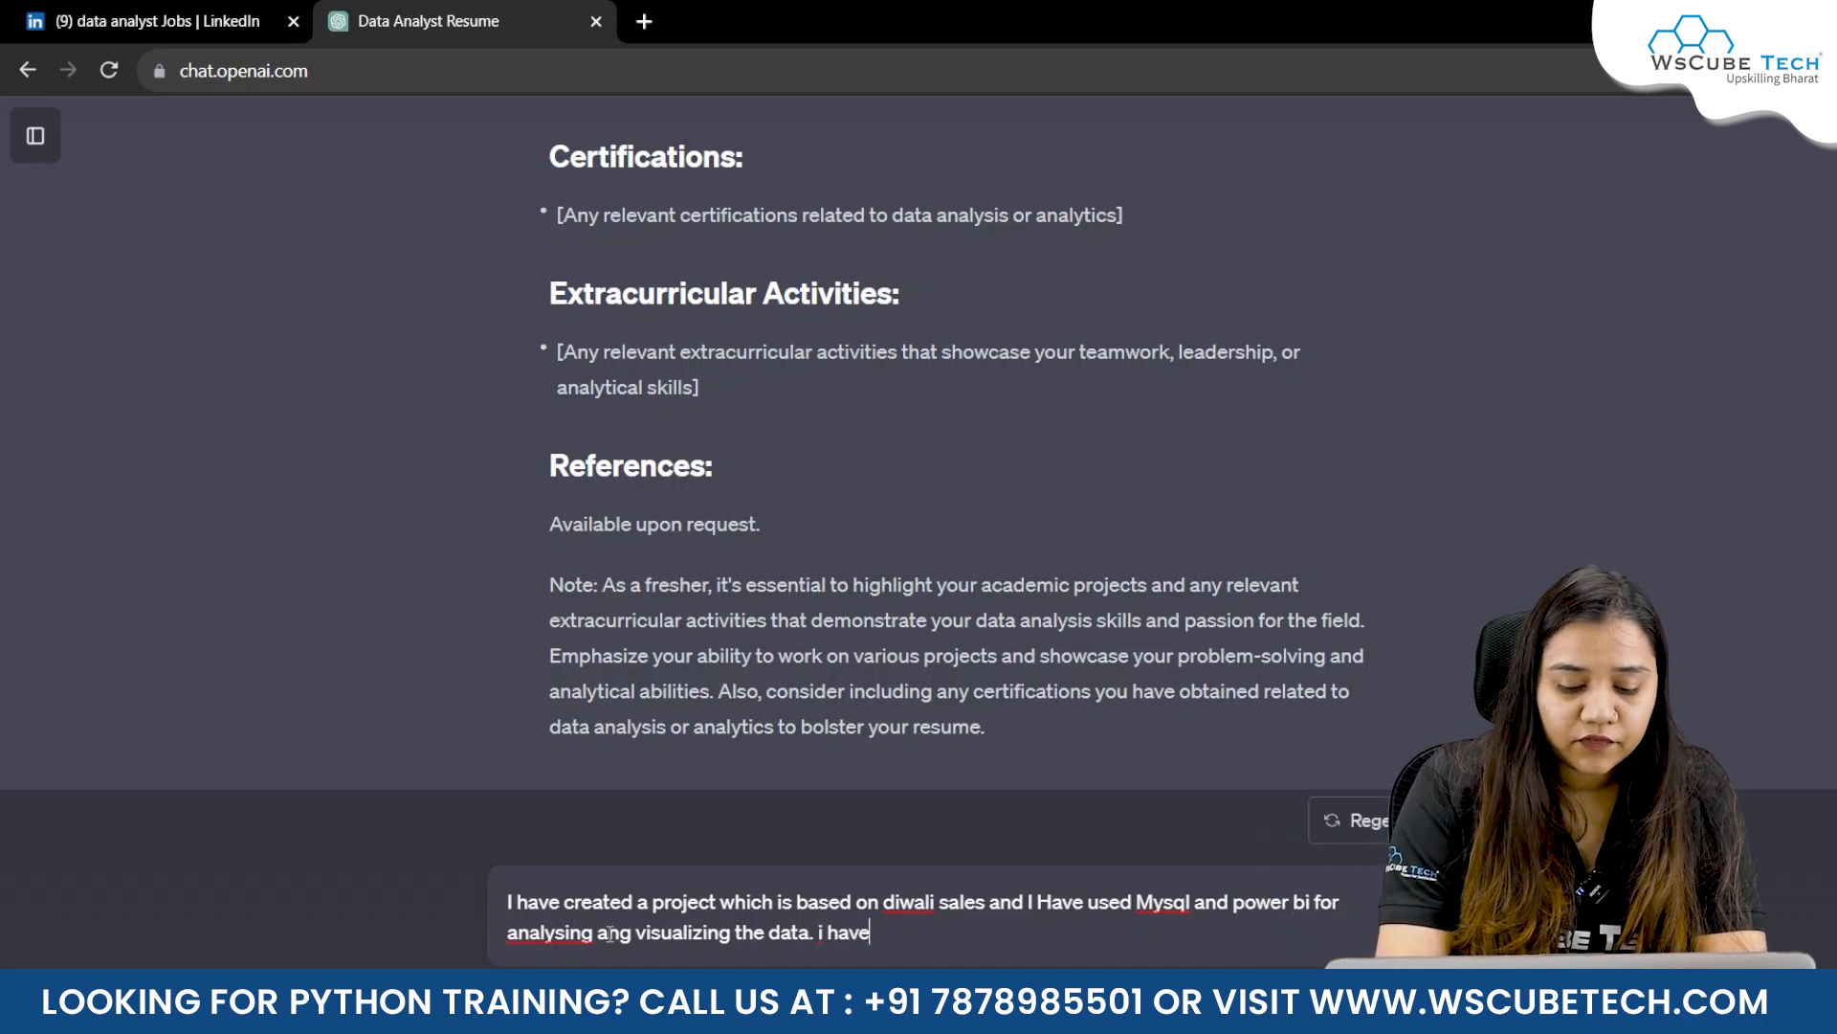
{"action": "type", "text": " worked on more the"}
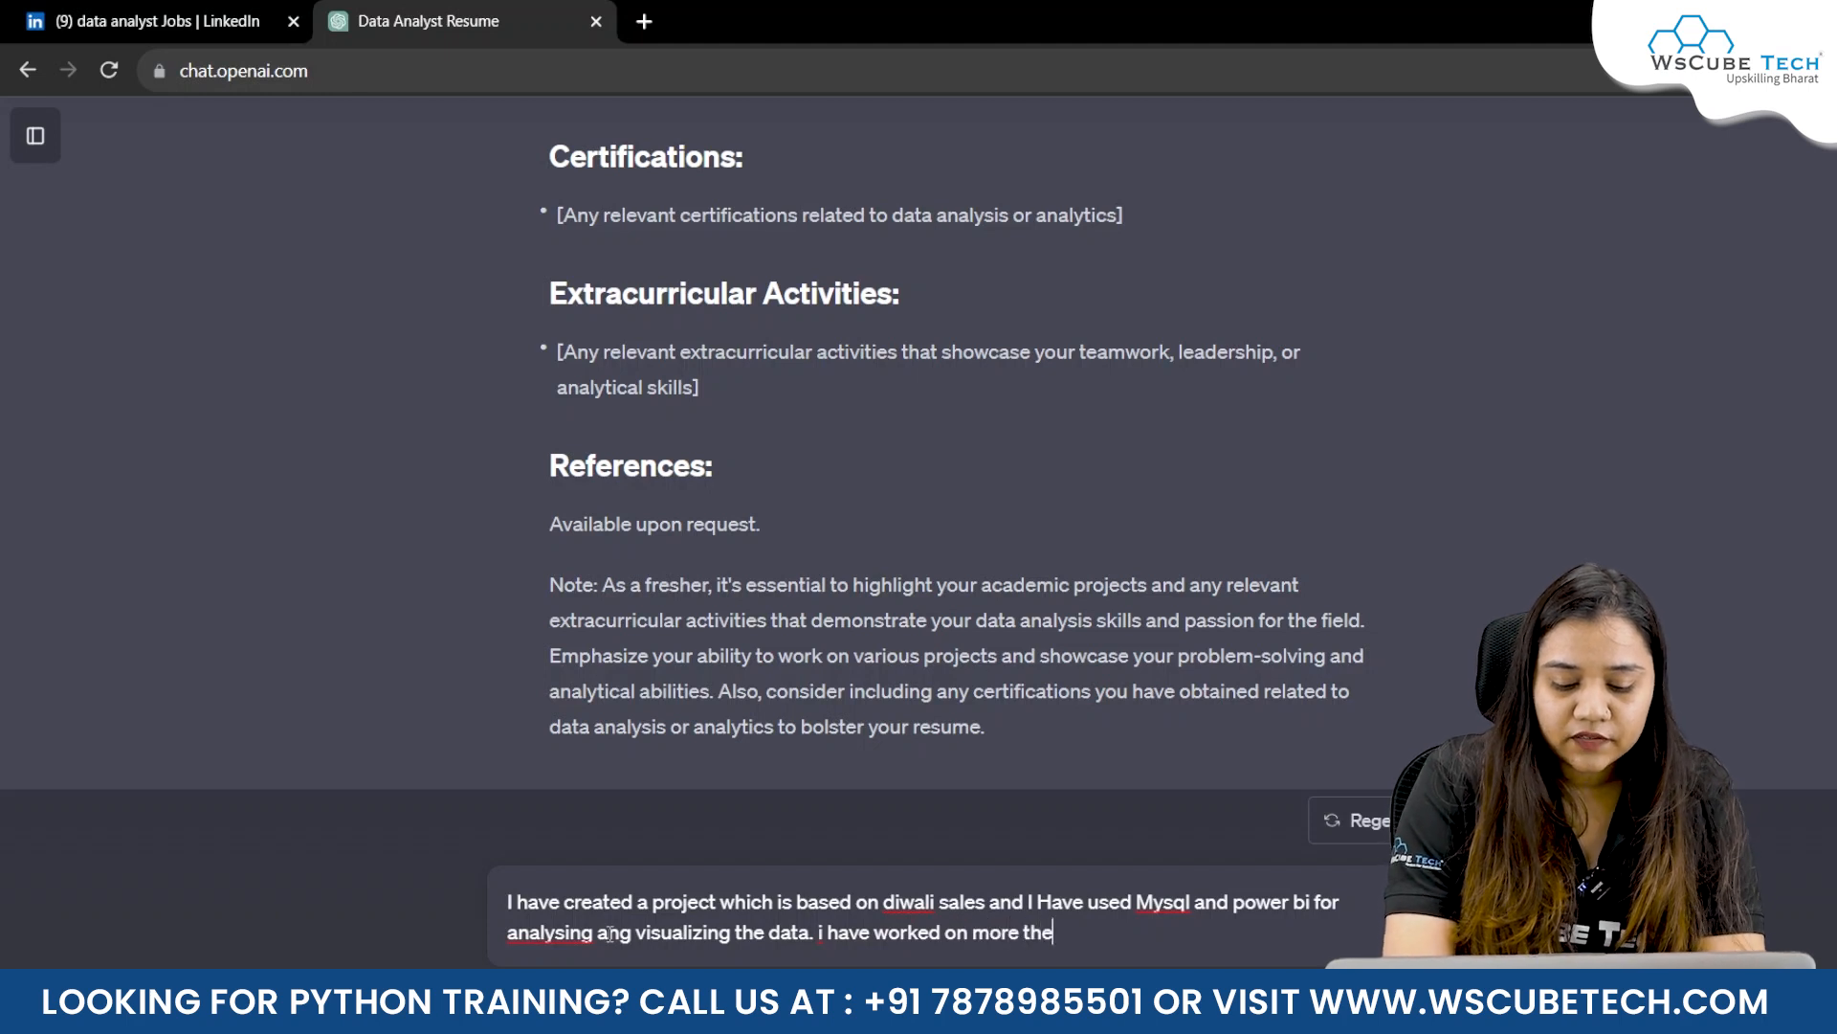
{"action": "key", "text": "BackSpace"}
{"action": "type", "text": "an 10"}
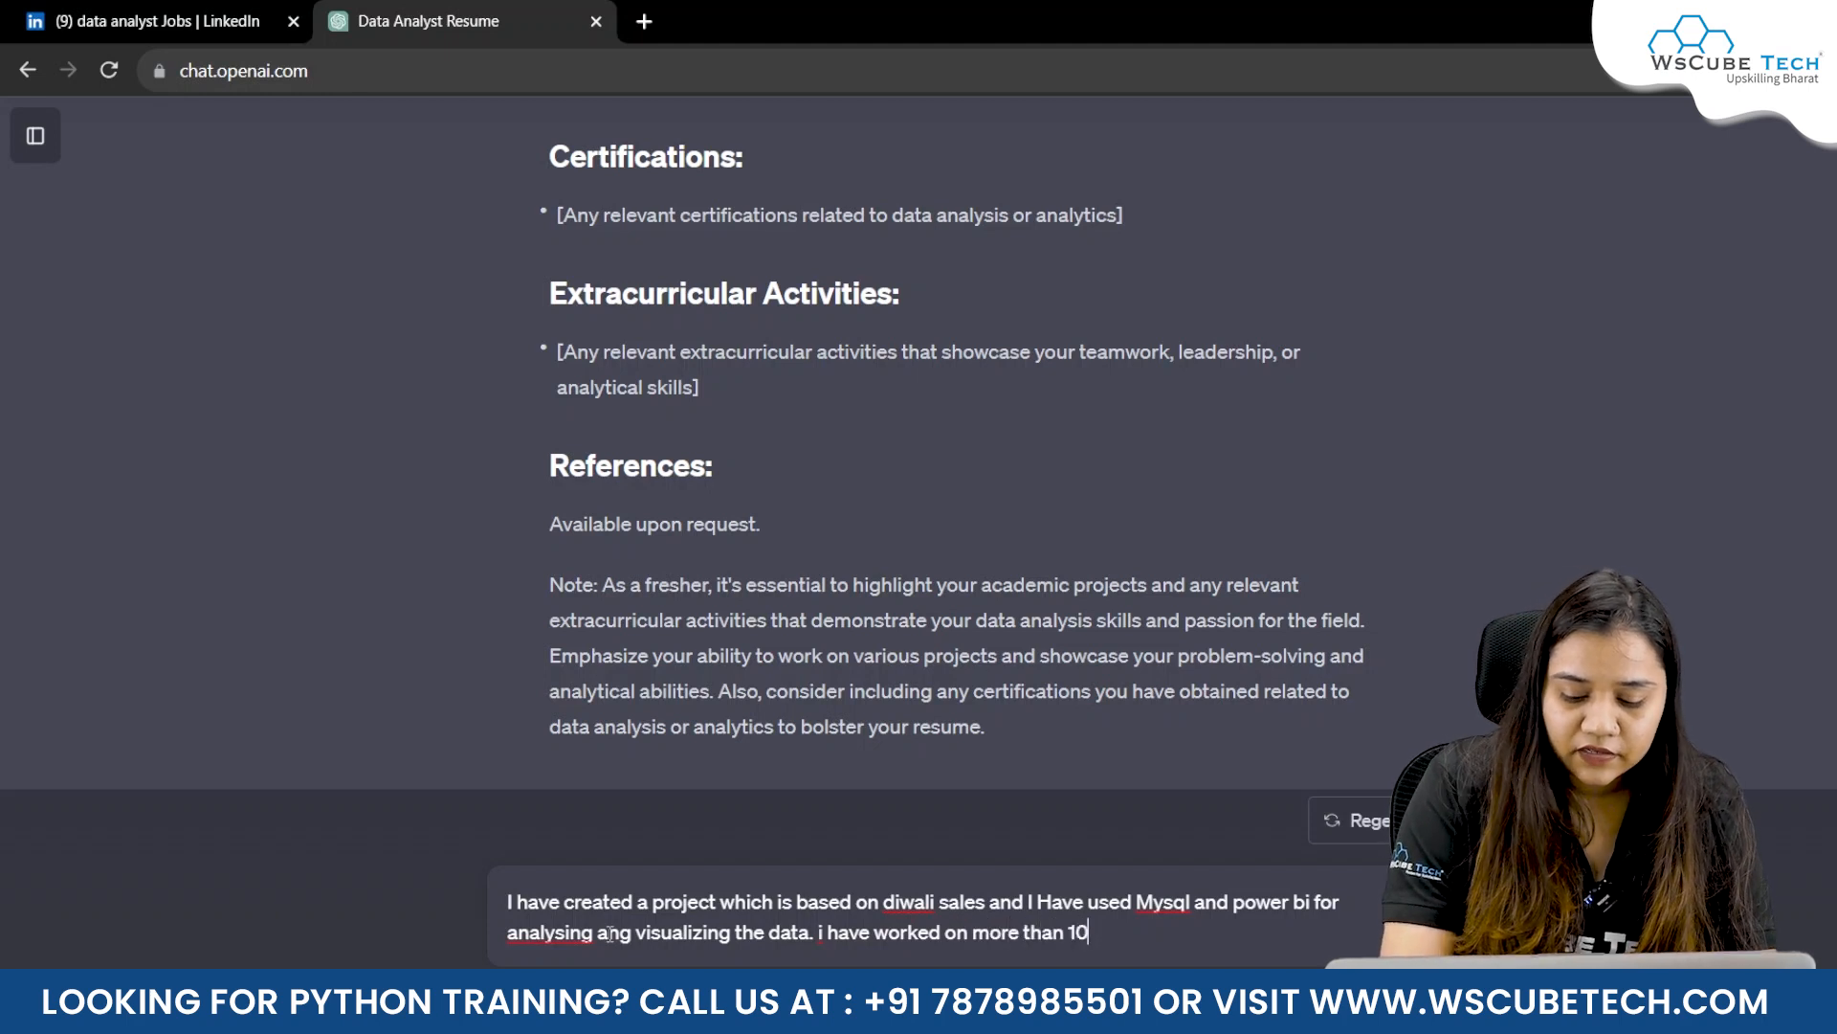
{"action": "type", "text": " lakh rows of data for this project."}
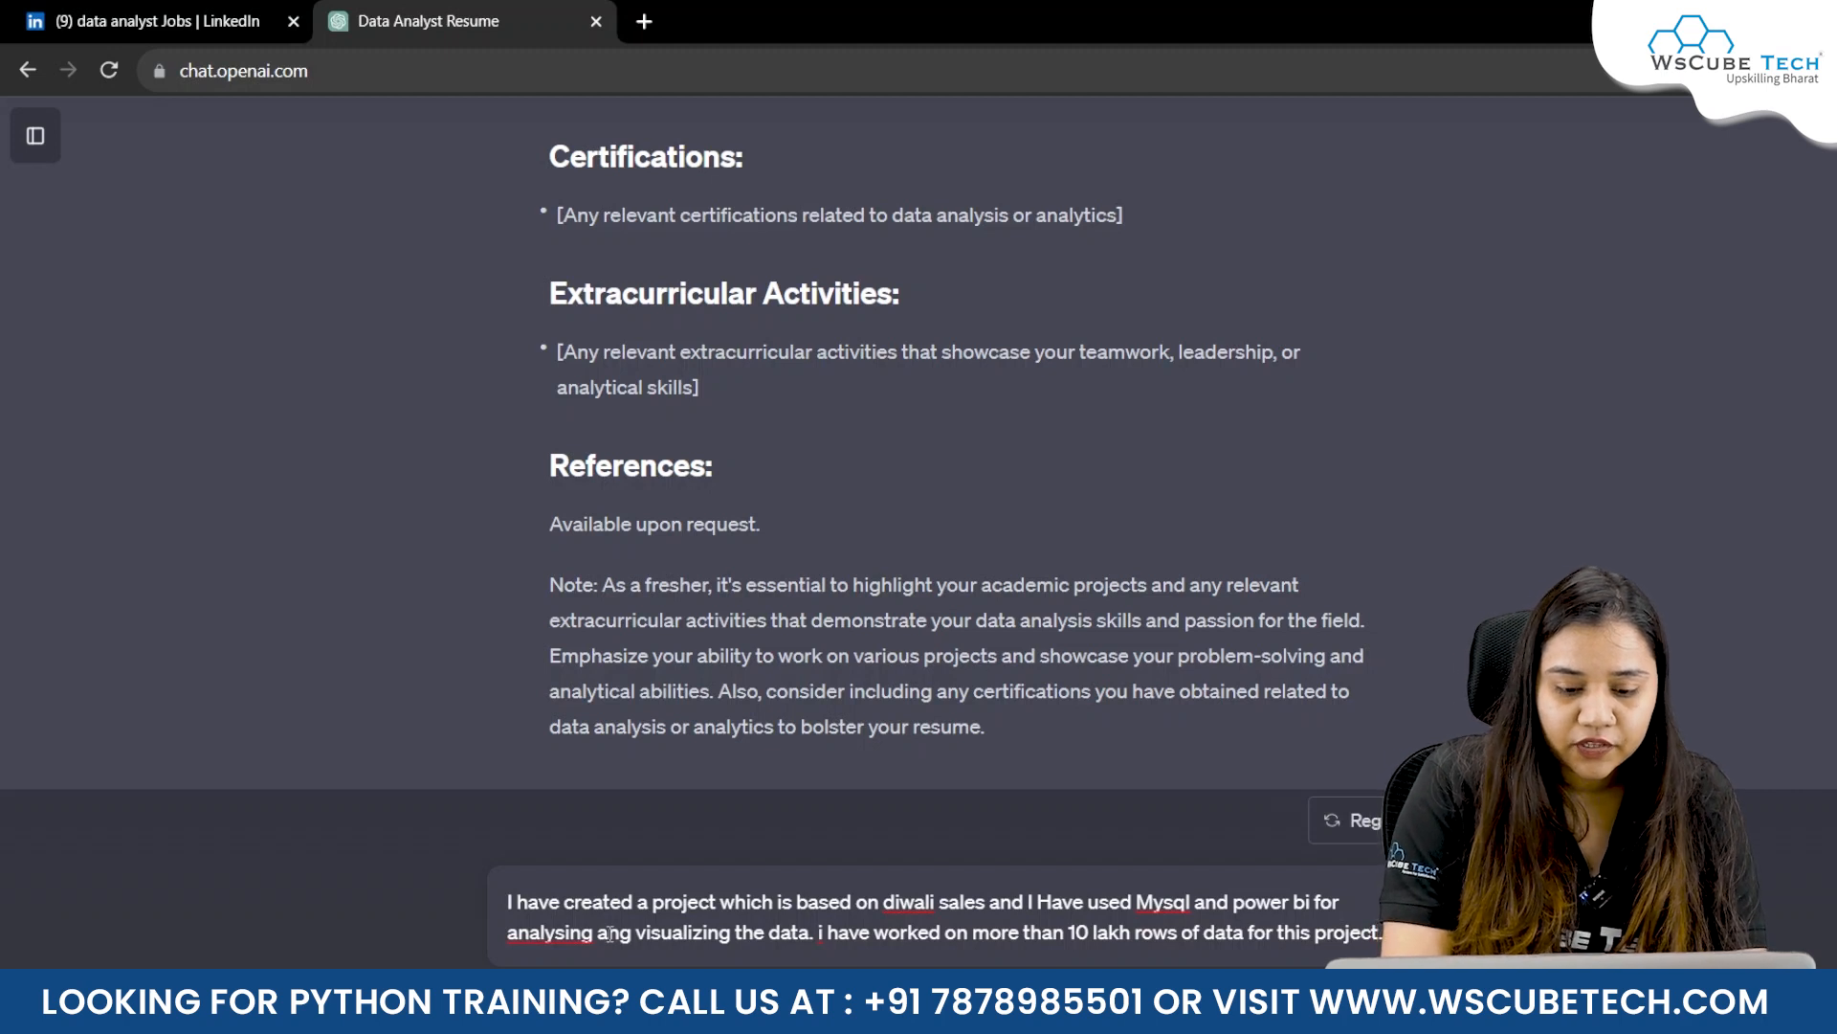
Add the line "add this to my projects and make bulet points as well." to the message and send it.
{"action": "key", "text": "shift+Return"}
{"action": "type", "text": "addt"}
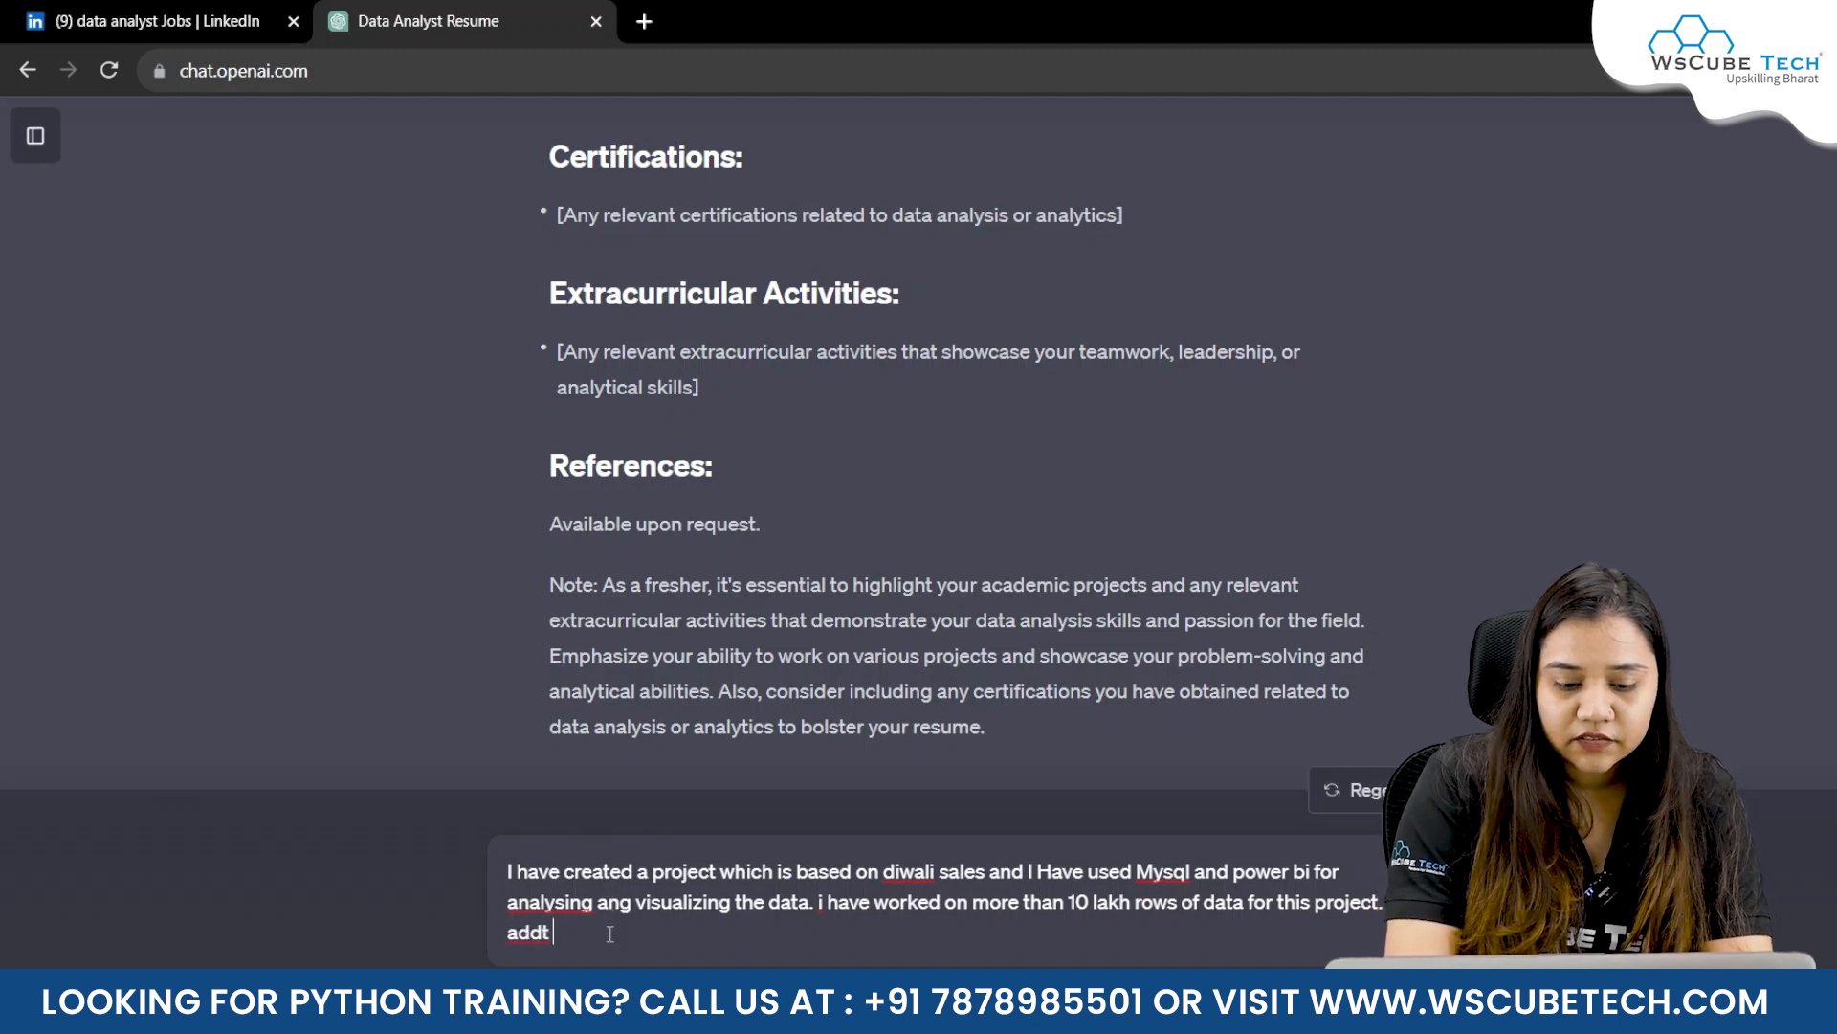
{"action": "key", "text": "BackSpace"}
{"action": "type", "text": "this to my "}
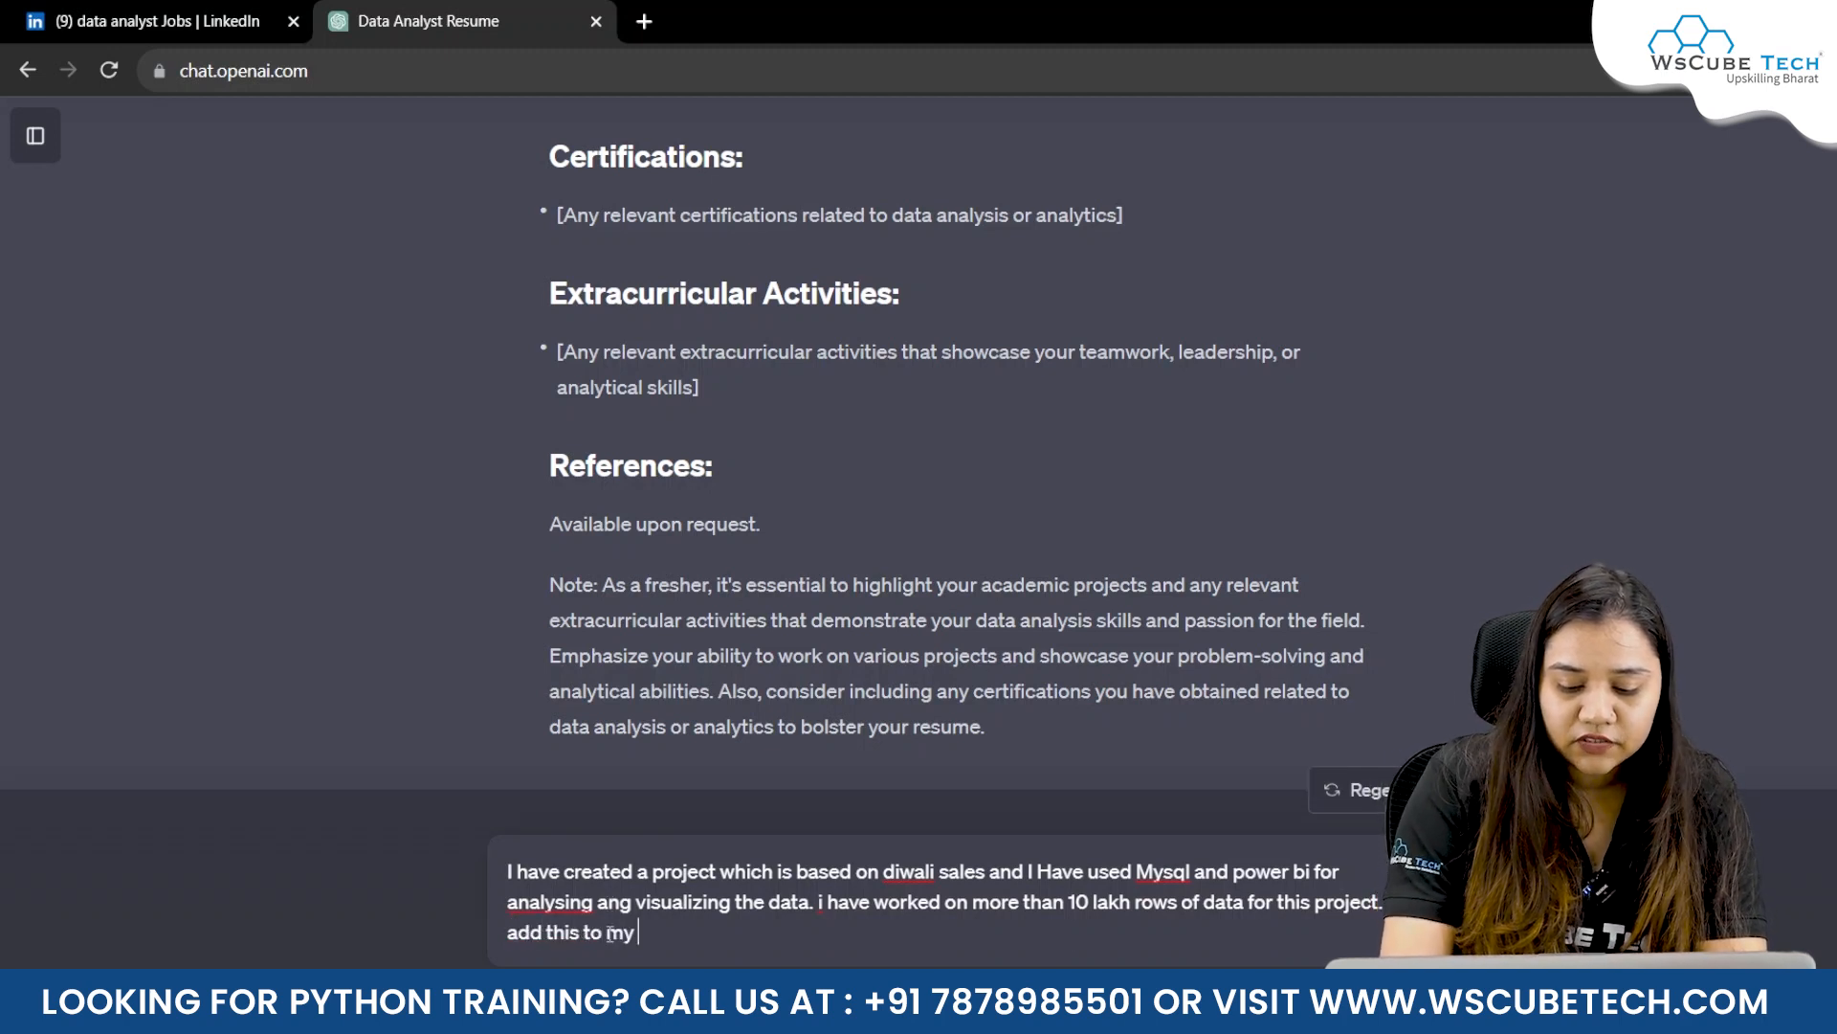
{"action": "type", "text": "projects and make bulet"}
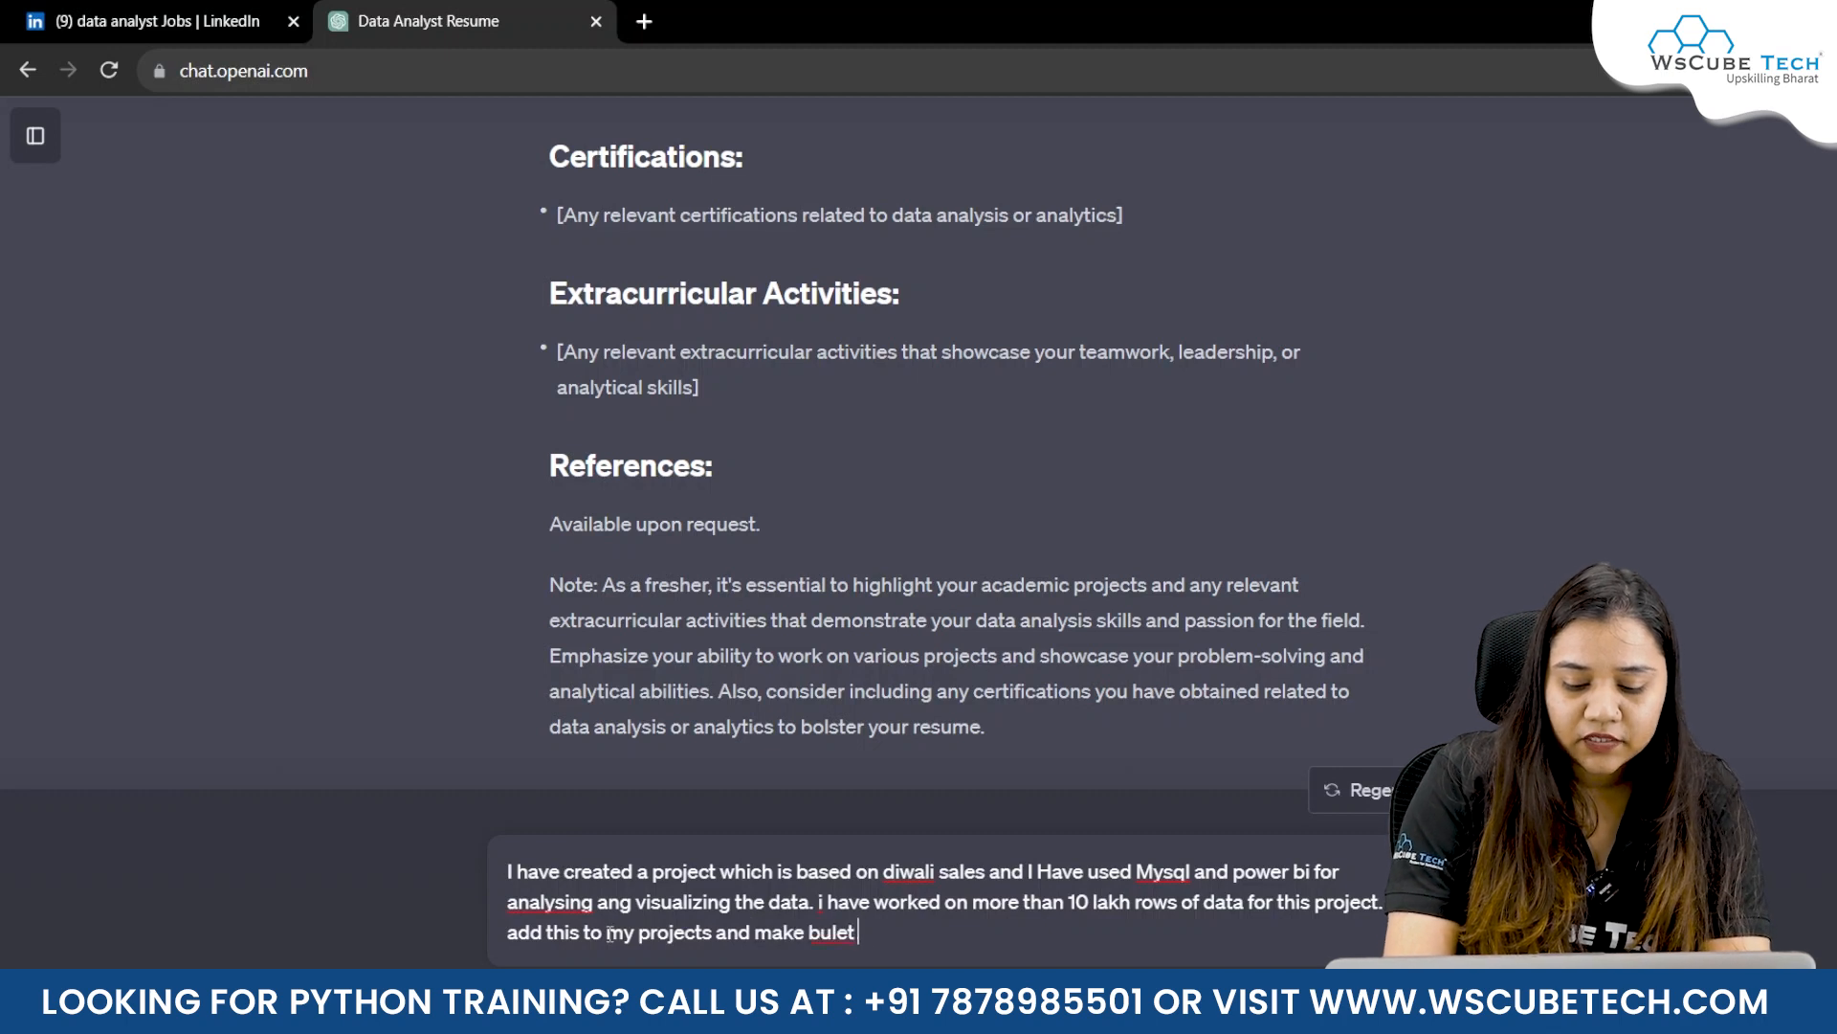
{"action": "type", "text": " points as well."}
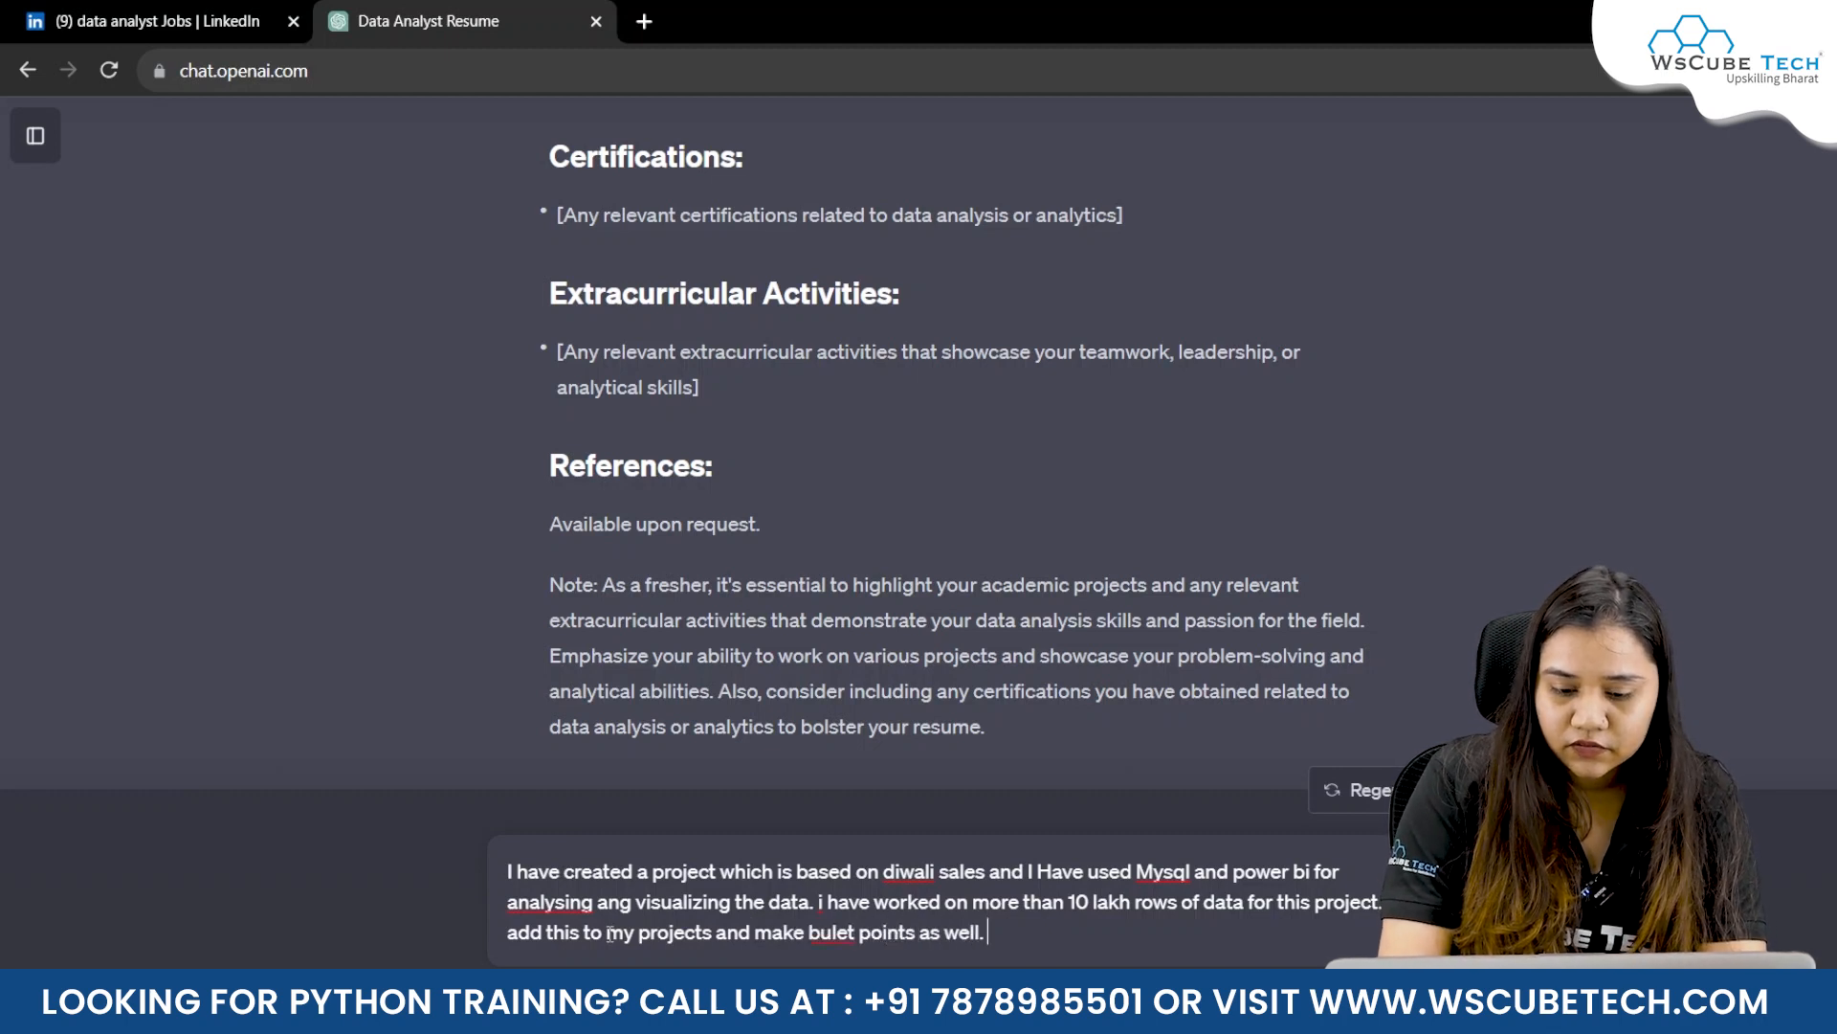
{"action": "key", "text": "Return"}
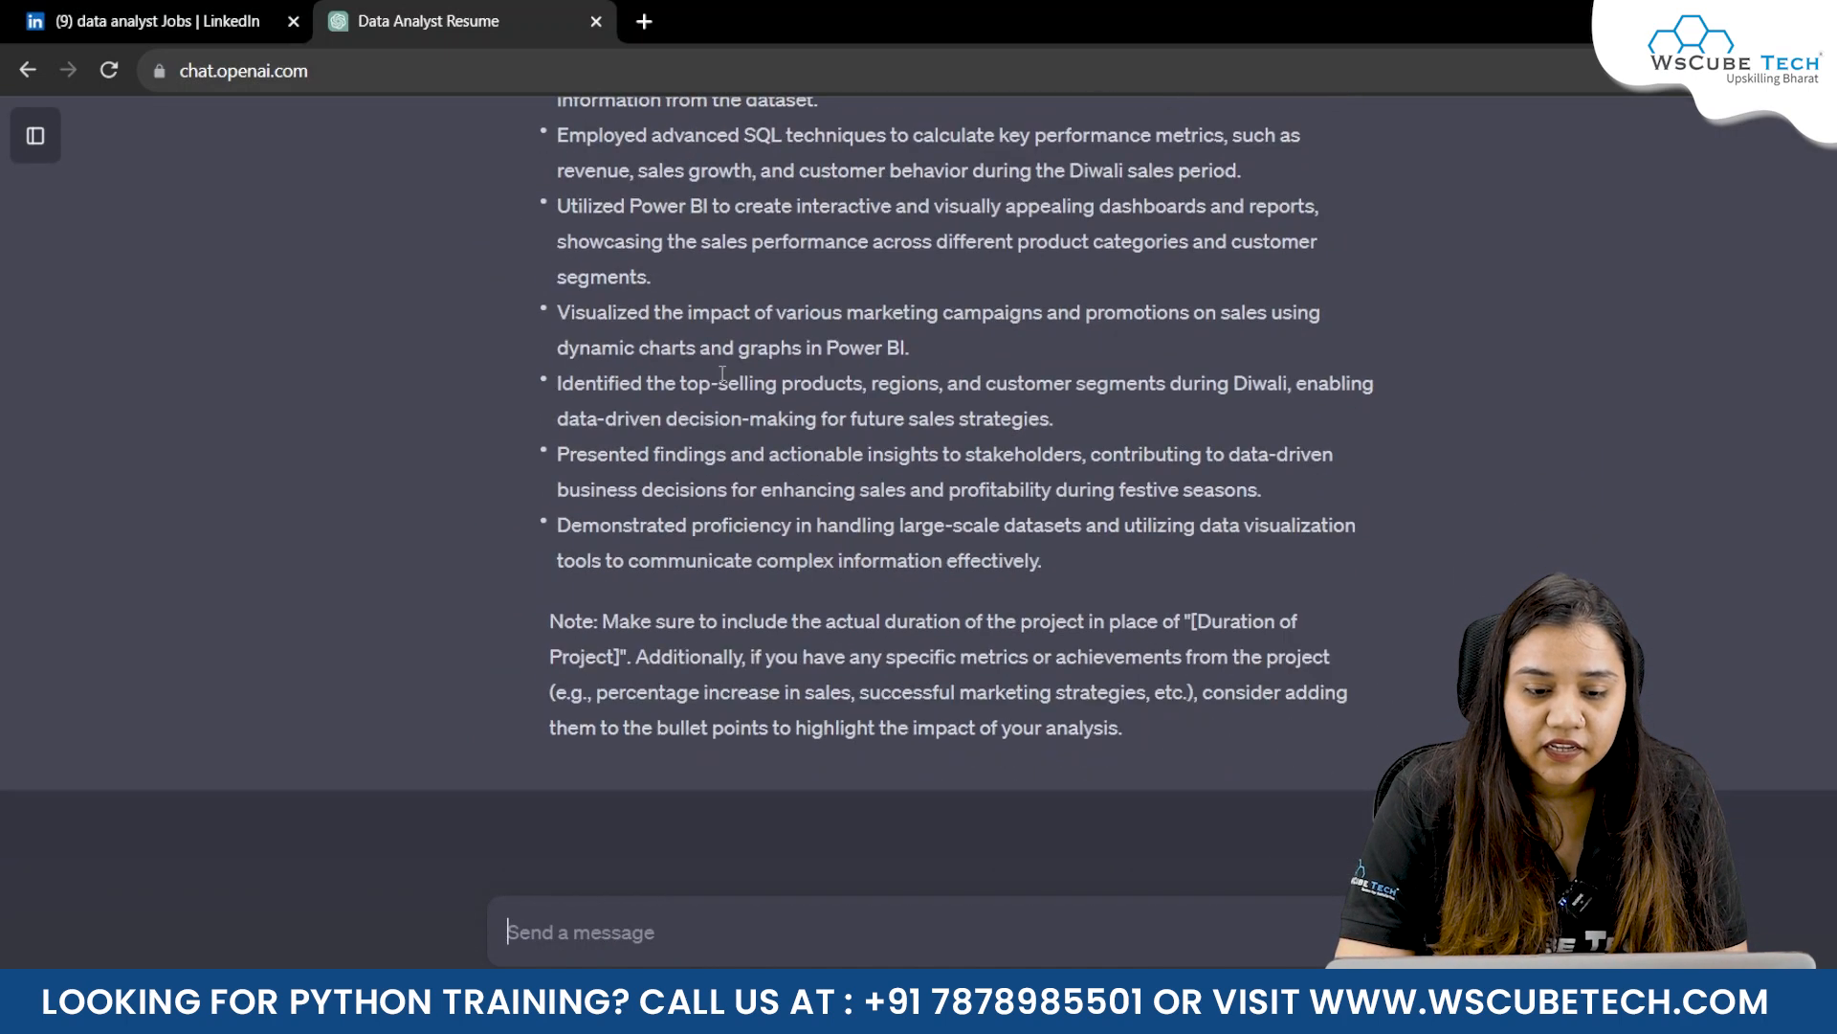
Review the Diwali Sales Analysis bullet points and send the follow-up request "make only 5 bullet points".
{"action": "scroll", "coordinate": [725, 377], "scroll_direction": "up", "scroll_amount": 3}
{"action": "scroll", "coordinate": [722, 373], "scroll_direction": "up", "scroll_amount": 1}
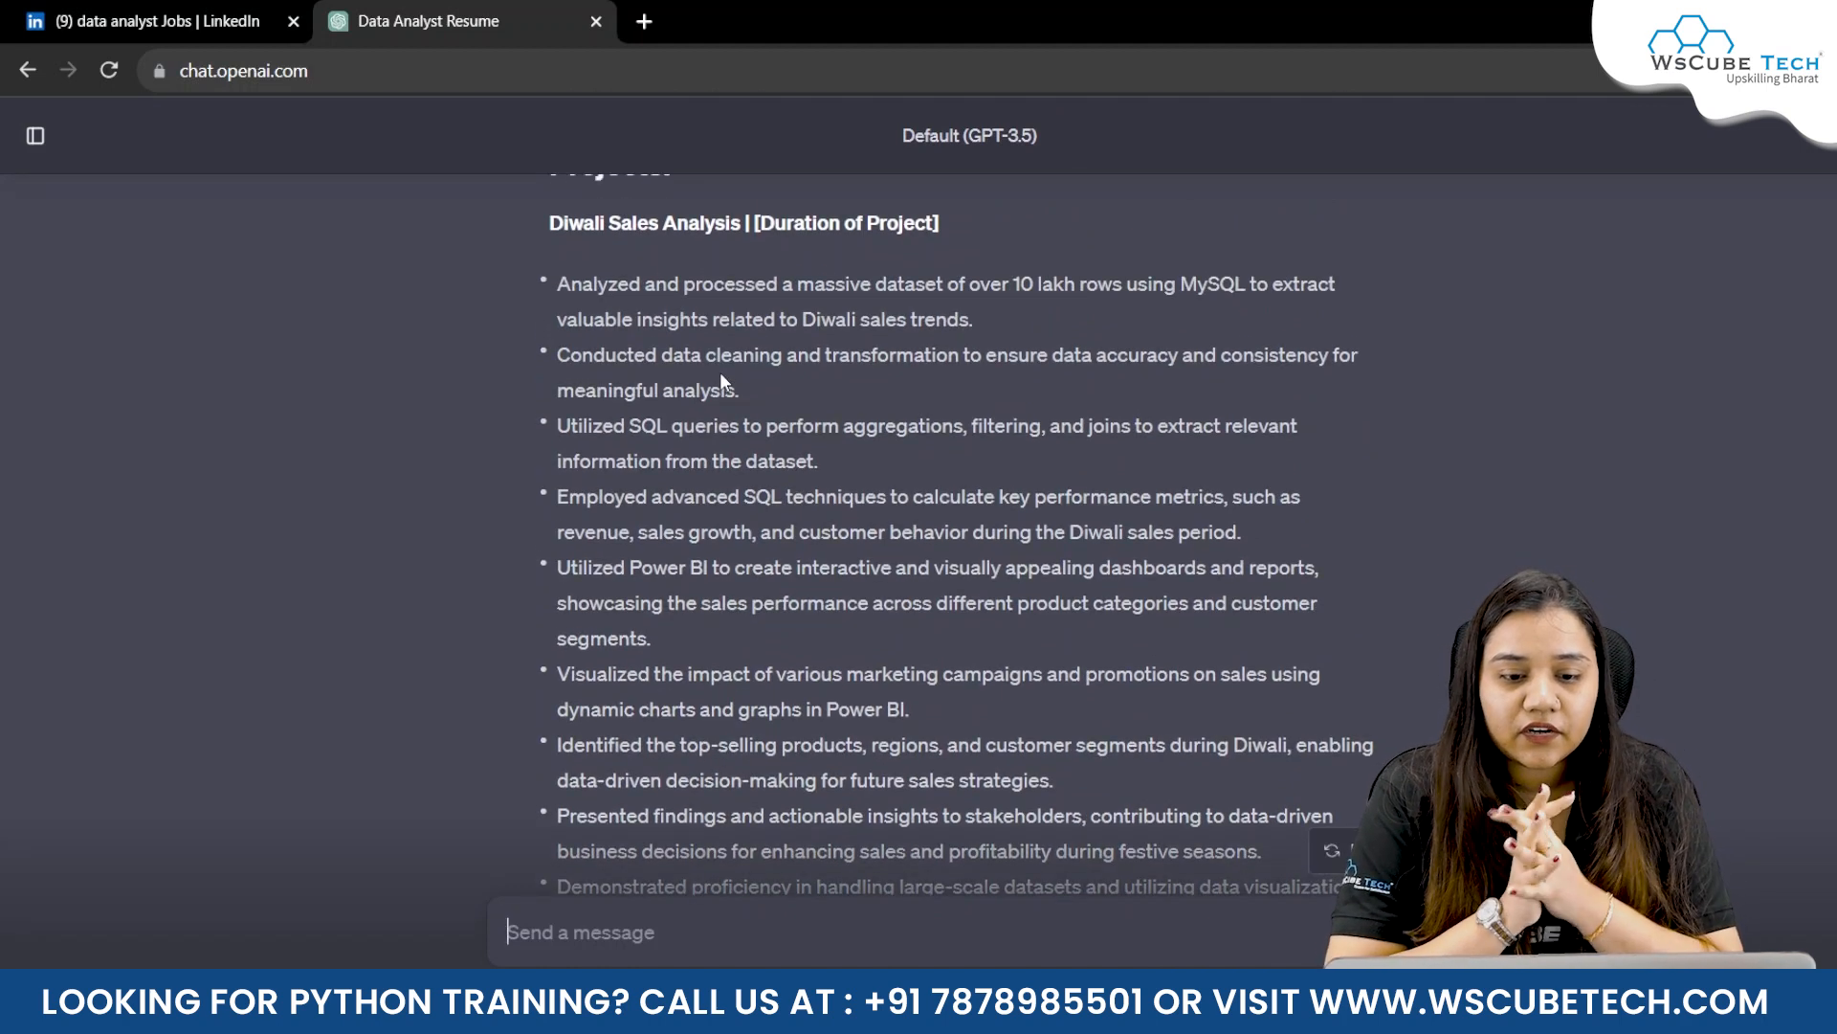
{"action": "scroll", "coordinate": [720, 372], "scroll_direction": "down", "scroll_amount": 4}
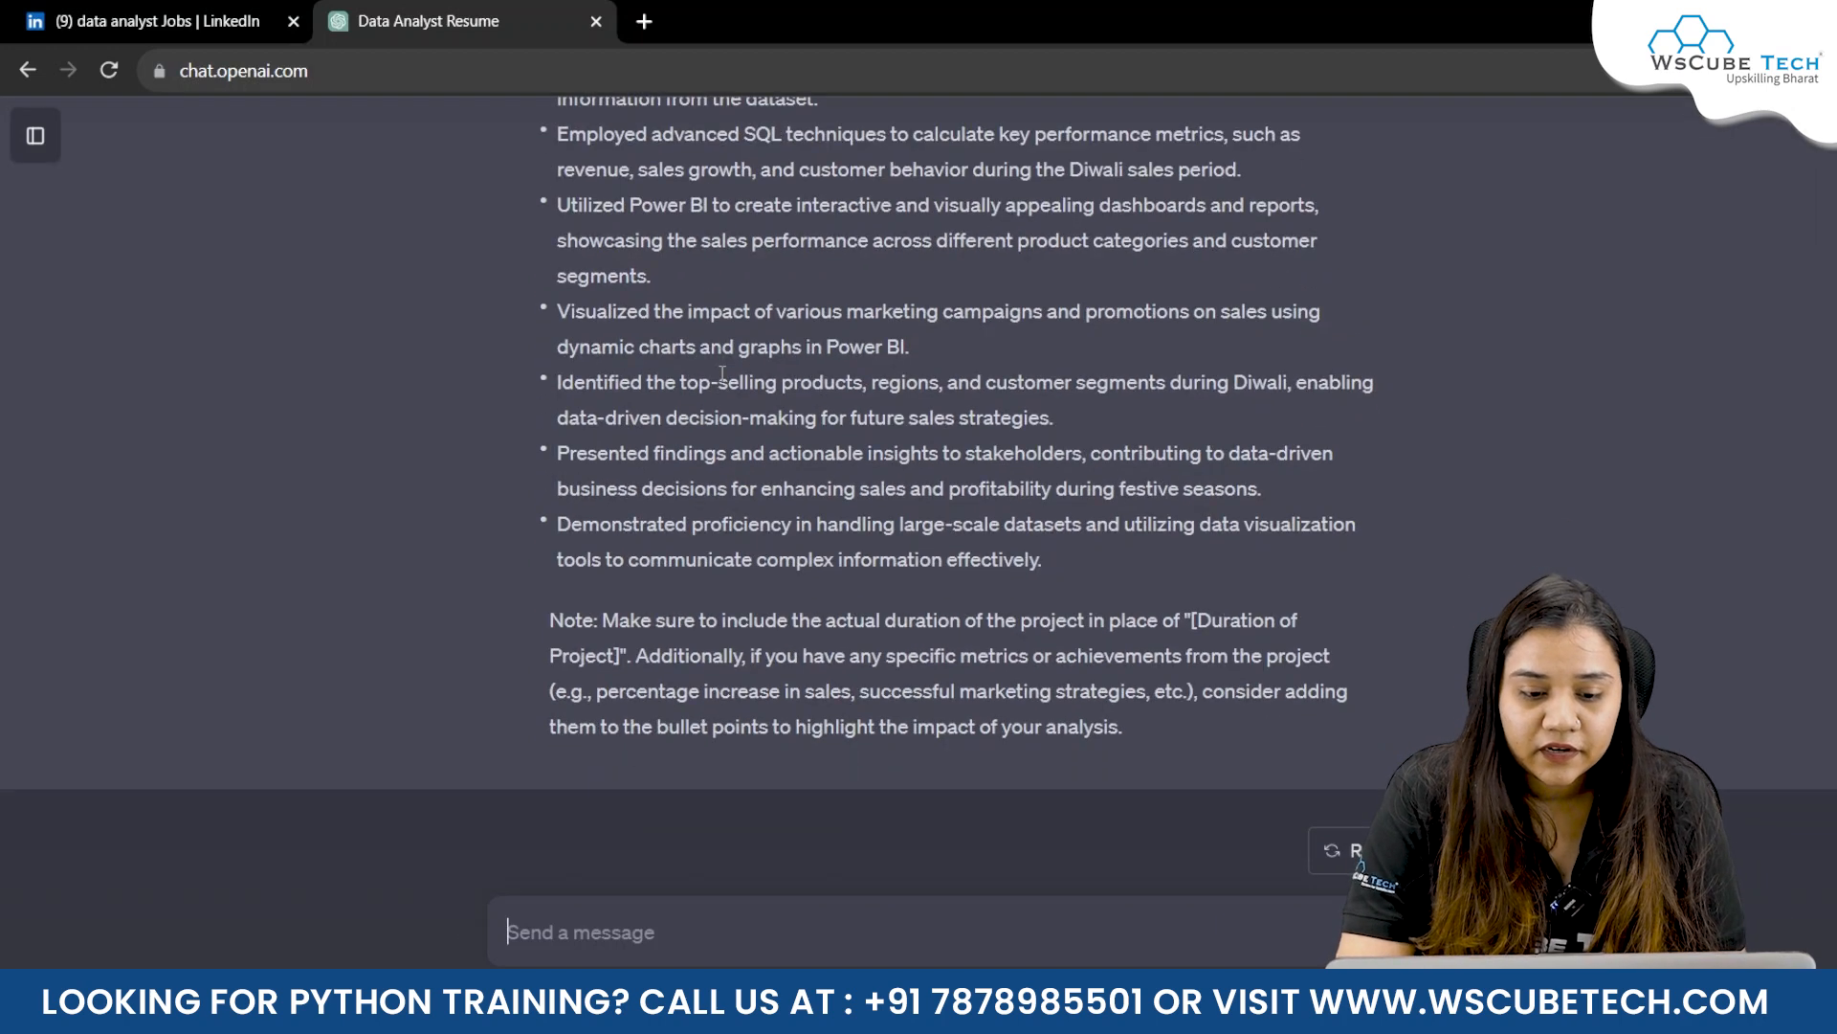
{"action": "left_click", "coordinate": [650, 933]}
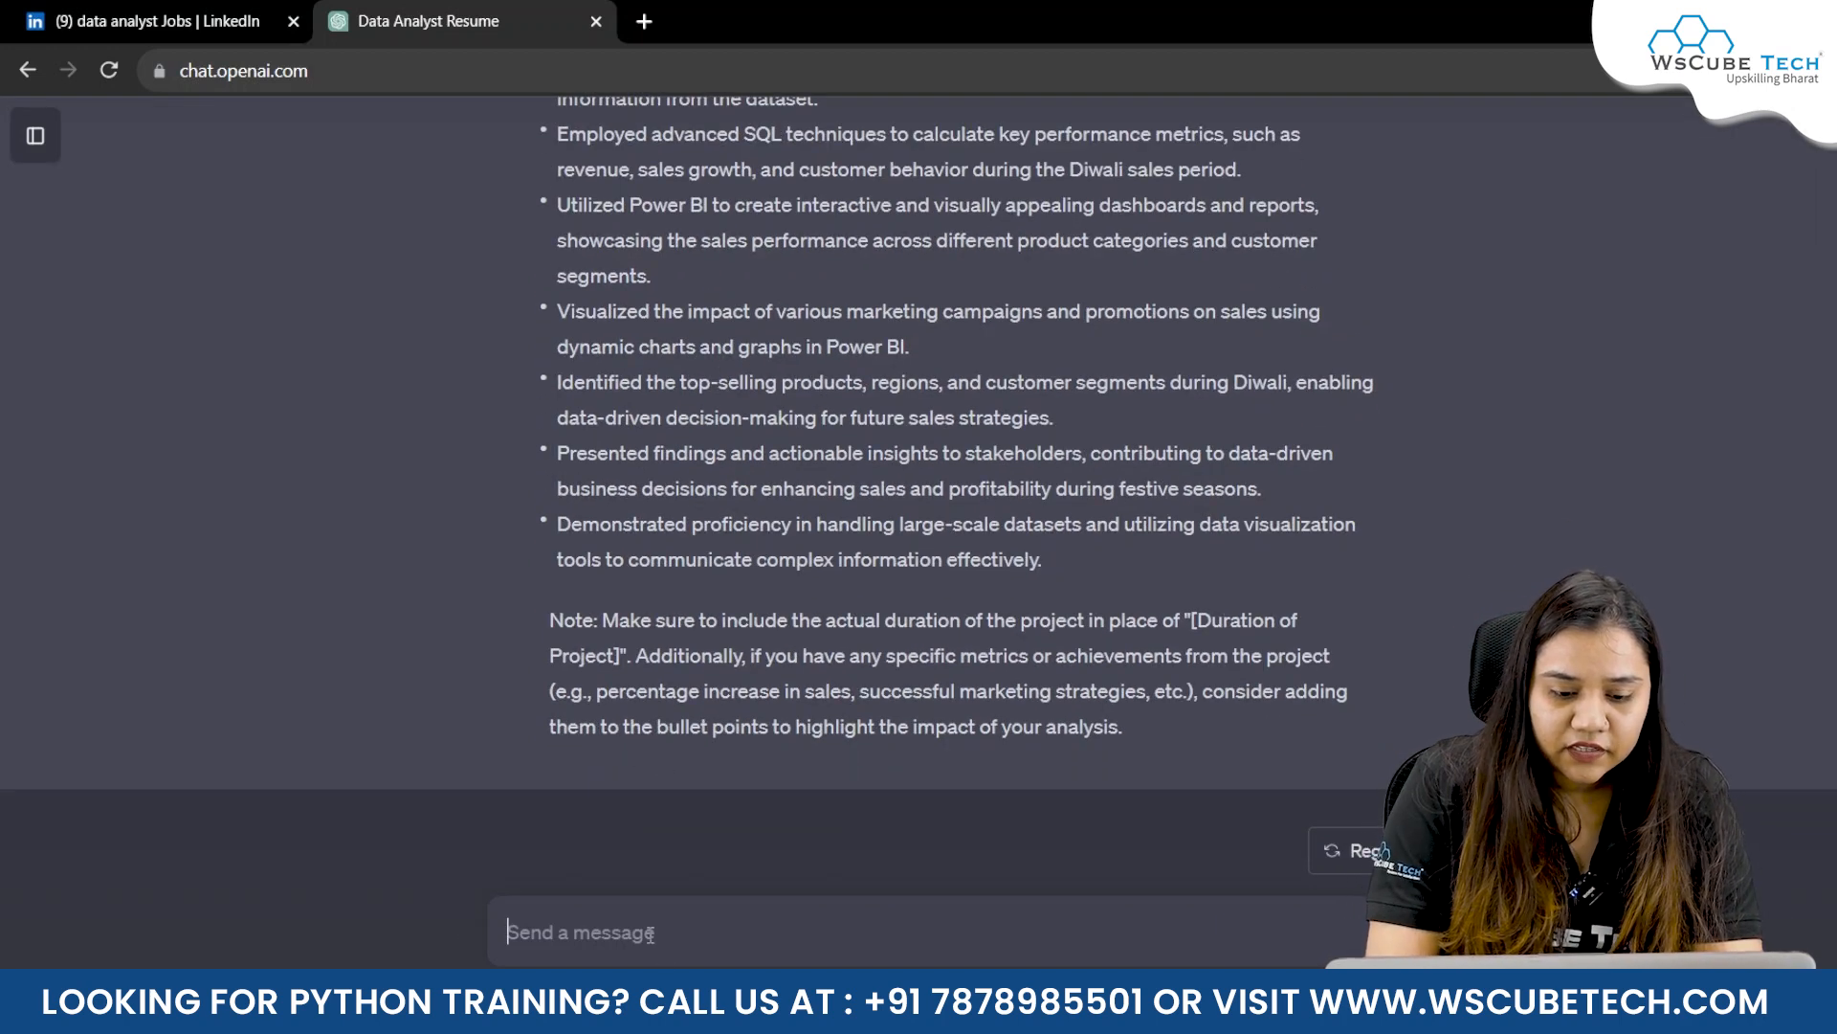
{"action": "type", "text": "make on"}
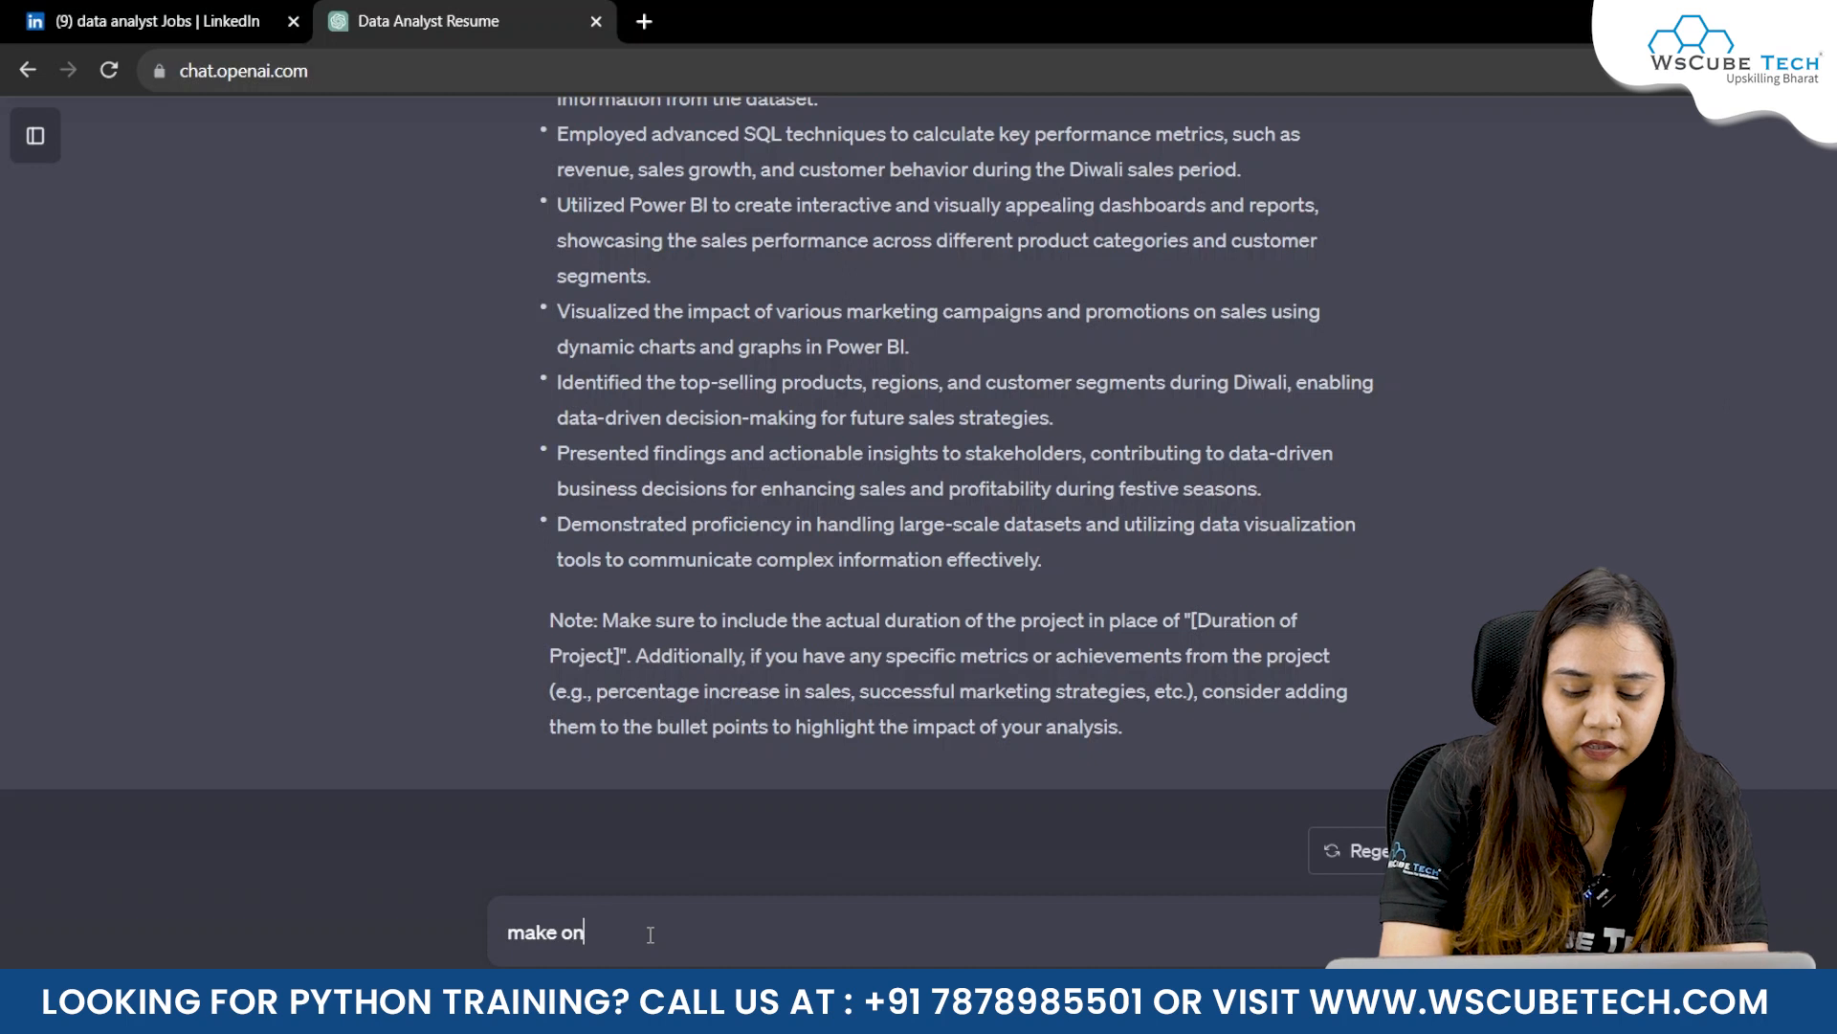
{"action": "type", "text": "ly 5 bullet points"}
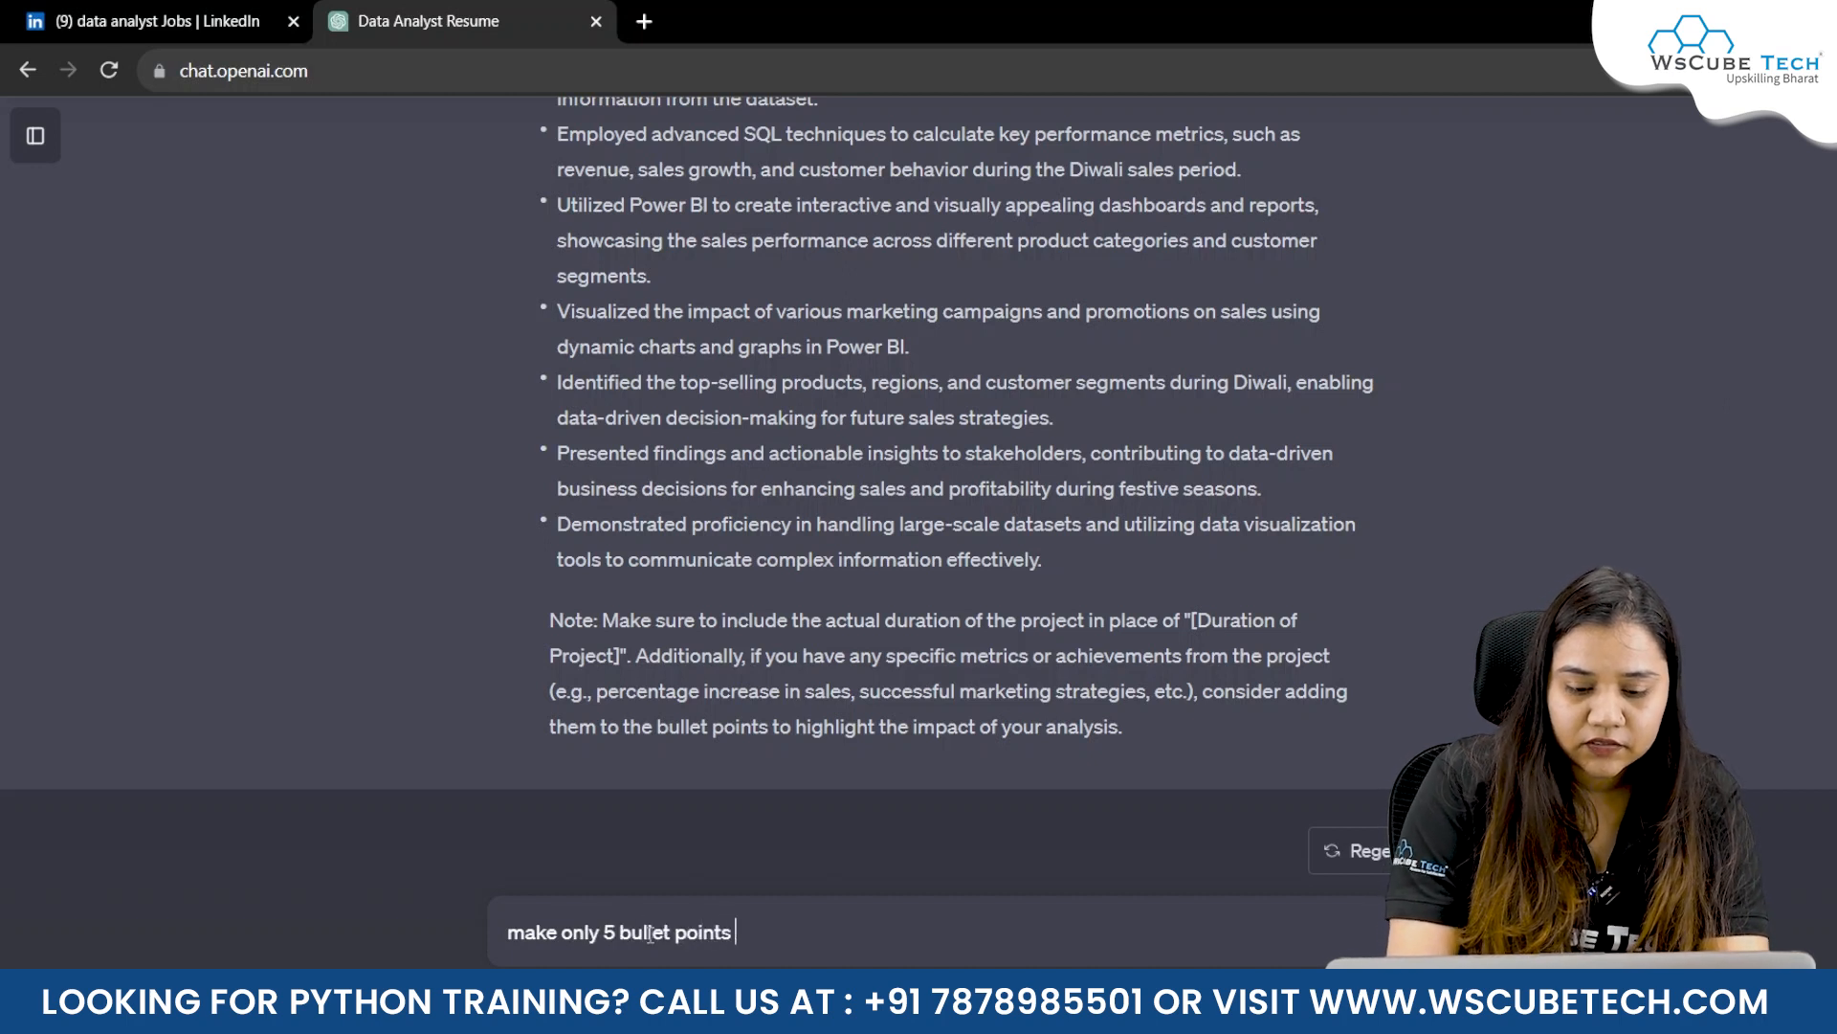
{"action": "key", "text": "Return"}
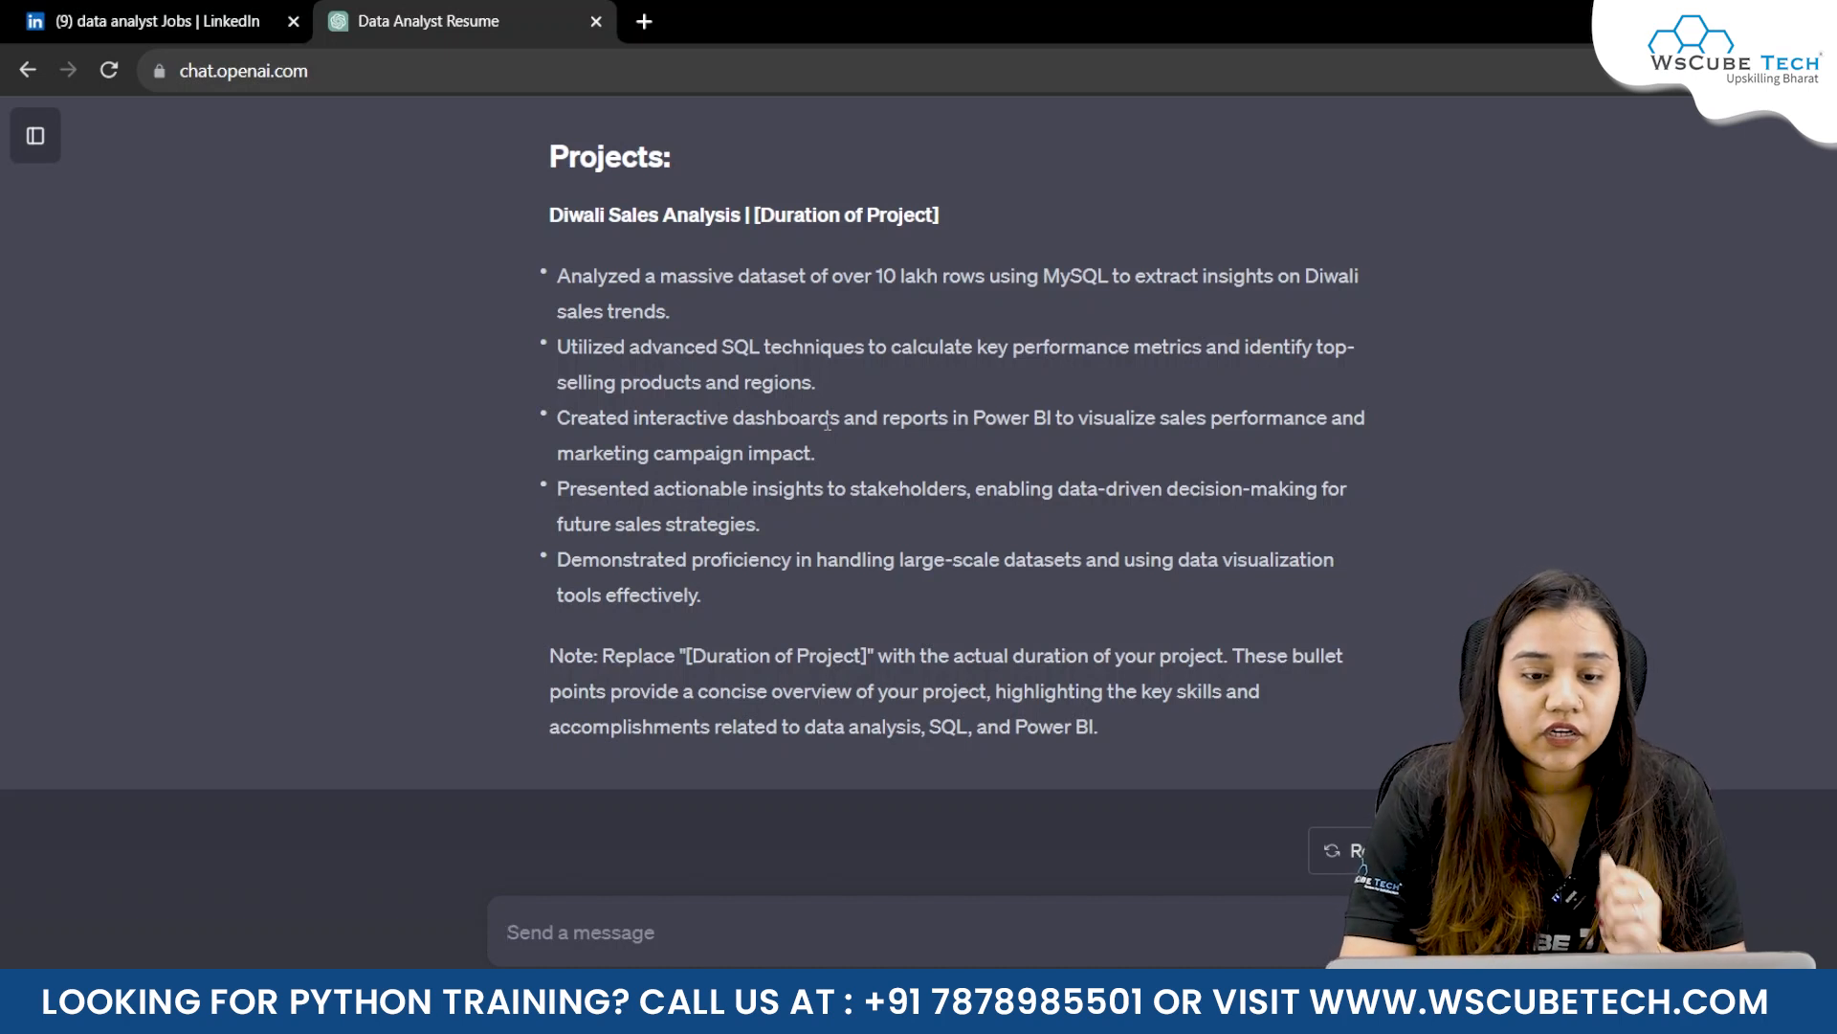
Go back to the Data Analyst (Fresher) resume and review its contact information and summary.
{"action": "scroll", "coordinate": [685, 272], "scroll_direction": "up", "scroll_amount": 20}
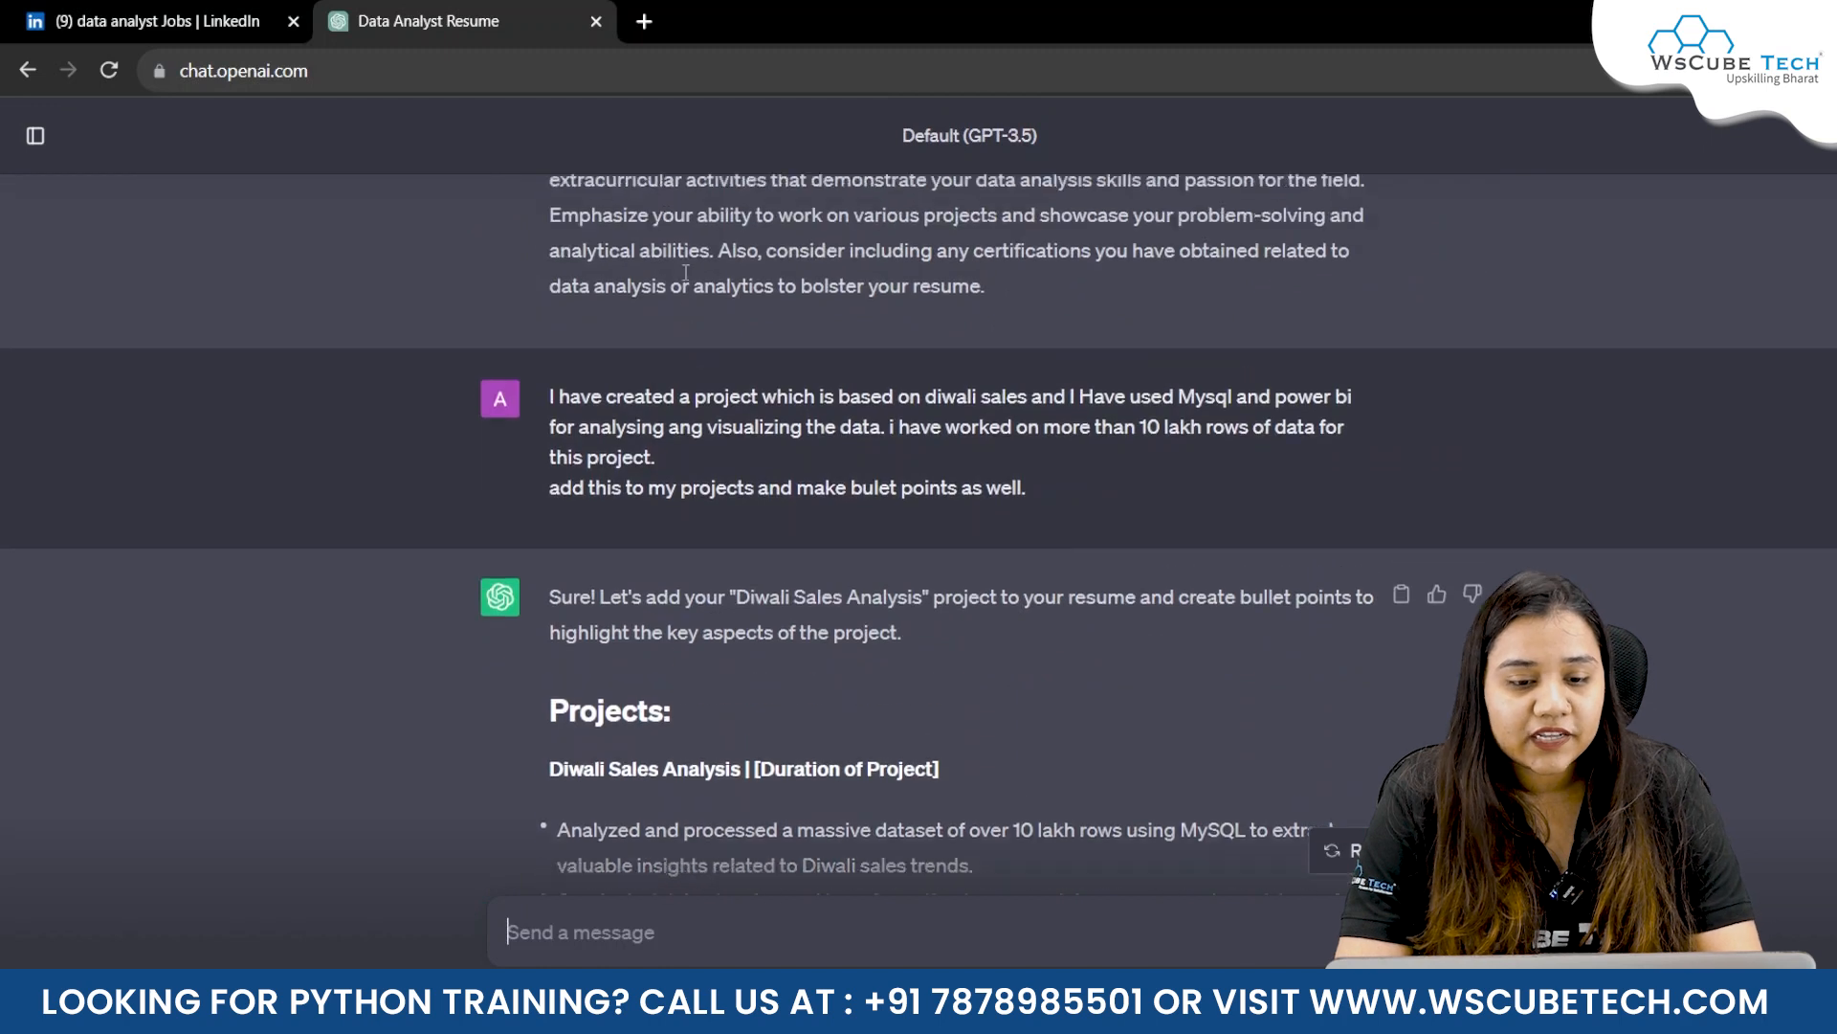
{"action": "scroll", "coordinate": [685, 276], "scroll_direction": "up", "scroll_amount": 20}
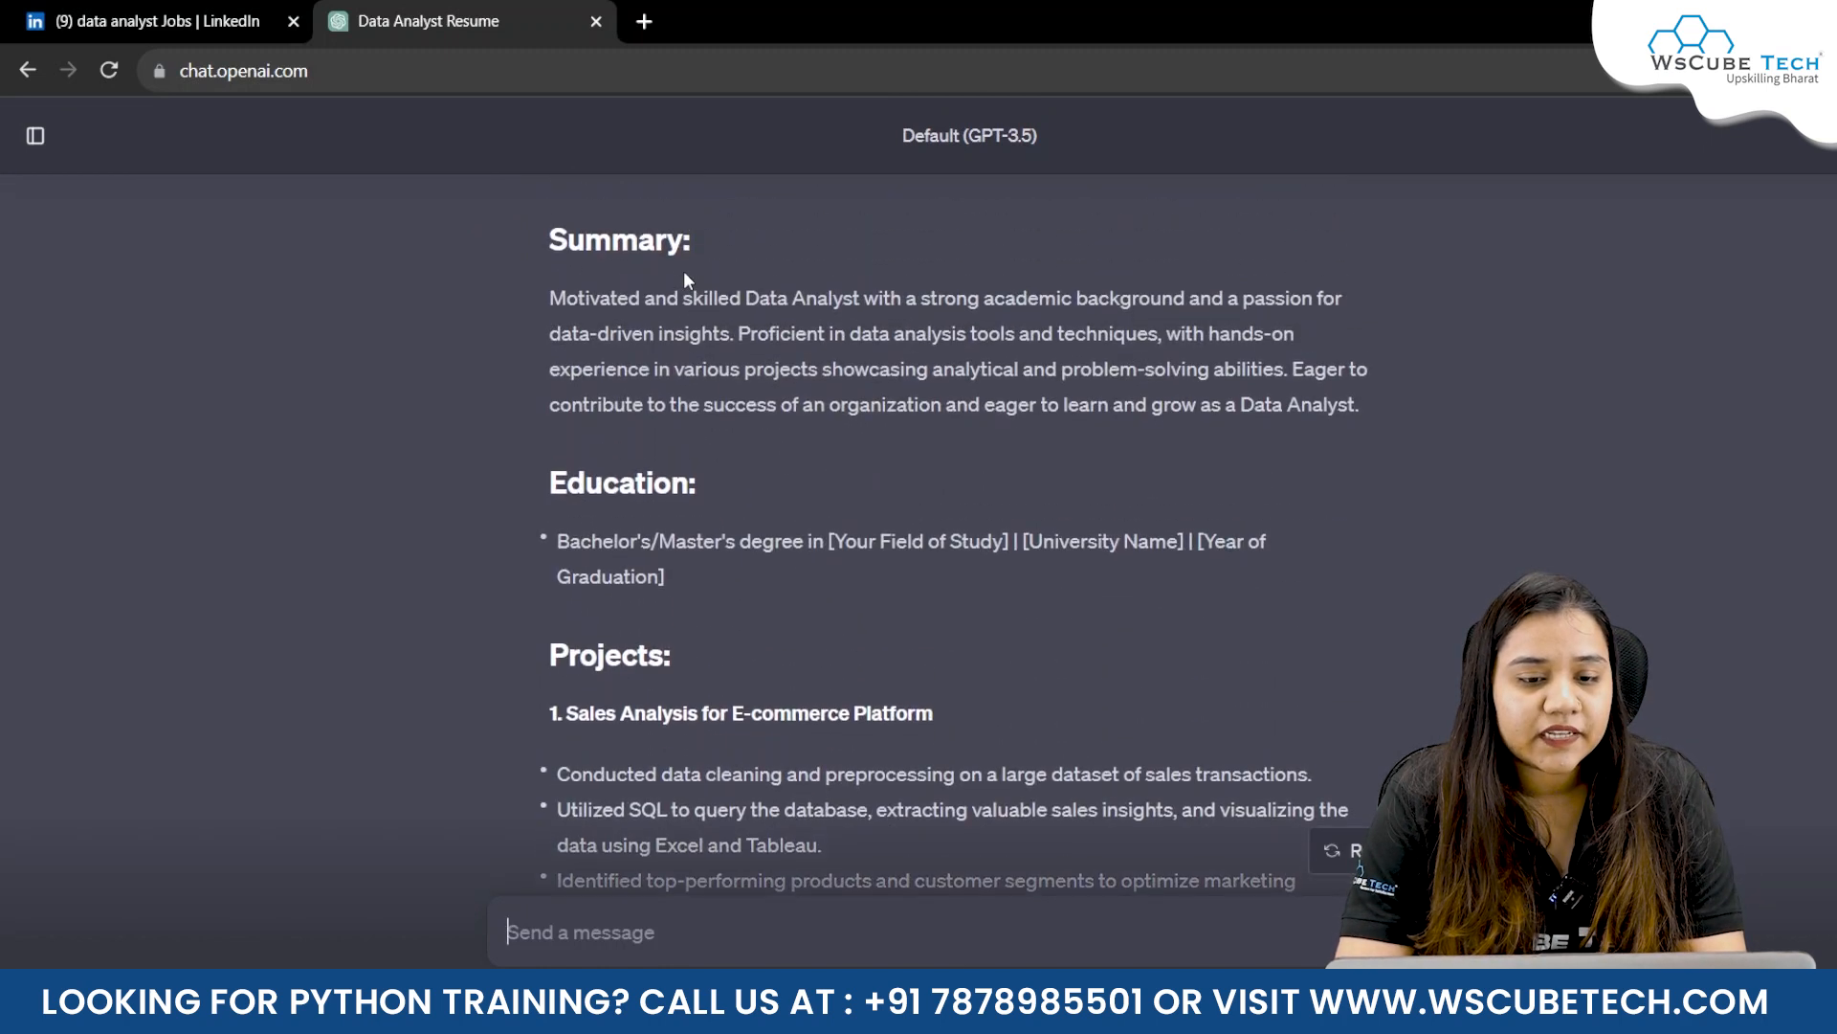
{"action": "scroll", "coordinate": [683, 271], "scroll_direction": "up", "scroll_amount": 2}
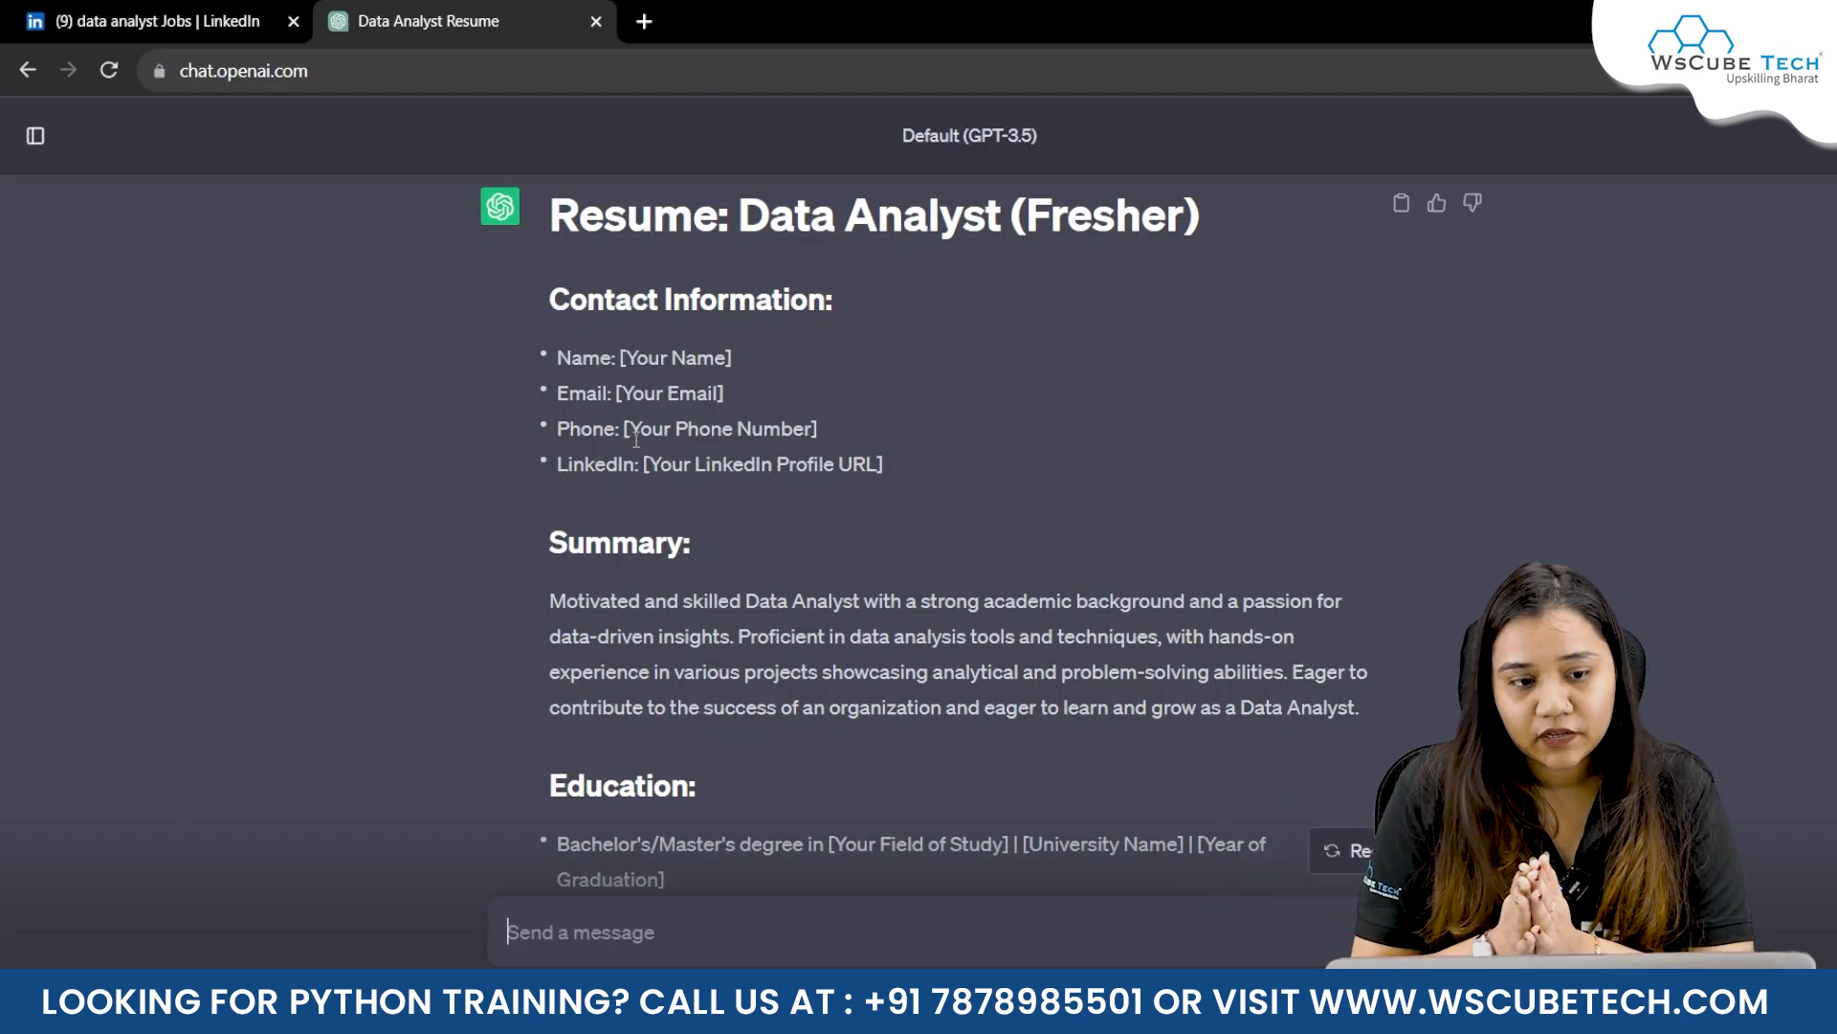
Switch to the LinkedIn job search, open NatWest Group's "Data Analyst, VP" posting and examine its responsibilities and required skills.
{"action": "left_click", "coordinate": [72, 14]}
{"action": "scroll", "coordinate": [1213, 423], "scroll_direction": "up", "scroll_amount": 10}
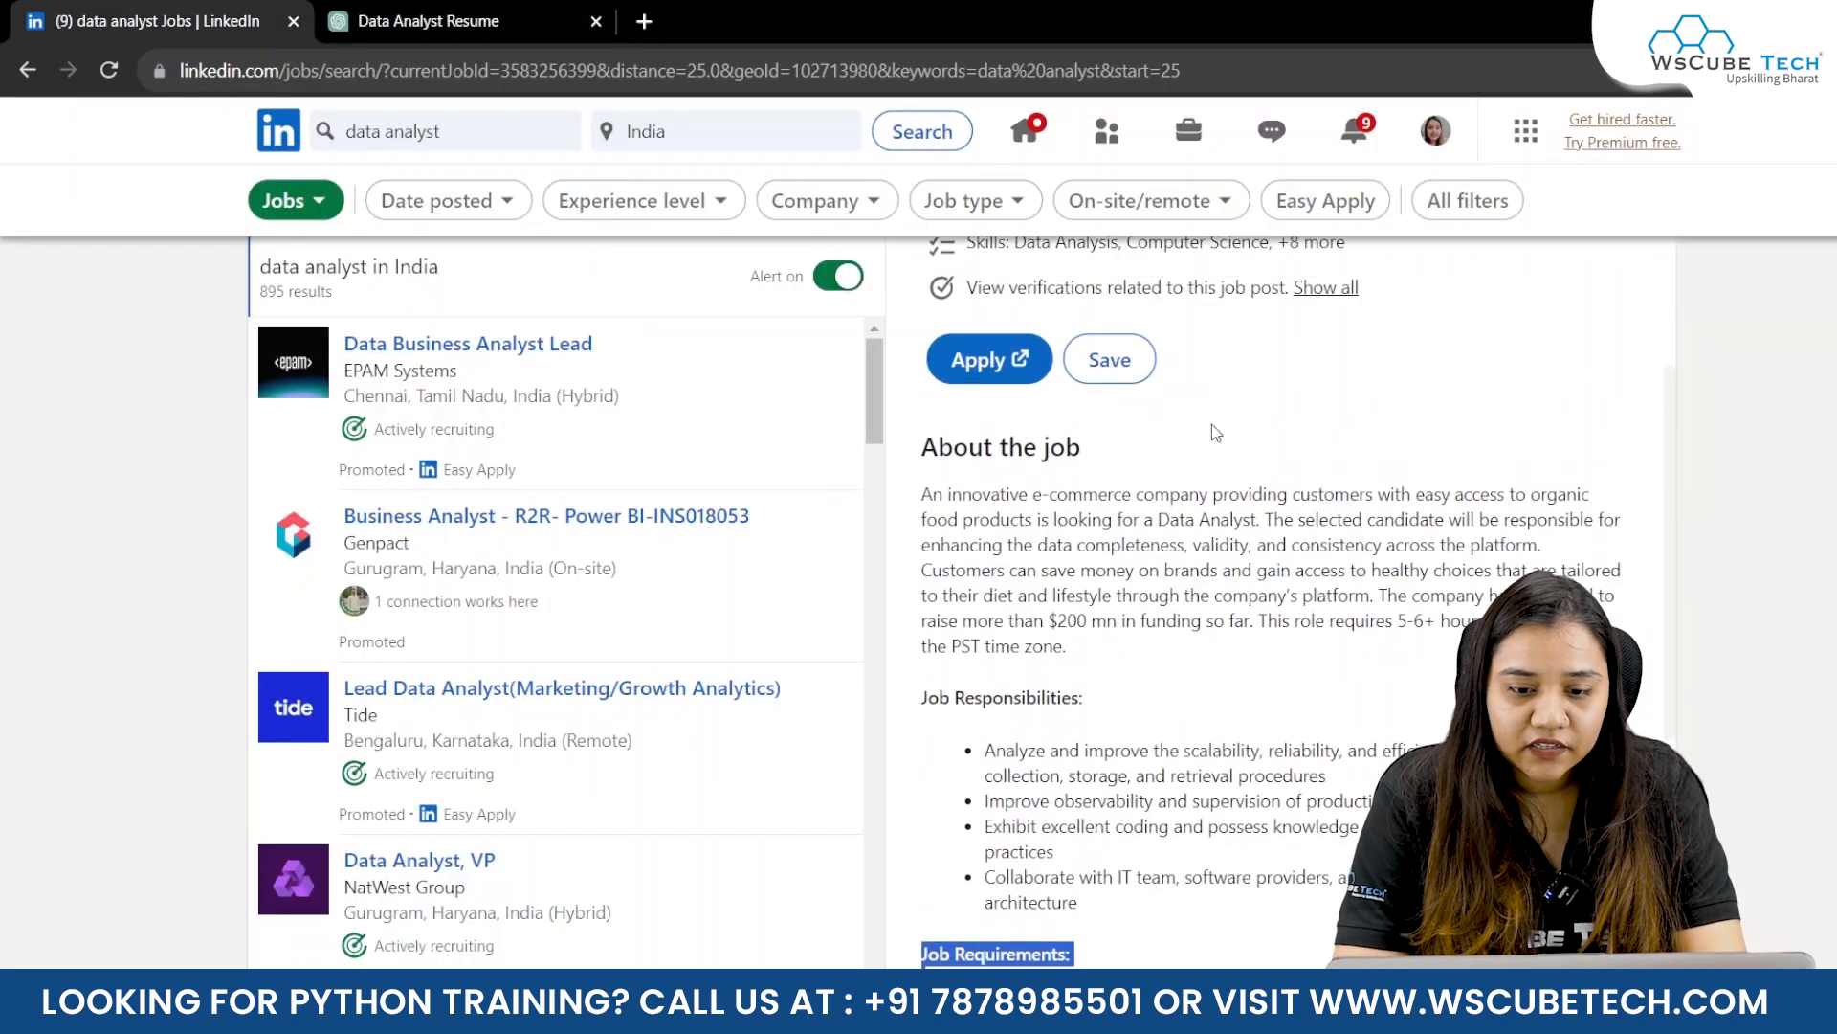
{"action": "scroll", "coordinate": [763, 747], "scroll_direction": "down", "scroll_amount": 4}
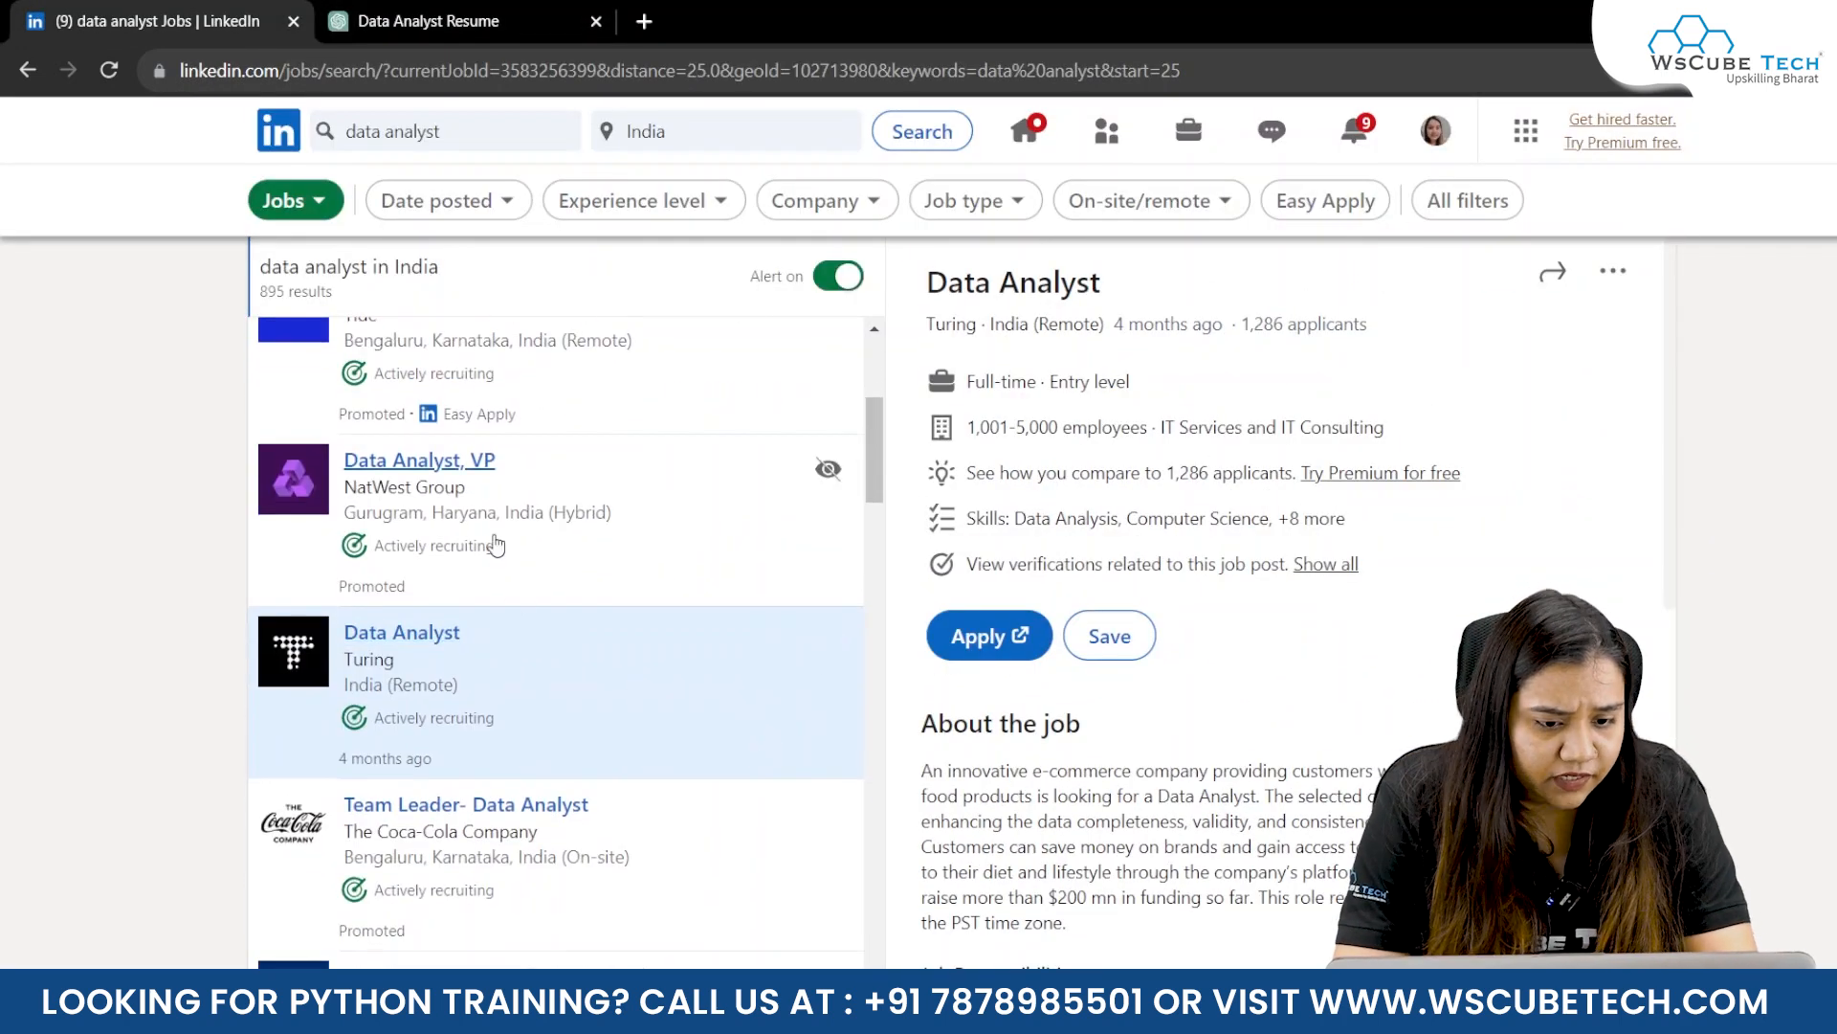
{"action": "left_click", "coordinate": [414, 470]}
{"action": "scroll", "coordinate": [1100, 678], "scroll_direction": "down", "scroll_amount": 8}
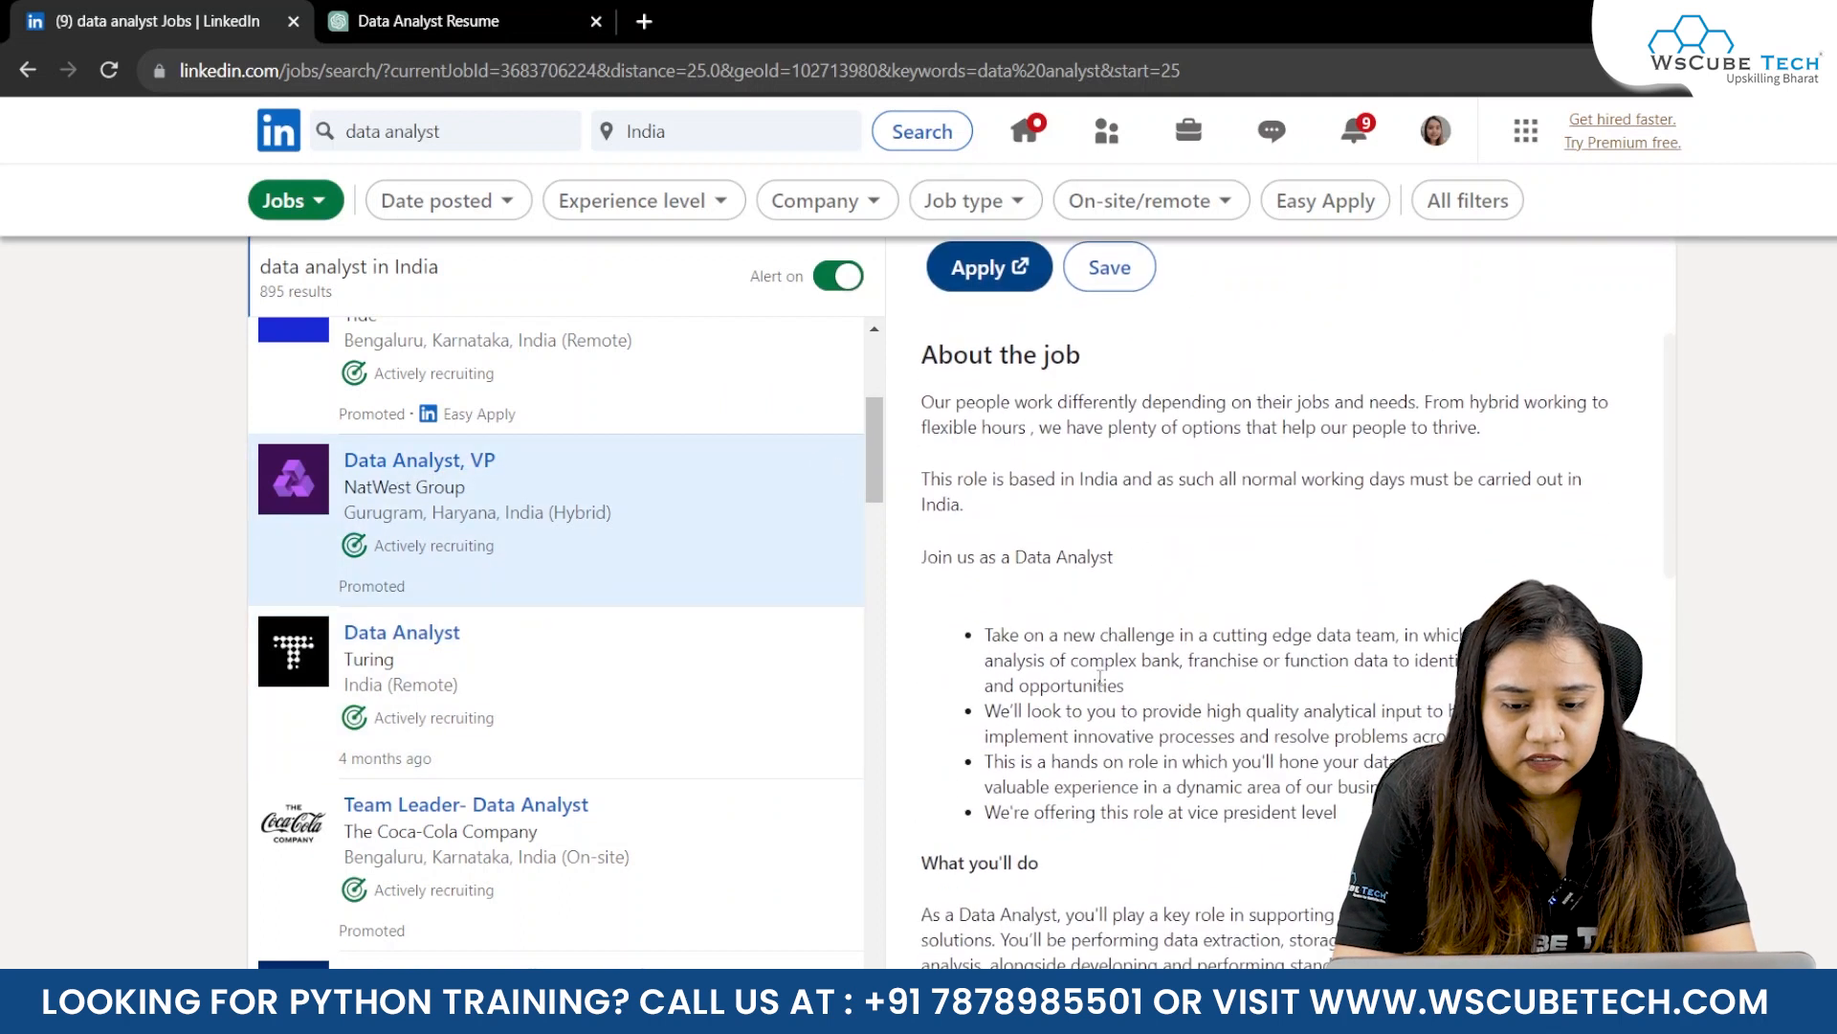
{"action": "scroll", "coordinate": [1101, 678], "scroll_direction": "down", "scroll_amount": 5}
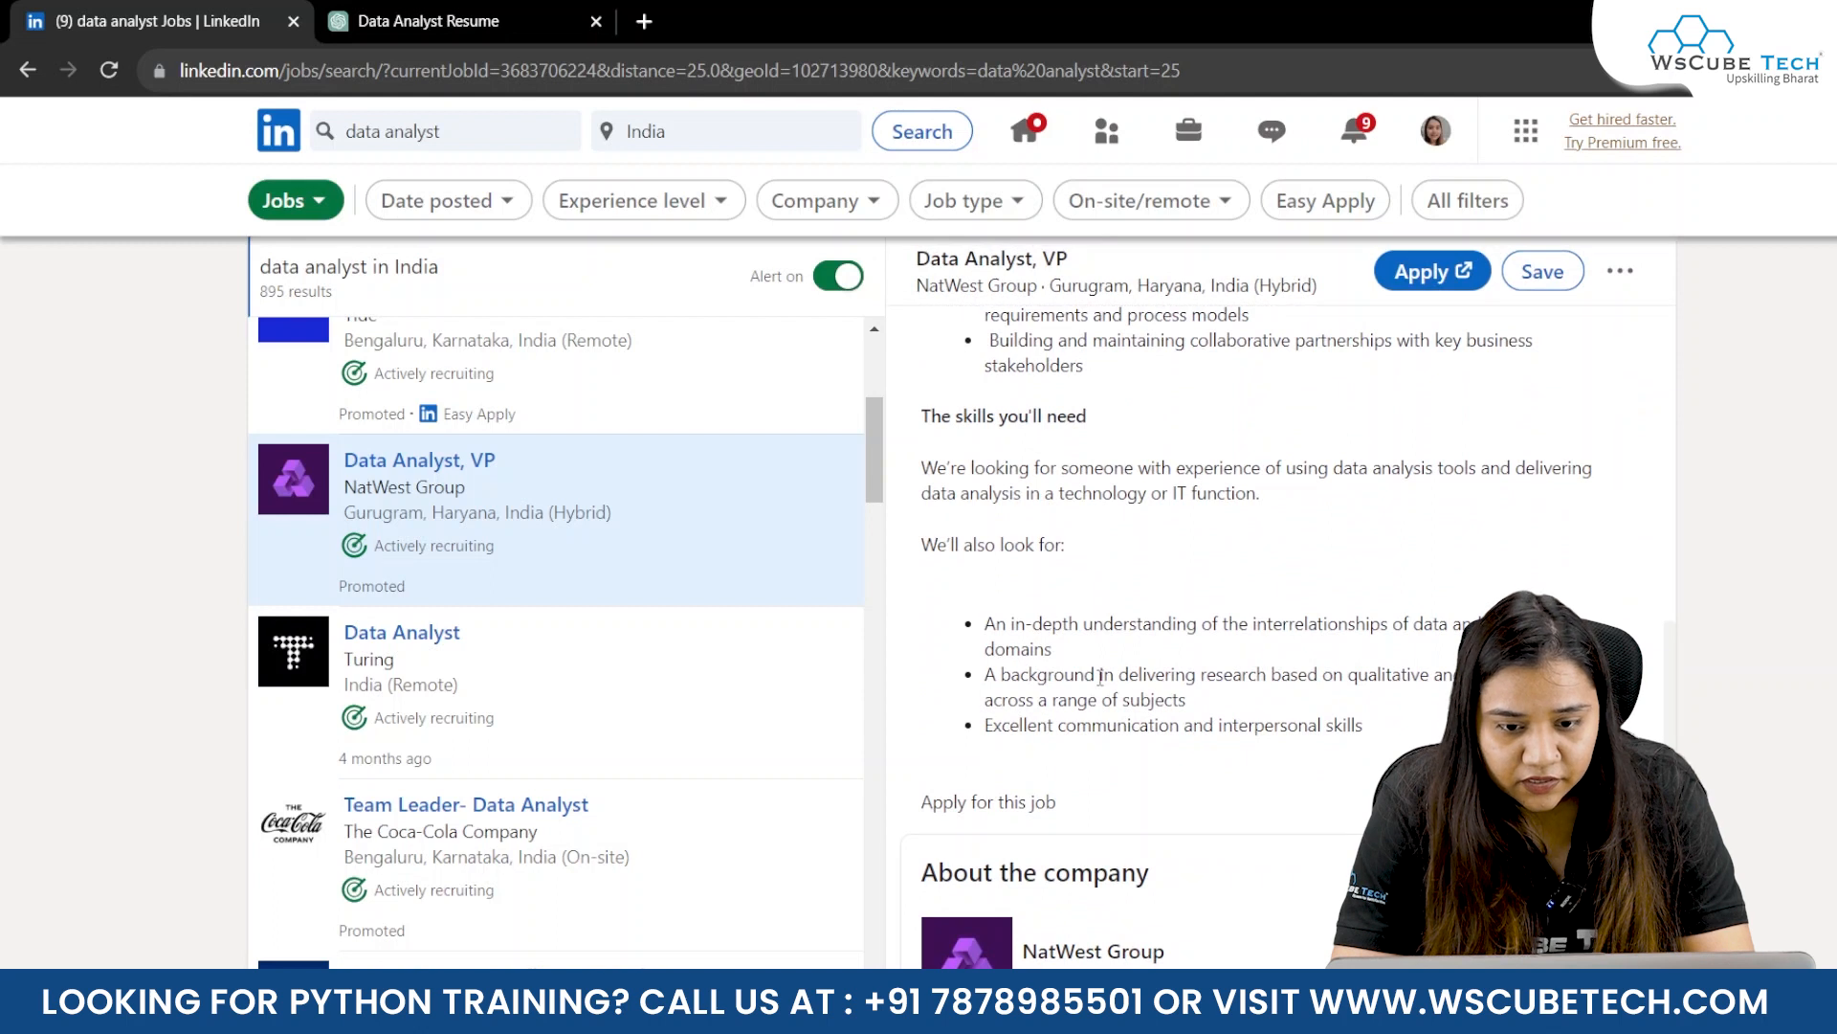
{"action": "scroll", "coordinate": [1100, 677], "scroll_direction": "up", "scroll_amount": 5}
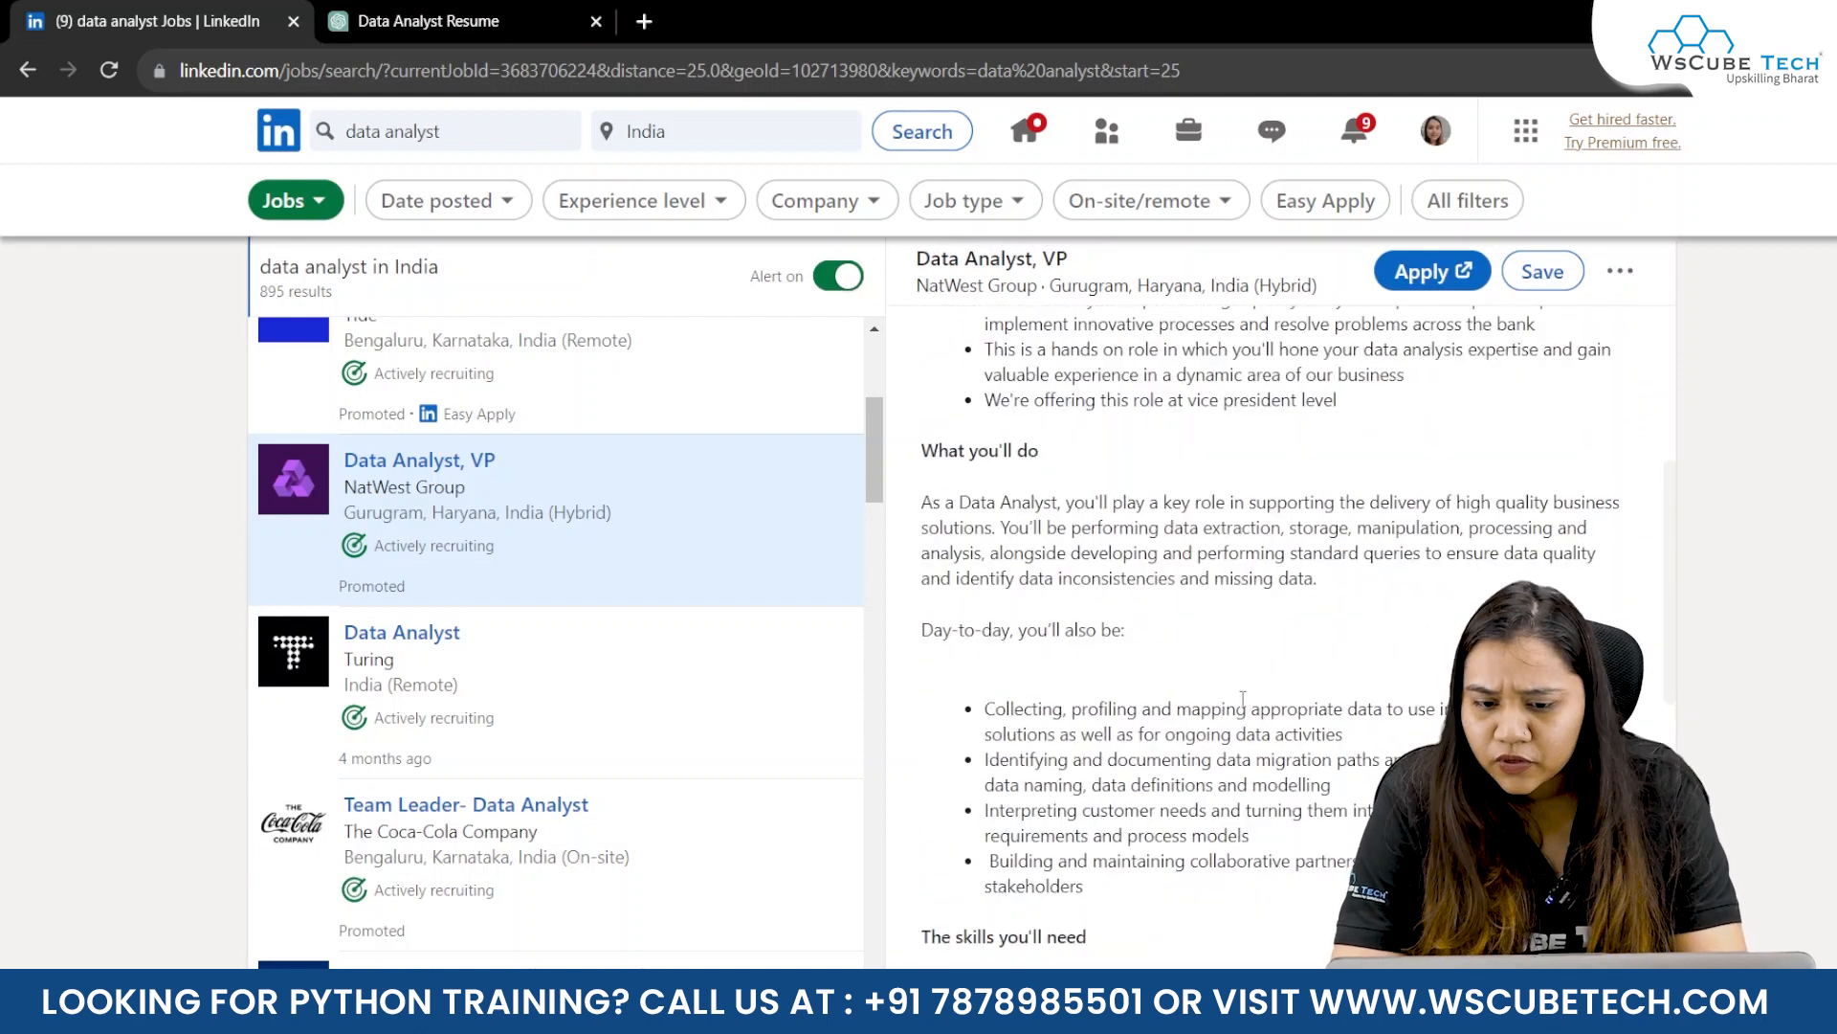
{"action": "scroll", "coordinate": [1110, 806], "scroll_direction": "down", "scroll_amount": 4}
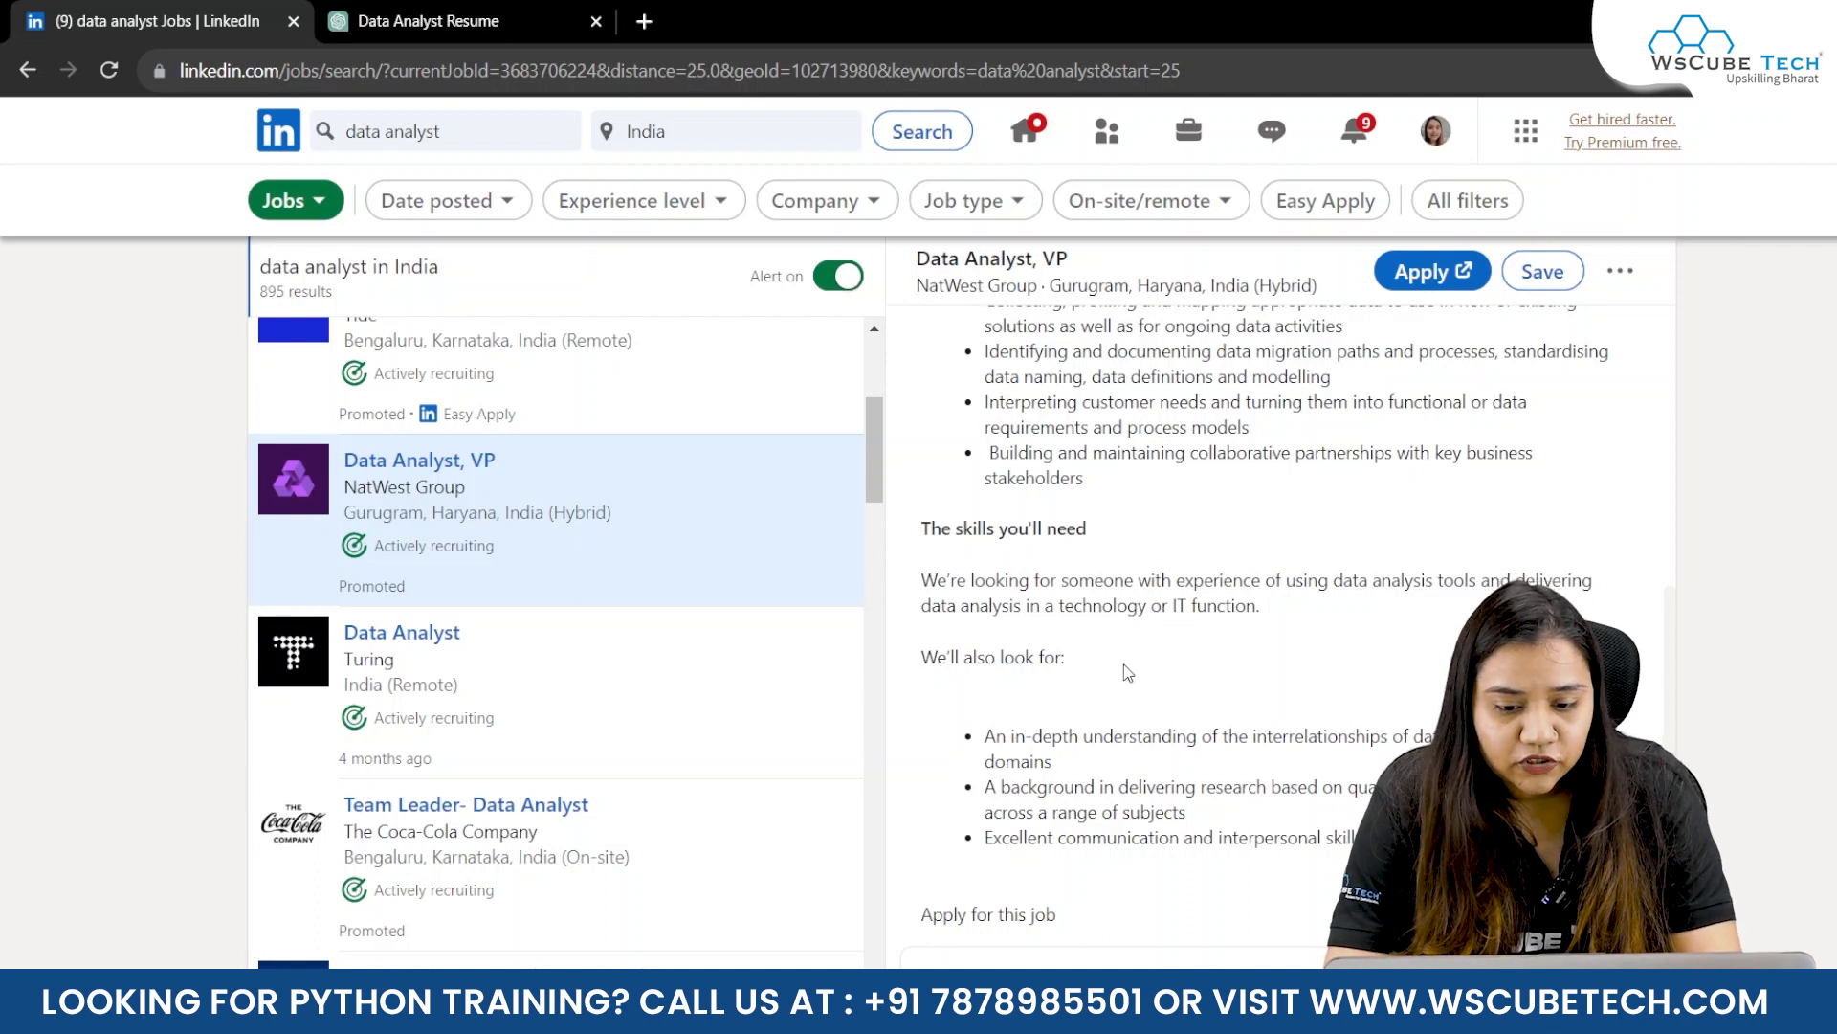
{"action": "scroll", "coordinate": [1070, 683], "scroll_direction": "down", "scroll_amount": 1}
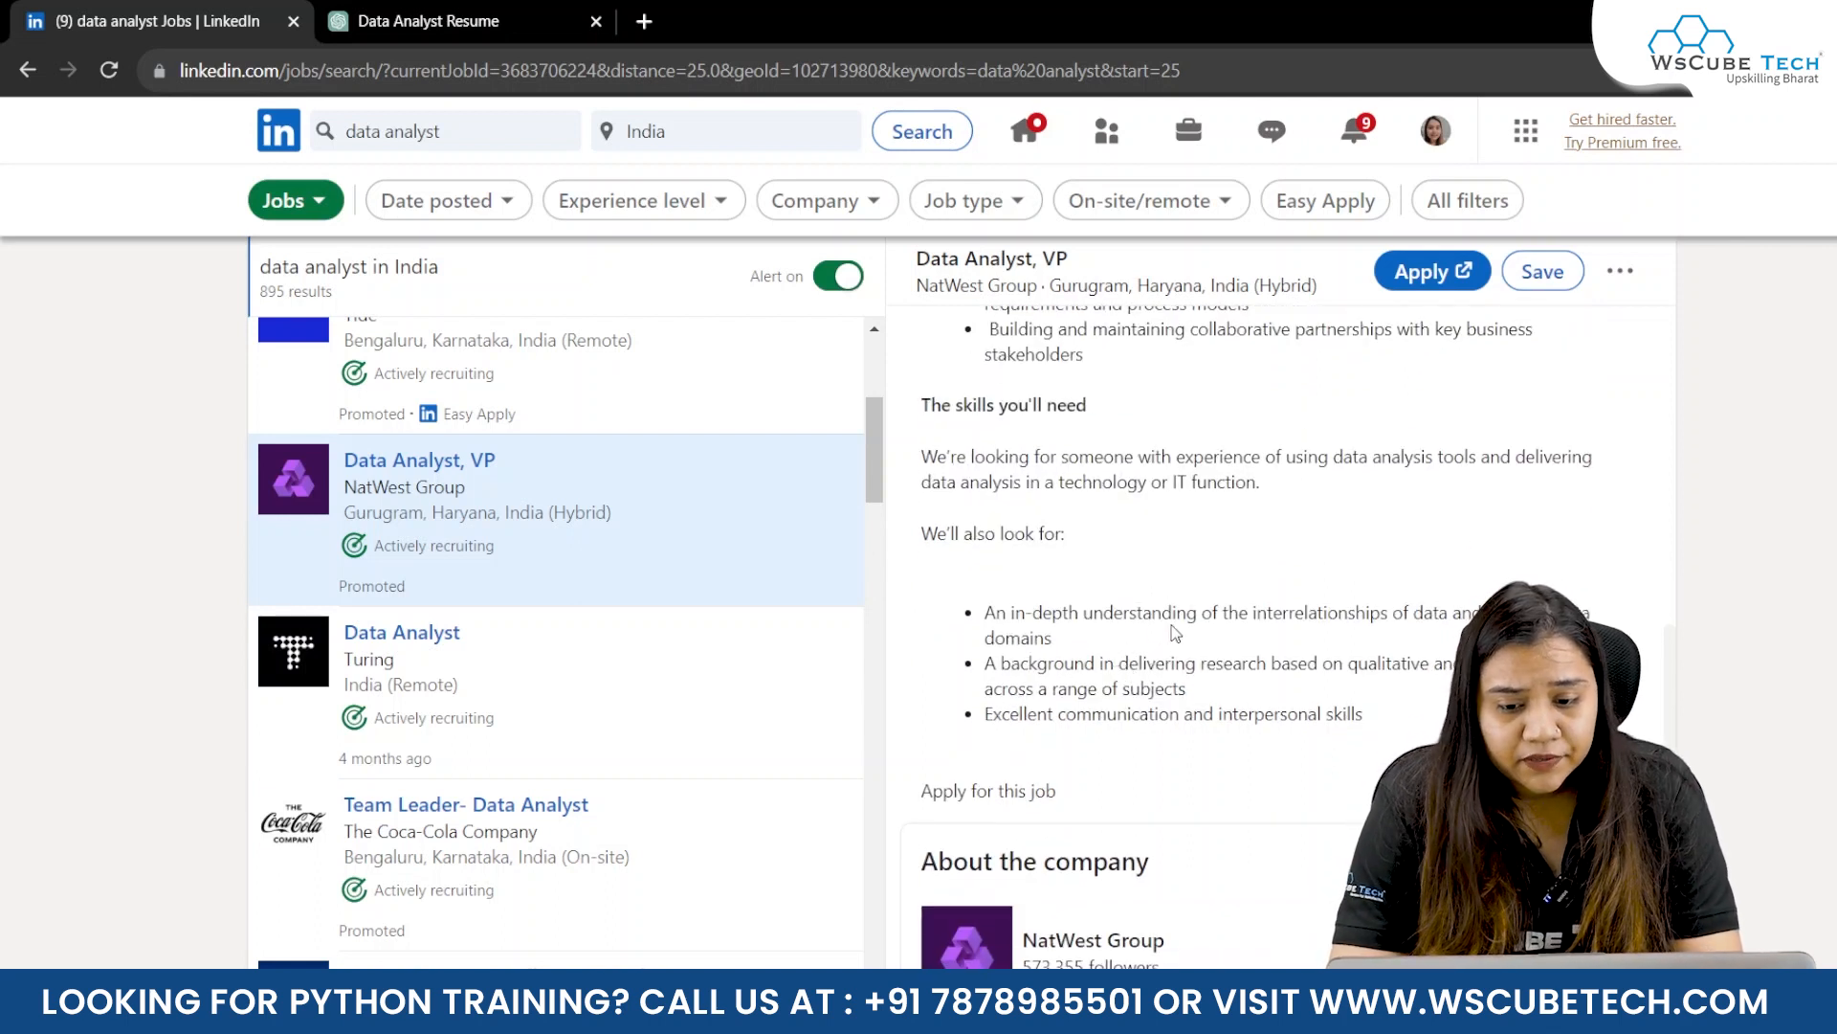